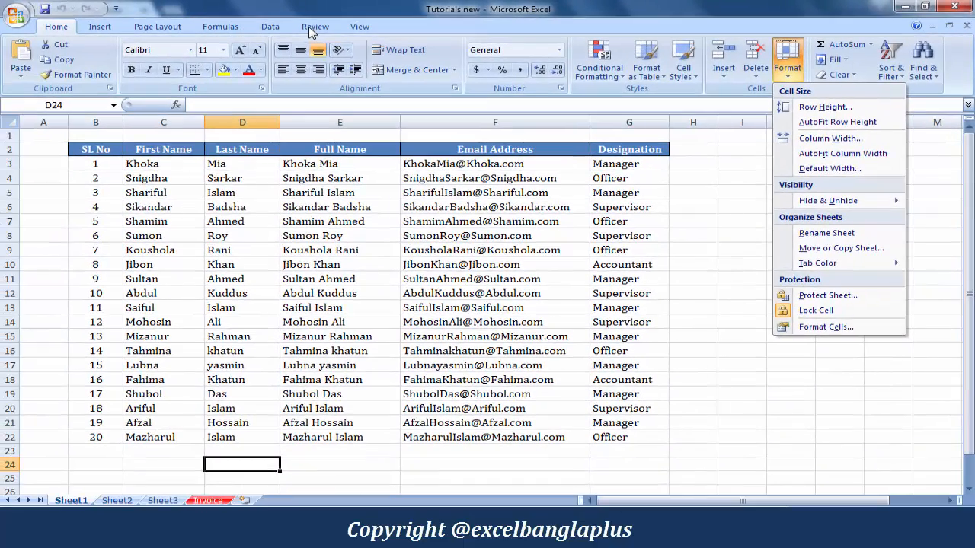
# Review the Format Cells tabs, including the Protection lock settings, and close without changes
pyautogui.click(312, 27)
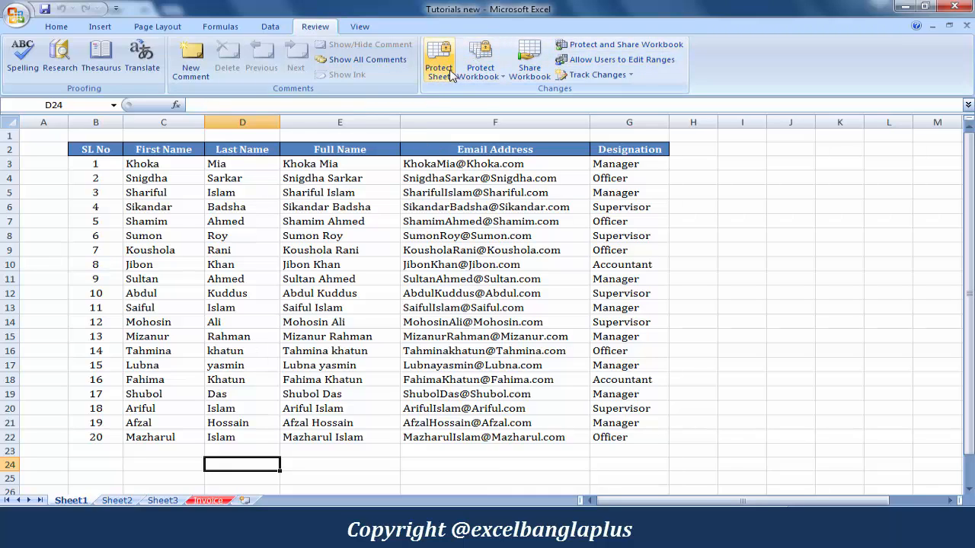
pyautogui.click(56, 26)
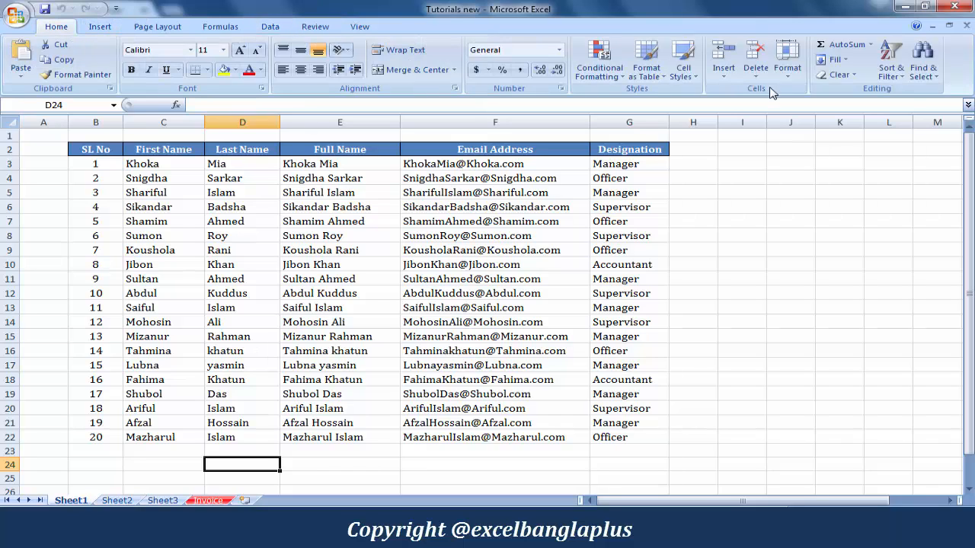
pyautogui.click(791, 79)
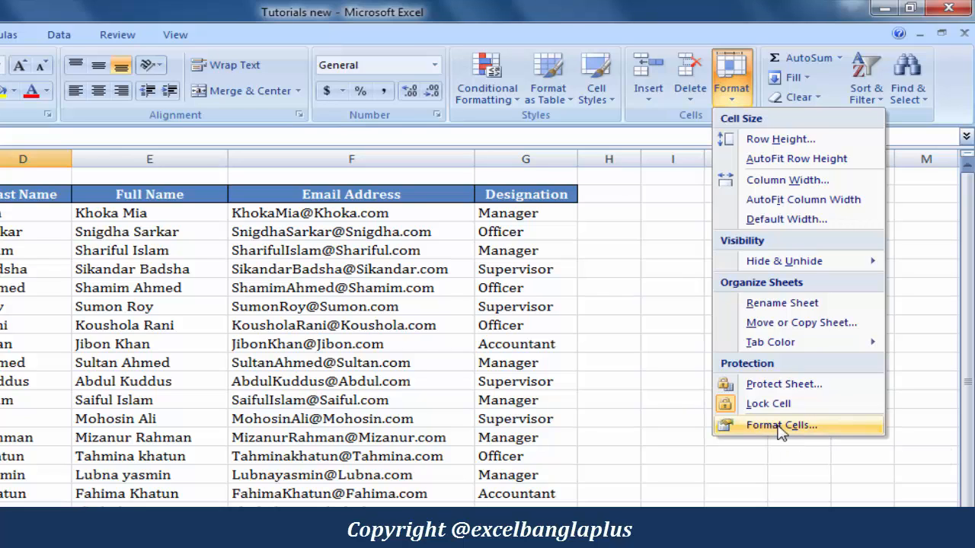
pyautogui.click(782, 431)
pyautogui.moveTo(511, 66); pyautogui.dragTo(494, 212)
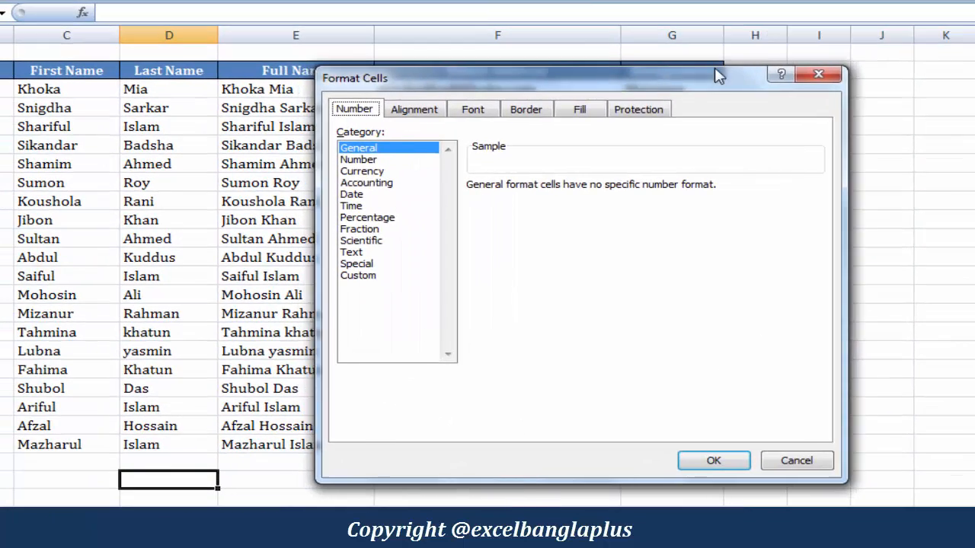
pyautogui.moveTo(719, 76); pyautogui.dragTo(767, 64)
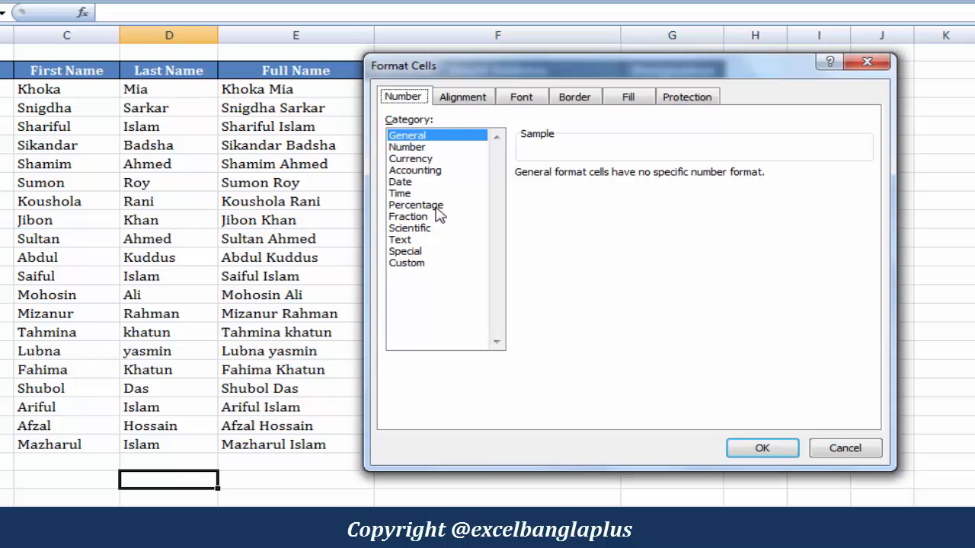
pyautogui.click(472, 98)
pyautogui.click(533, 97)
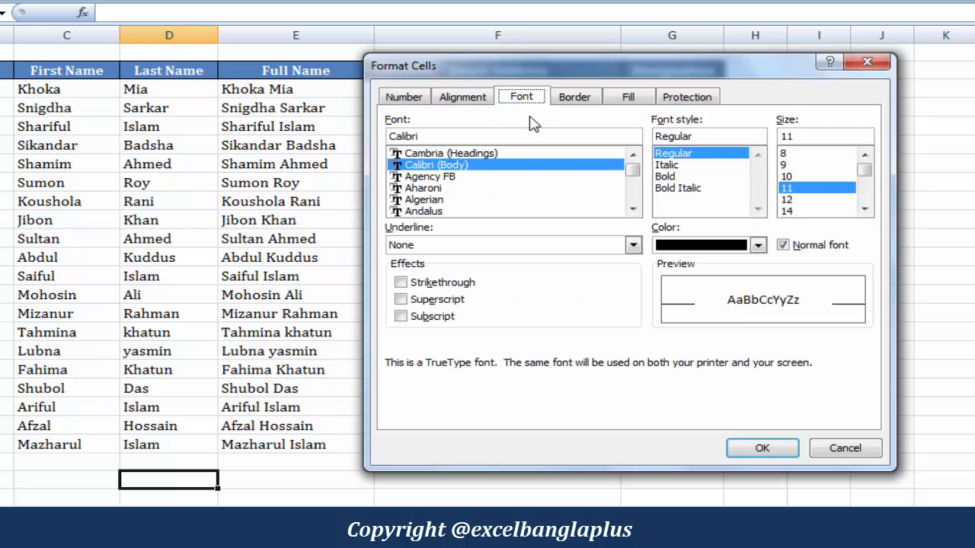
pyautogui.click(577, 99)
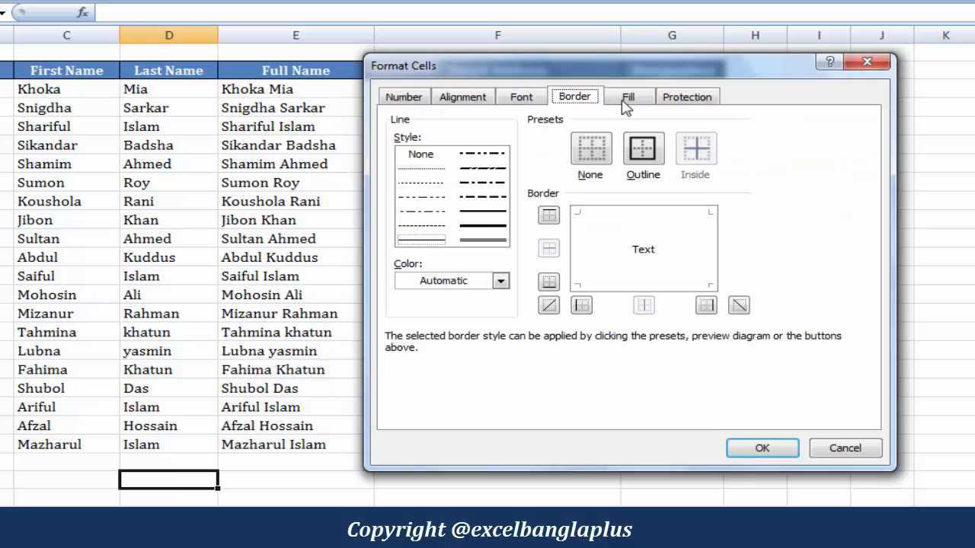
pyautogui.click(627, 100)
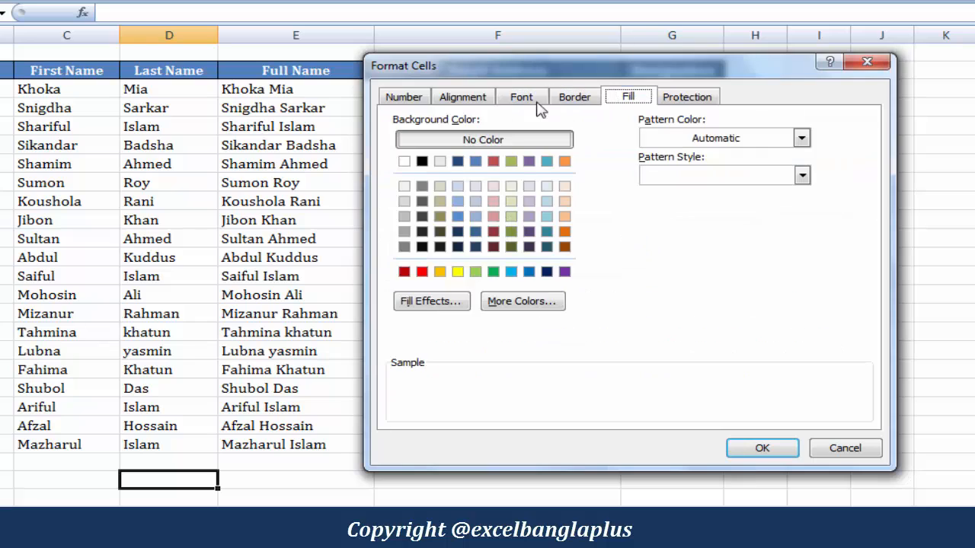
pyautogui.click(708, 99)
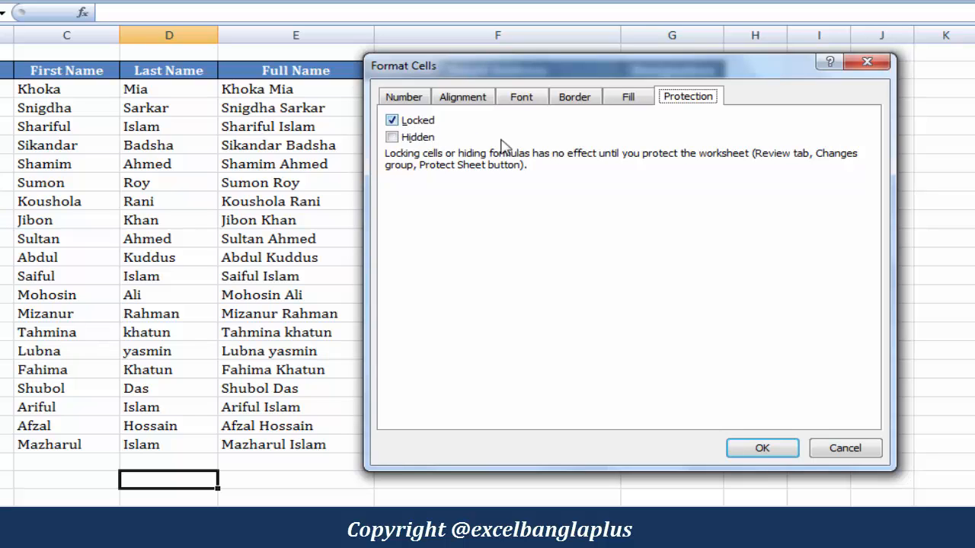
pyautogui.click(853, 449)
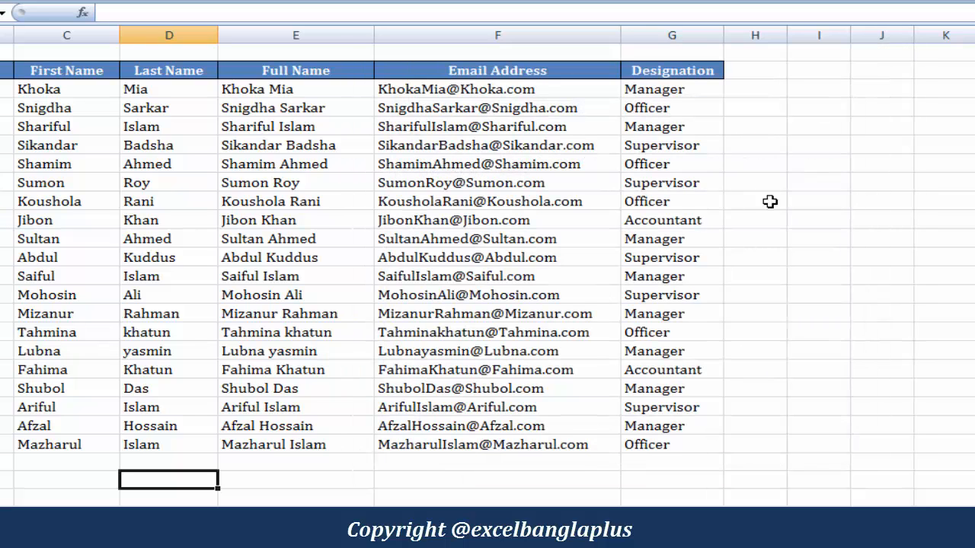
# With C7 selected, protect the sheet with default permissions and no password
pyautogui.click(766, 162)
pyautogui.click(3, 396)
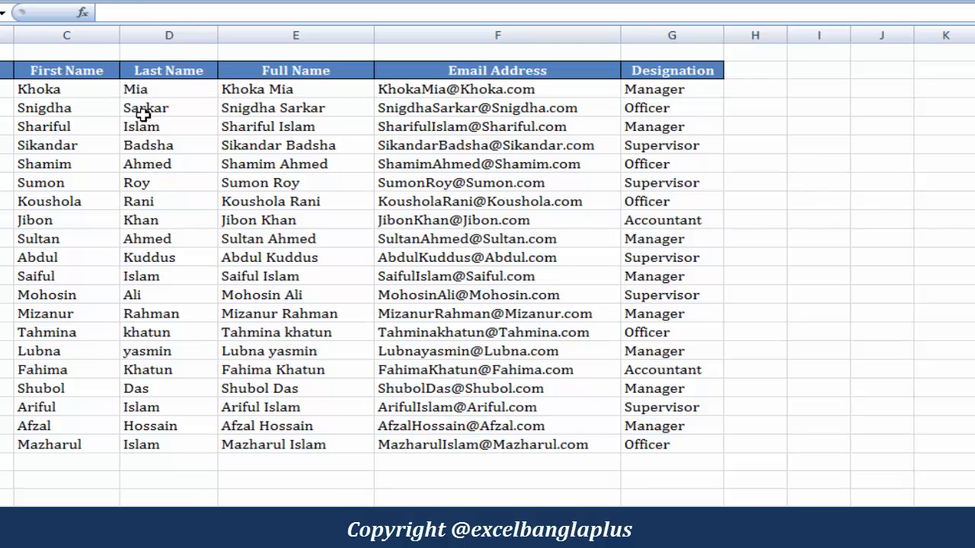
pyautogui.moveTo(142, 108); pyautogui.dragTo(177, 389)
pyautogui.moveTo(822, 128); pyautogui.dragTo(820, 280)
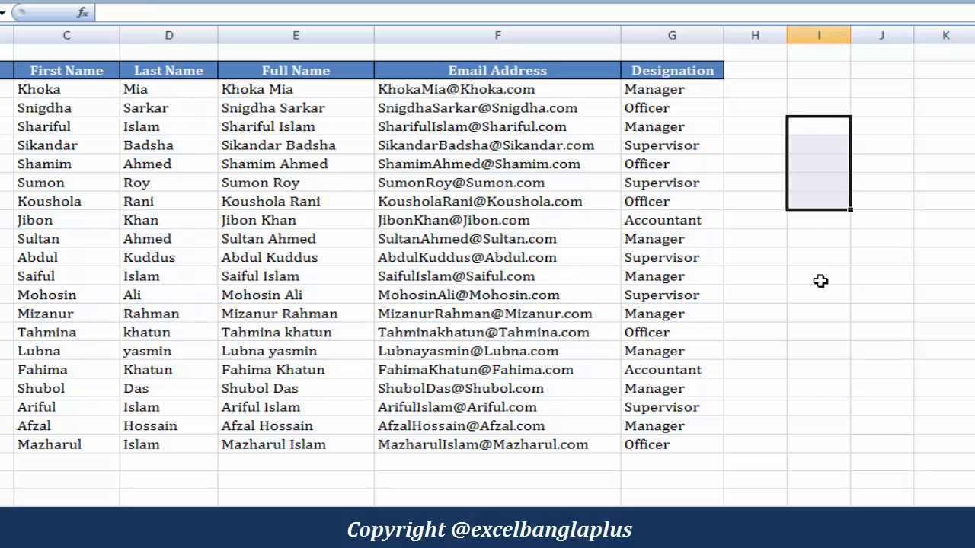
pyautogui.click(76, 165)
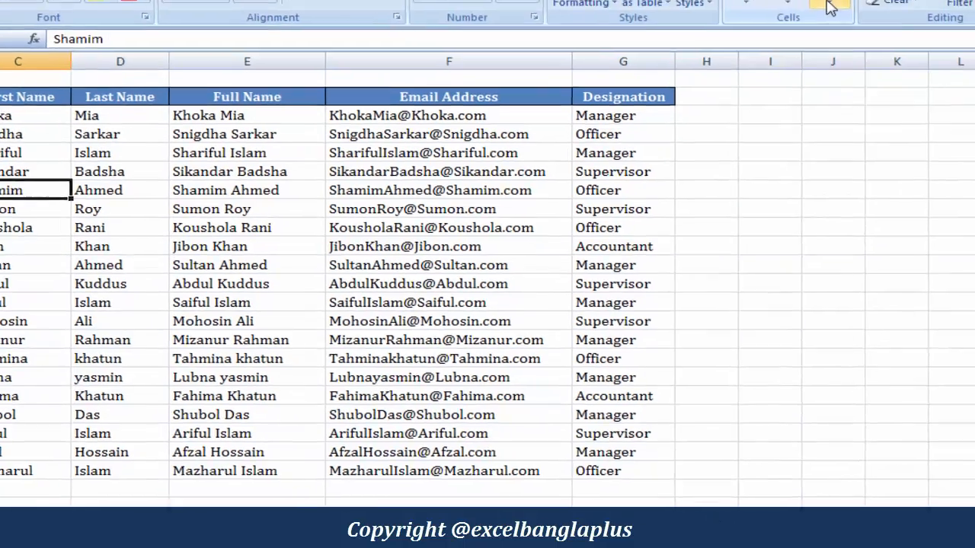
pyautogui.click(882, 1)
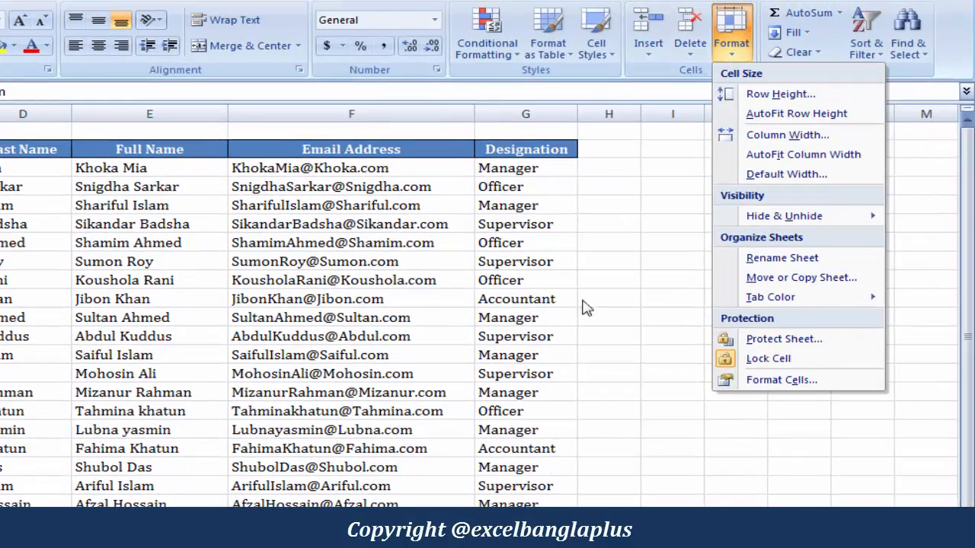
pyautogui.click(808, 345)
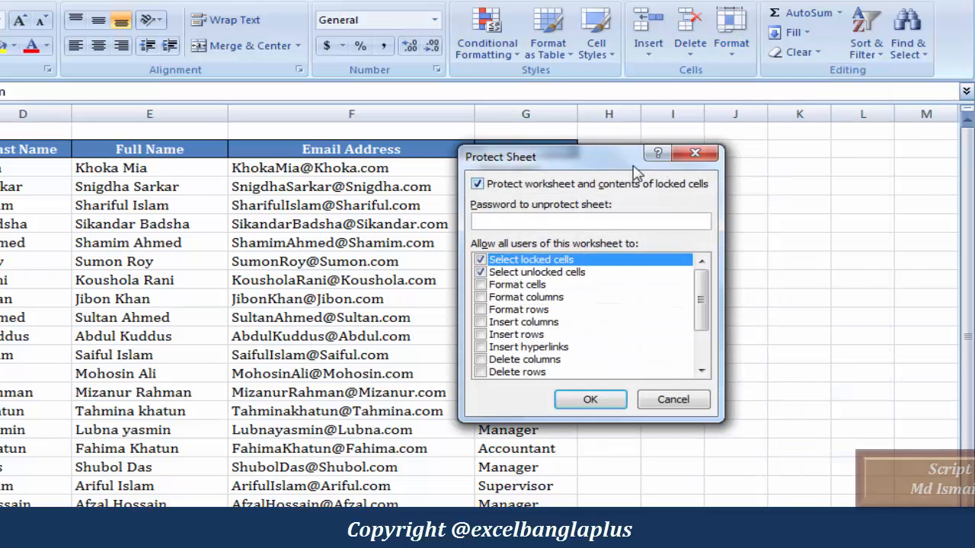
pyautogui.moveTo(610, 169); pyautogui.dragTo(371, 177)
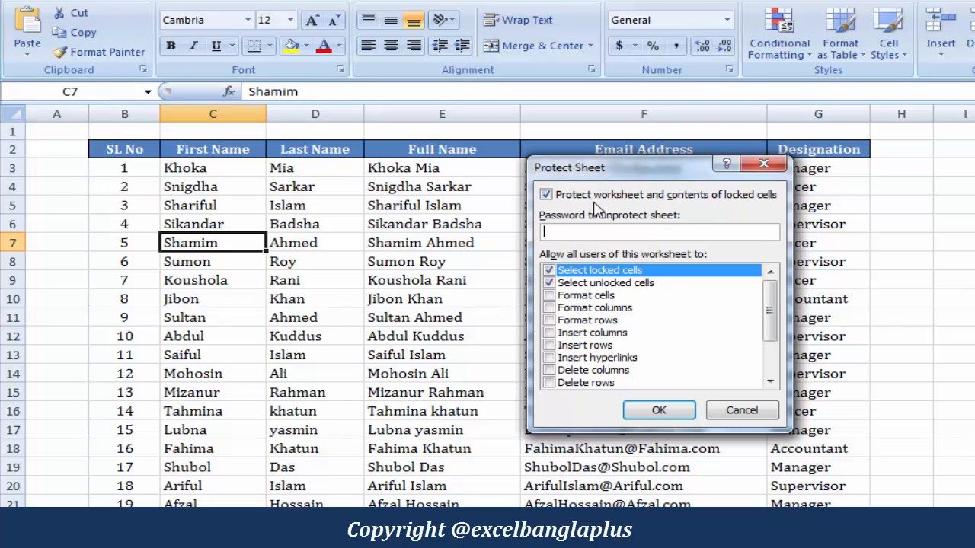
pyautogui.click(660, 411)
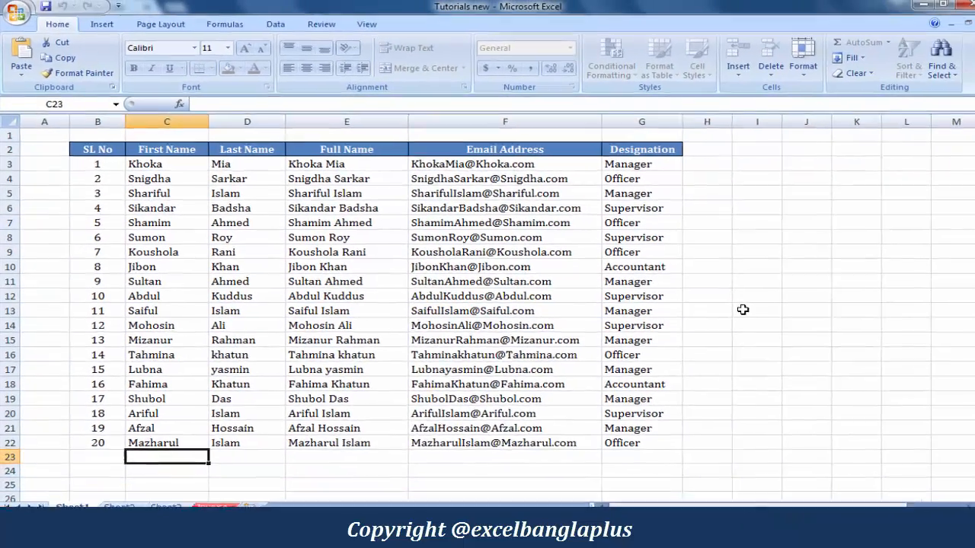
pyautogui.click(742, 307)
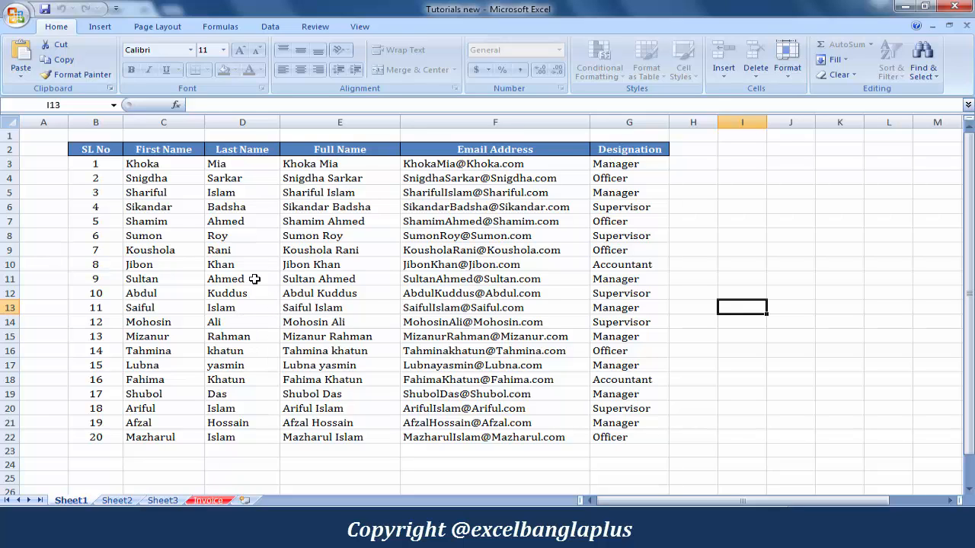
pyautogui.click(162, 216)
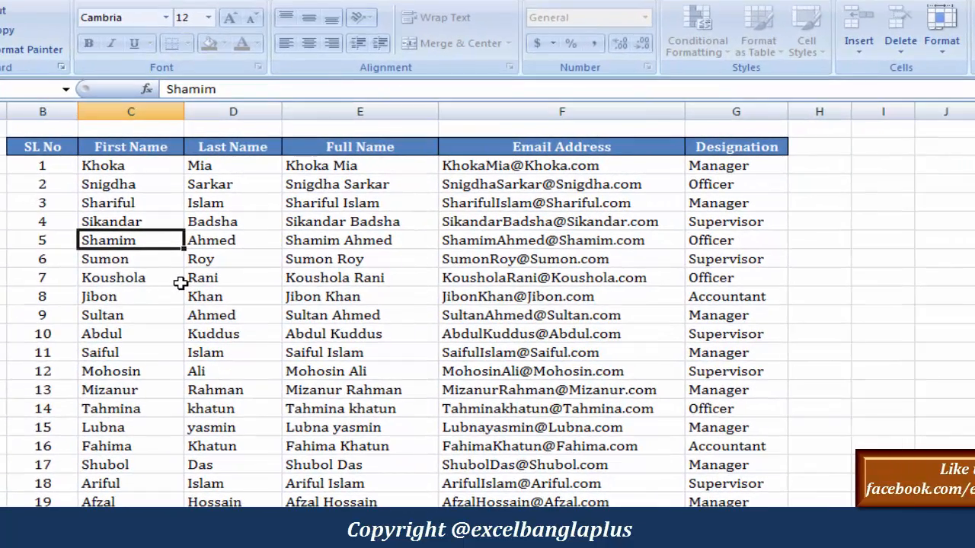
pyautogui.press('Delete')
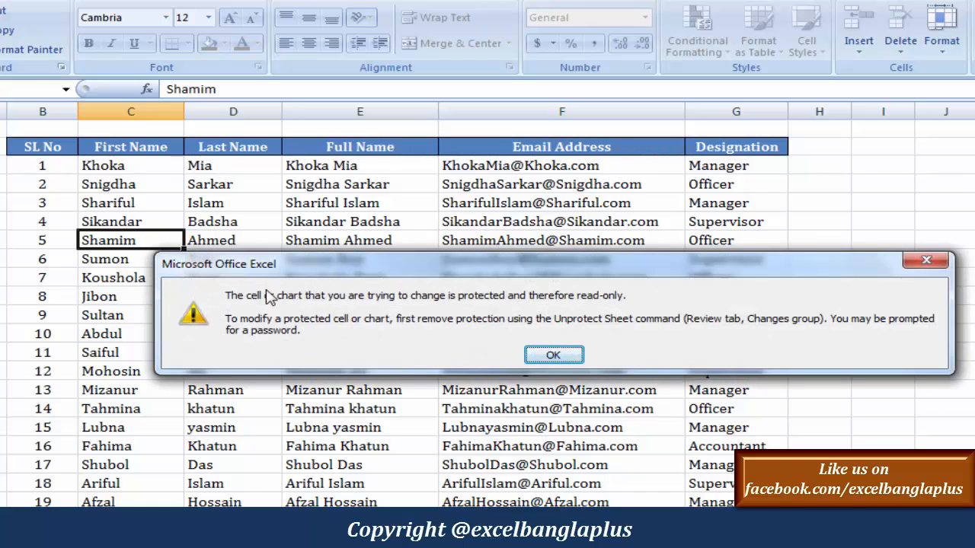
pyautogui.moveTo(535, 257); pyautogui.dragTo(533, 219)
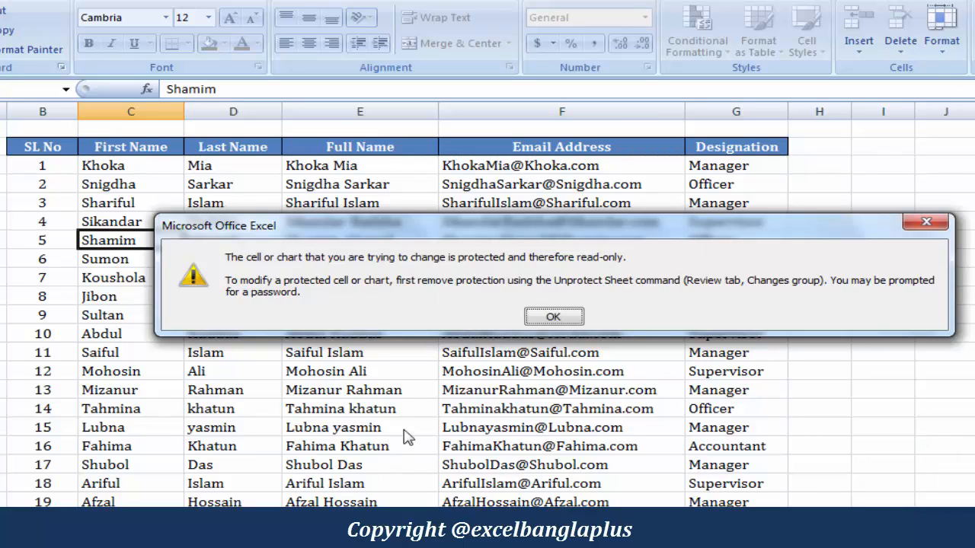
pyautogui.click(564, 320)
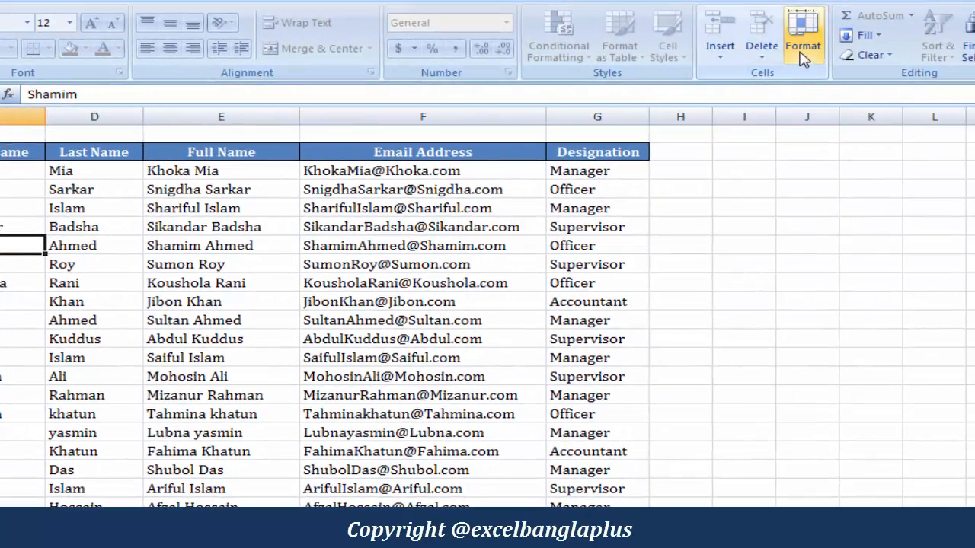
# Unprotect the employee sheet from Home > Format, then select a Last Name cell
pyautogui.click(804, 63)
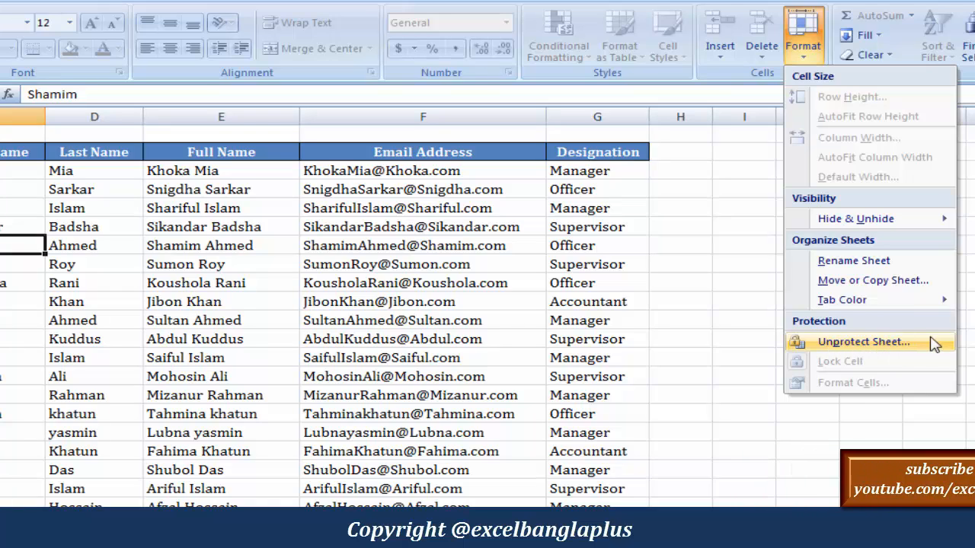
pyautogui.click(868, 344)
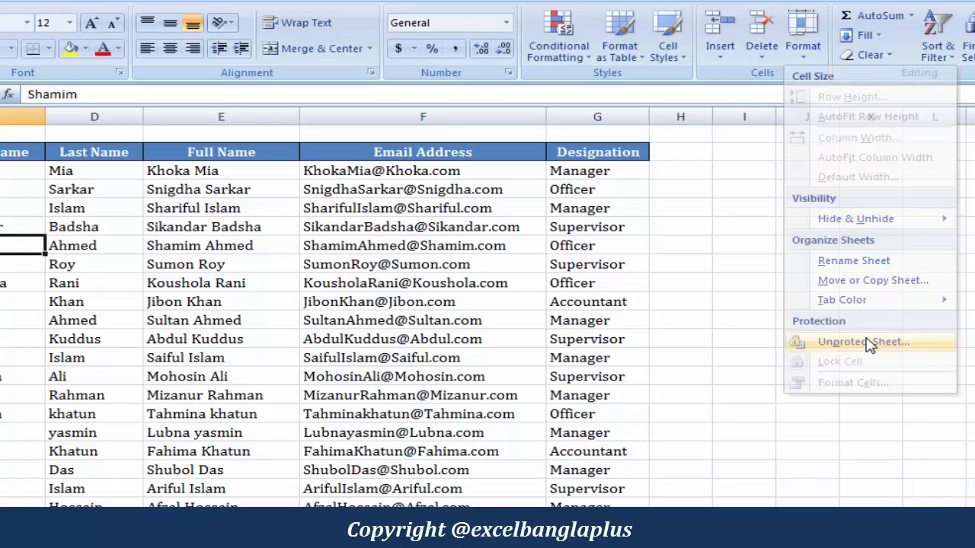
pyautogui.click(48, 339)
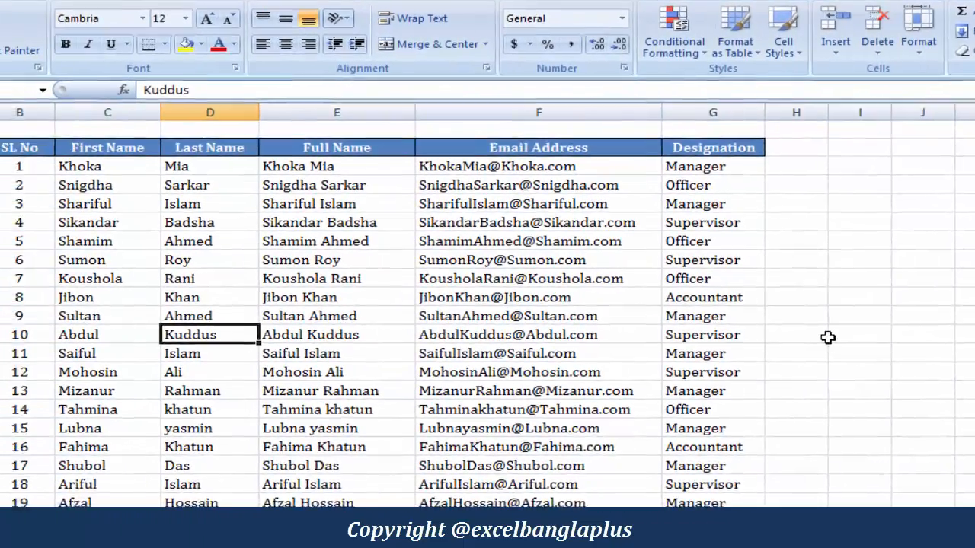
# Replace row 5's first name in C5 and last name in D5 with a new employee name
pyautogui.click(680, 339)
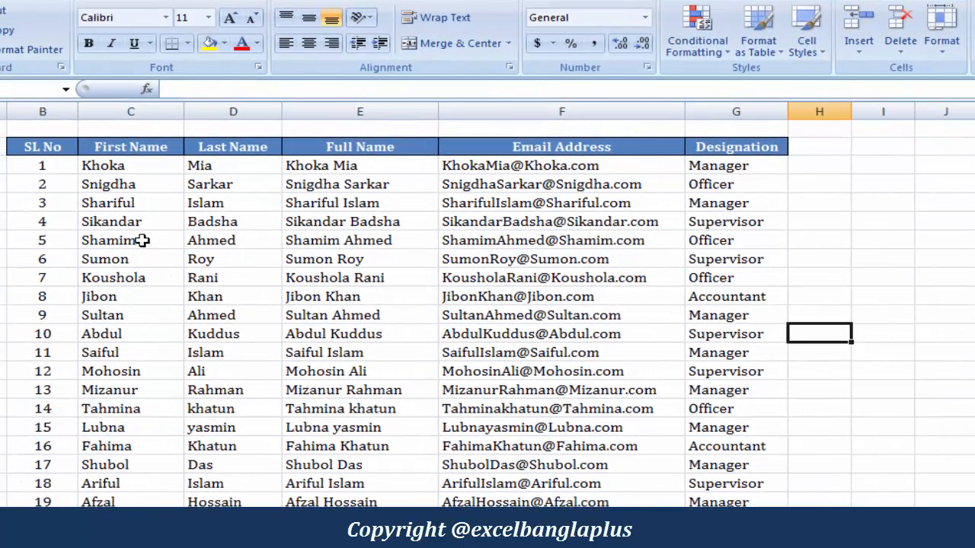
pyautogui.click(142, 239)
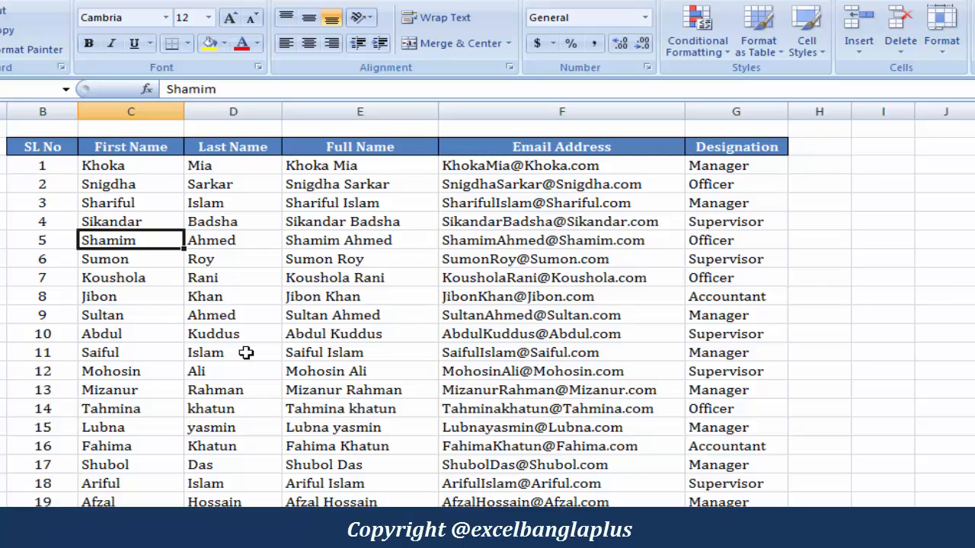
pyautogui.press('Tab')
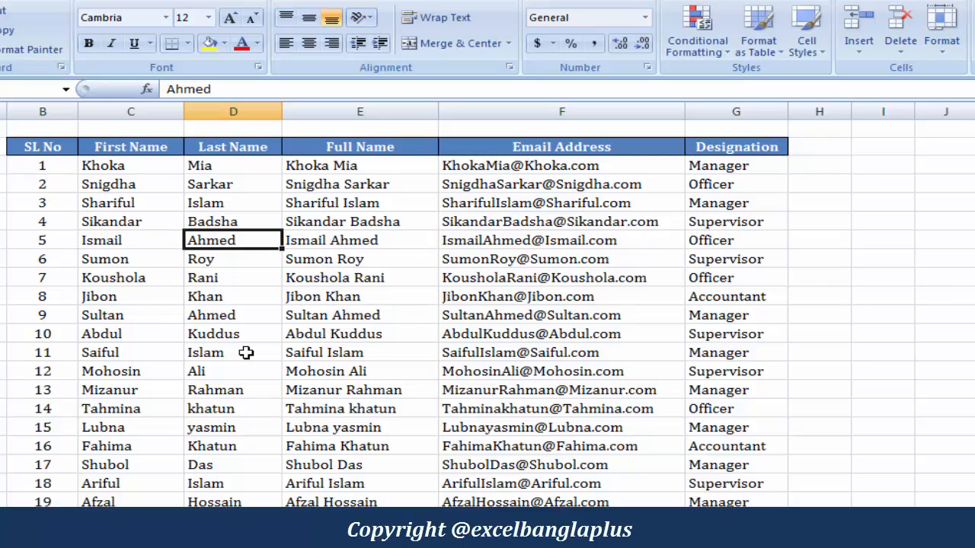
pyautogui.press('Return')
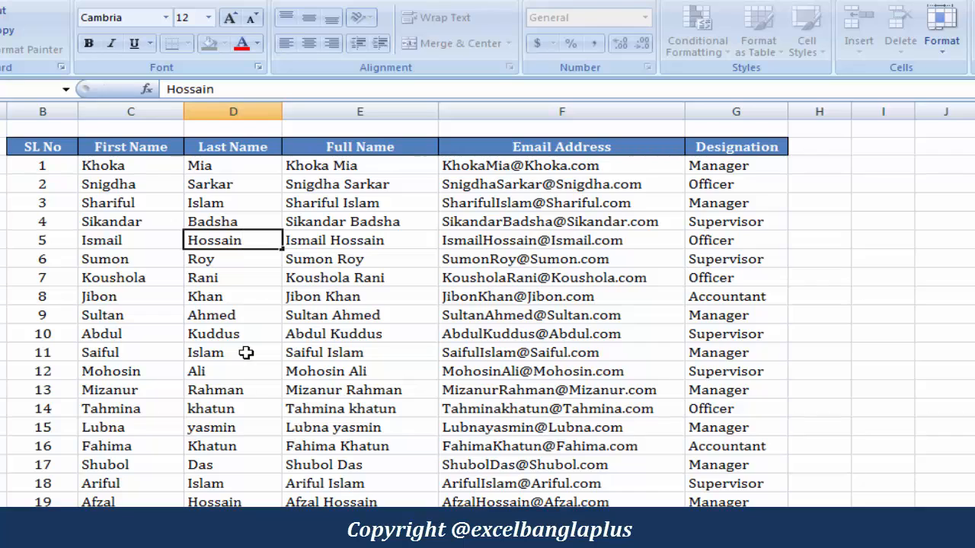
pyautogui.click(149, 238)
pyautogui.click(231, 240)
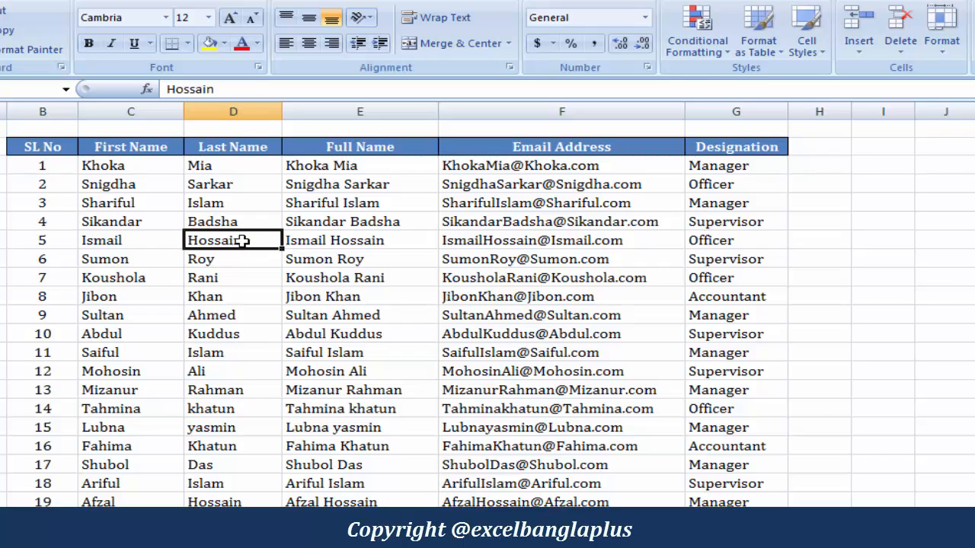
pyautogui.moveTo(126, 171); pyautogui.dragTo(157, 408)
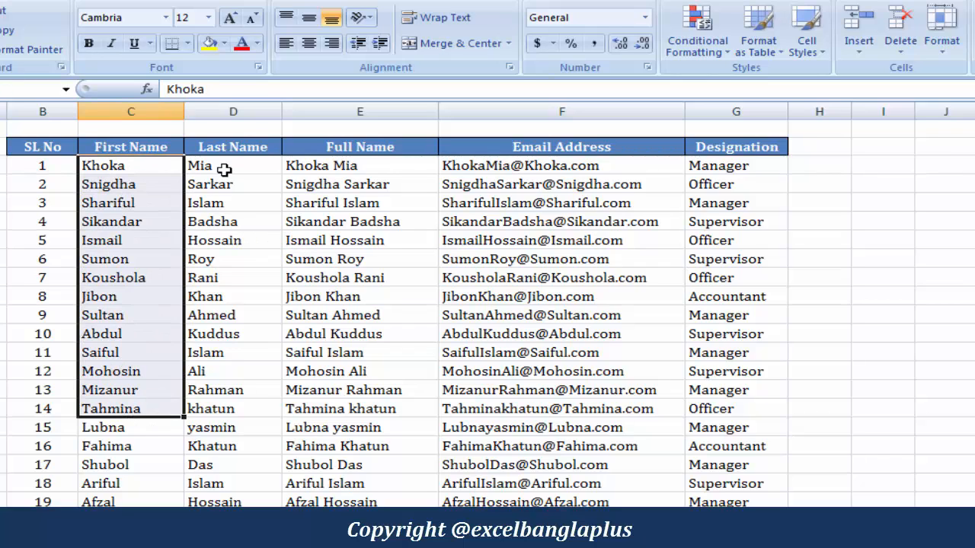
pyautogui.click(224, 169)
pyautogui.keyDown('shift'); pyautogui.click(246, 347); pyautogui.keyUp('shift')
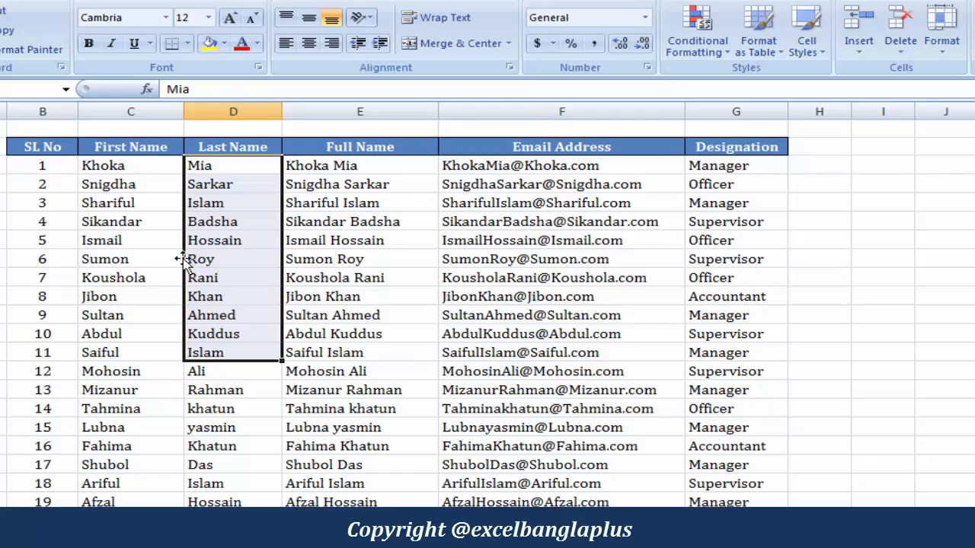
pyautogui.click(138, 230)
pyautogui.moveTo(139, 231); pyautogui.dragTo(312, 375)
pyautogui.click(213, 447)
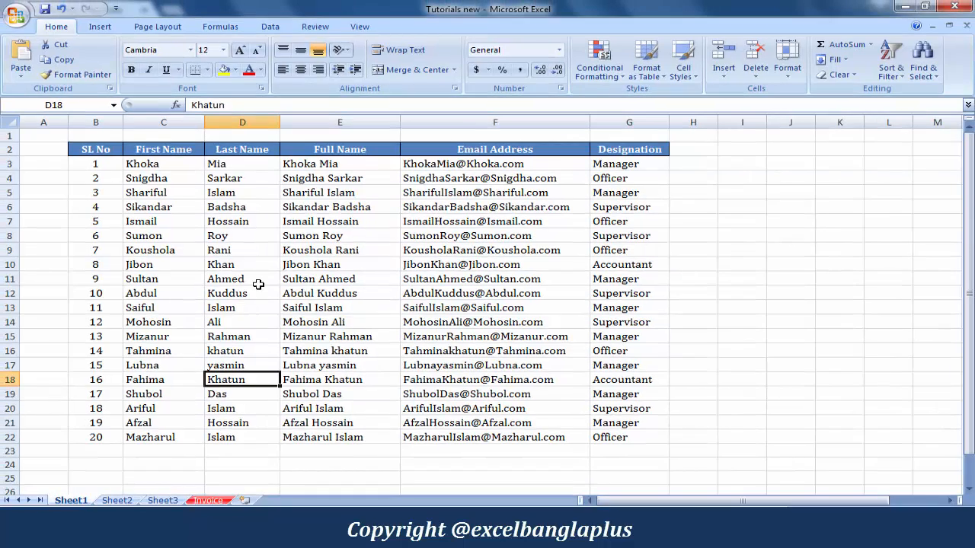
pyautogui.click(258, 284)
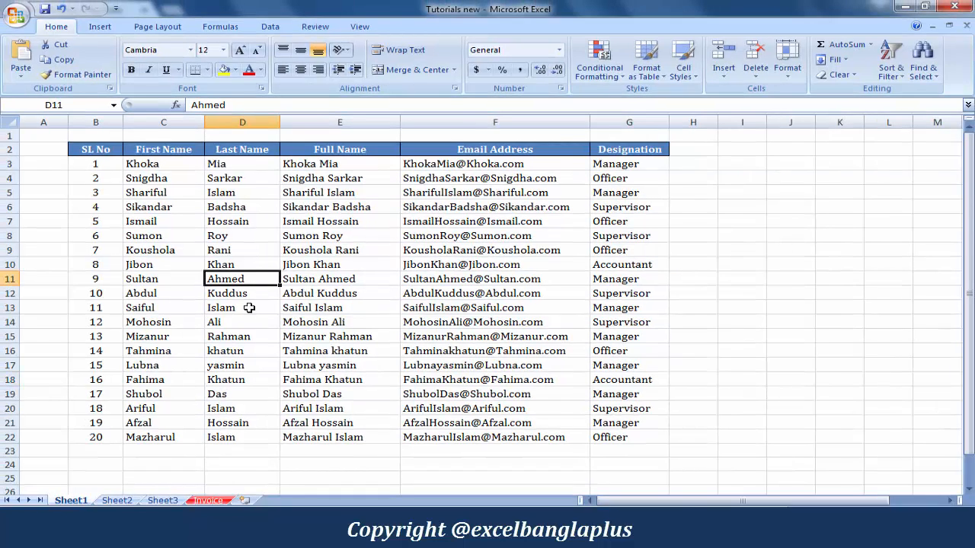
pyautogui.click(230, 222)
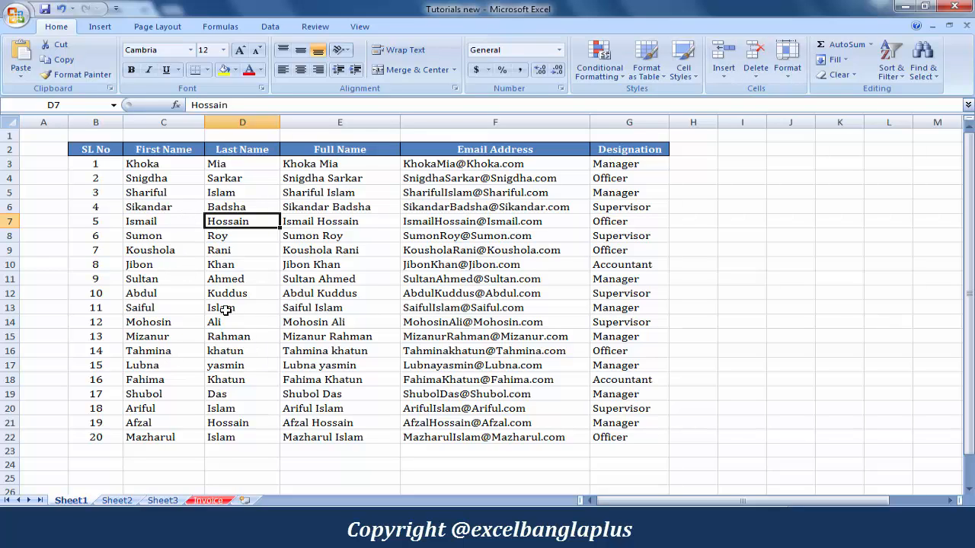
pyautogui.click(195, 251)
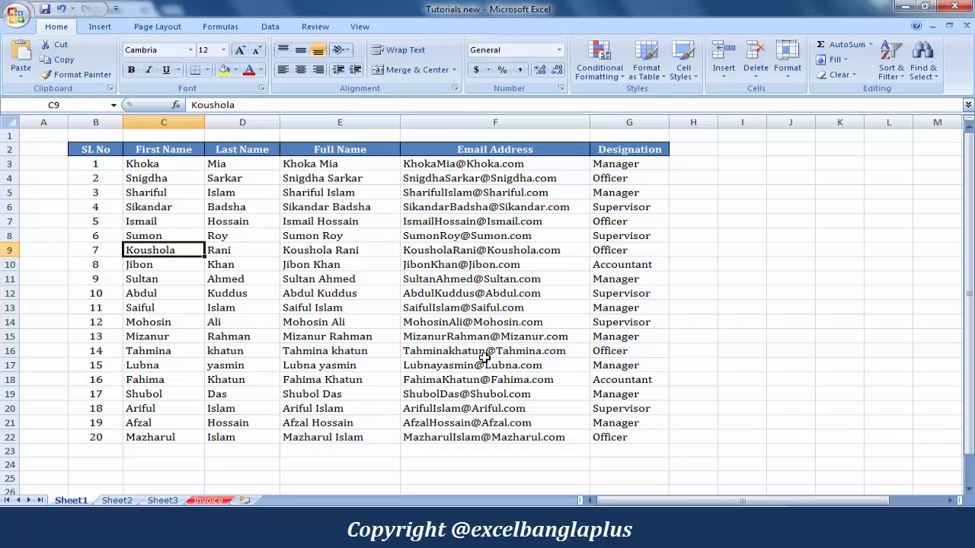
# Start Protect Sheet with a five-character password and begin confirming it
pyautogui.click(787, 70)
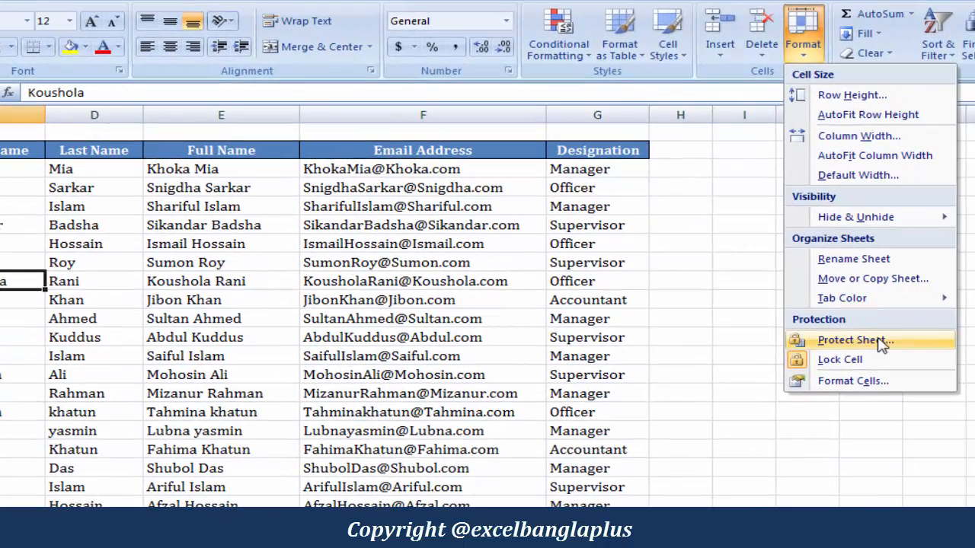
pyautogui.click(882, 344)
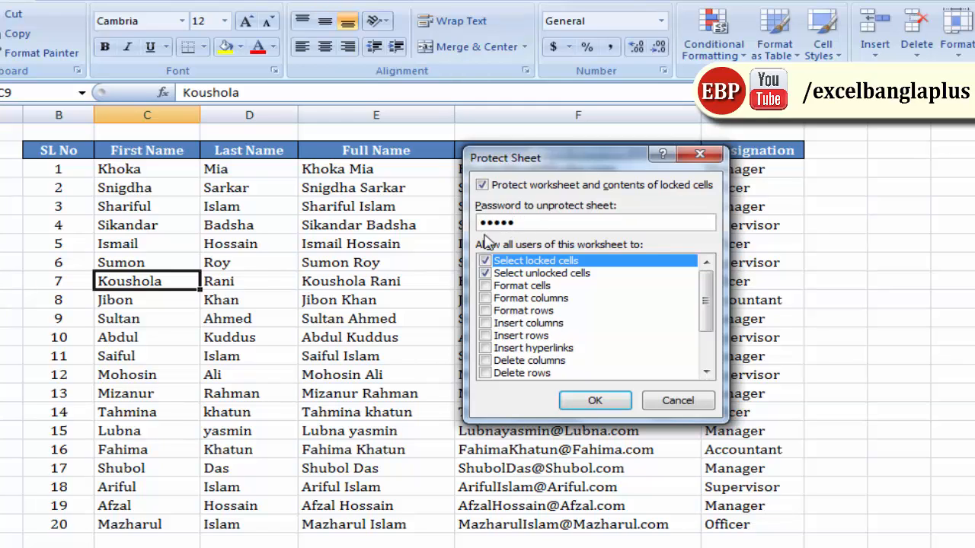
pyautogui.click(602, 402)
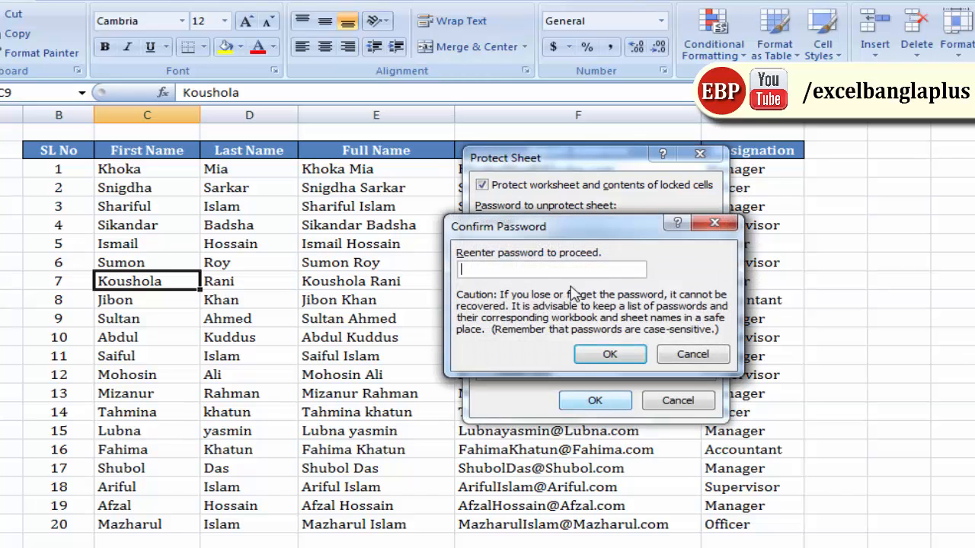
pyautogui.moveTo(579, 231)
pyautogui.mouseDown()
pyautogui.moveTo(590, 257)
pyautogui.moveTo(592, 244)
pyautogui.mouseUp()
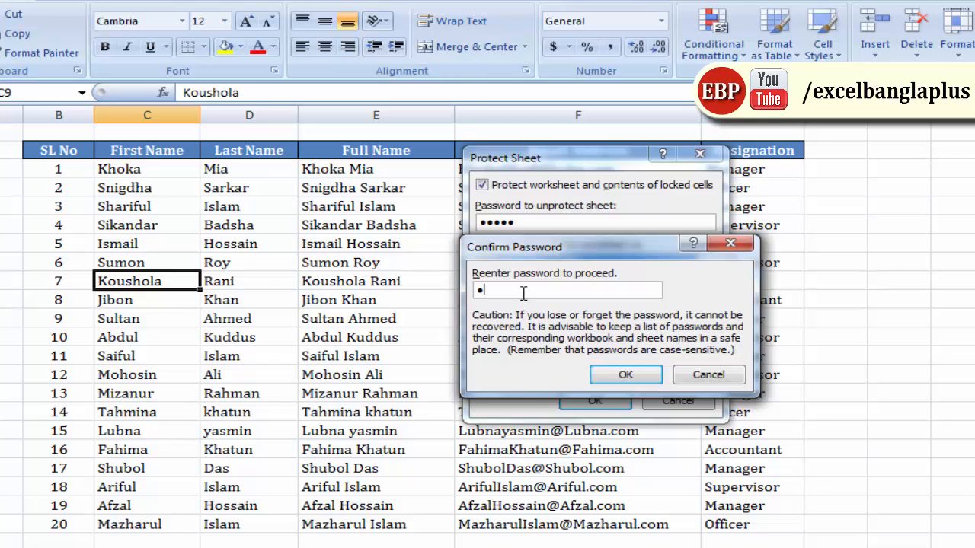
# Apply the password protection, try deleting a first name, and dismiss the read-only warning
pyautogui.click(618, 383)
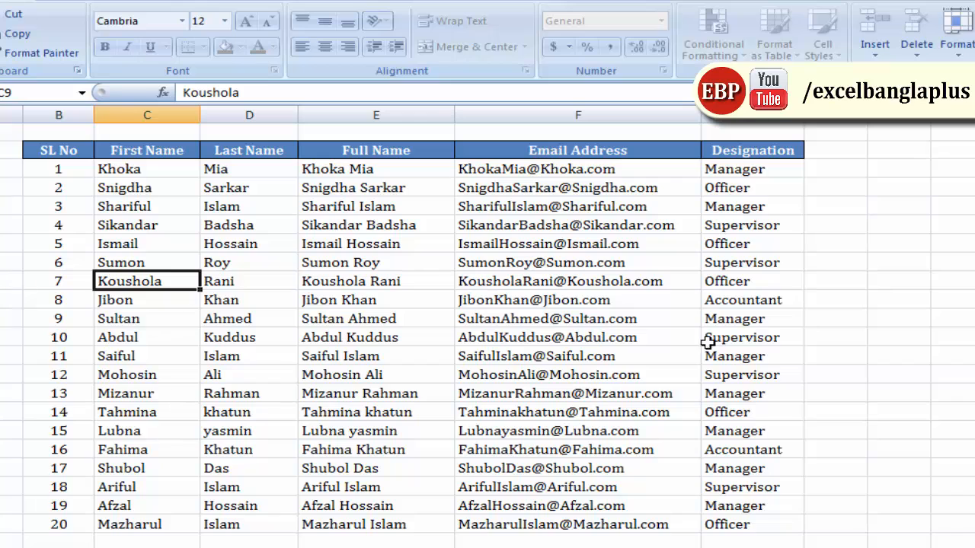
pyautogui.click(235, 337)
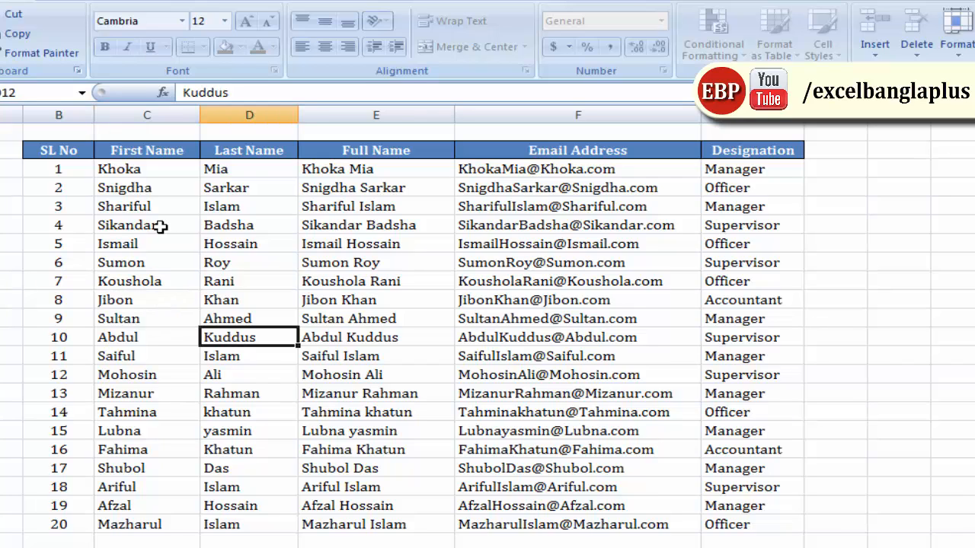
pyautogui.click(152, 207)
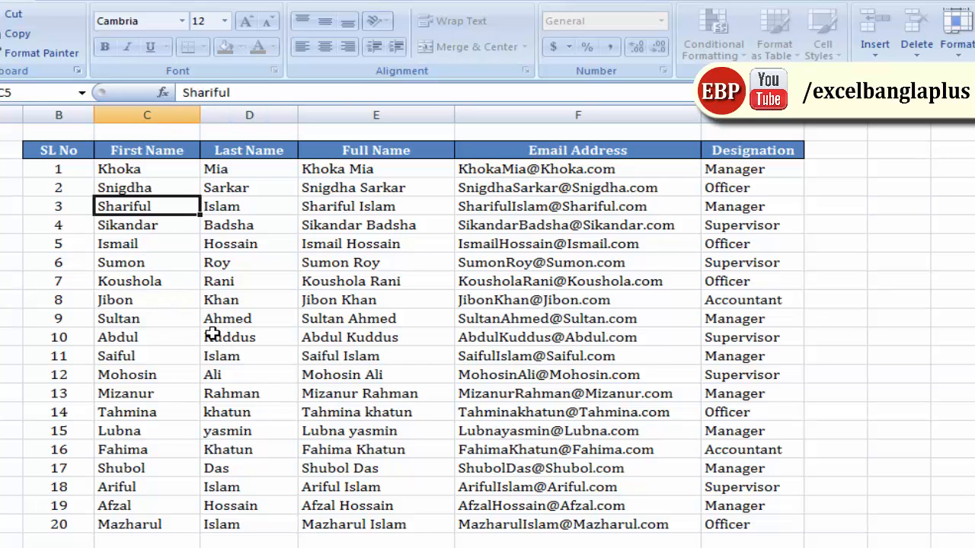
pyautogui.press('Delete')
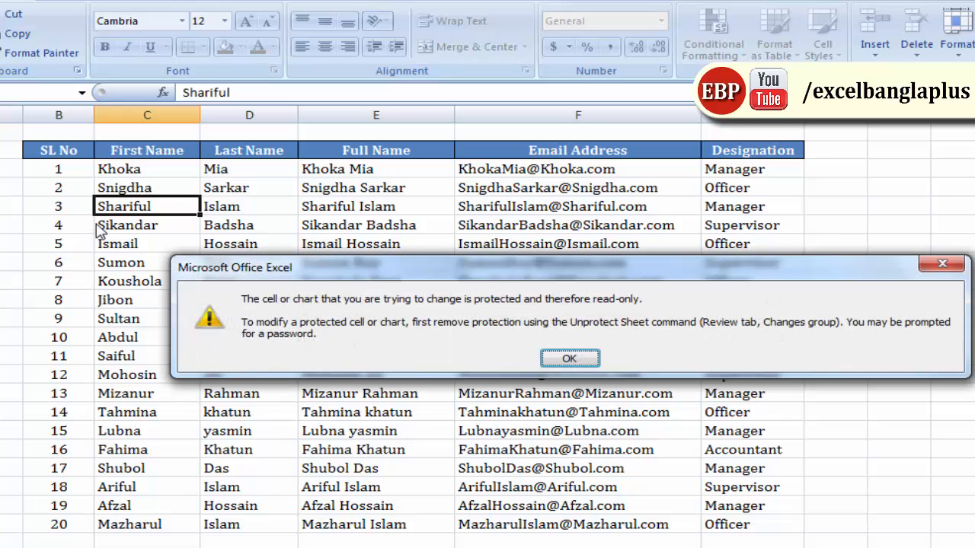
pyautogui.moveTo(511, 268); pyautogui.dragTo(510, 205)
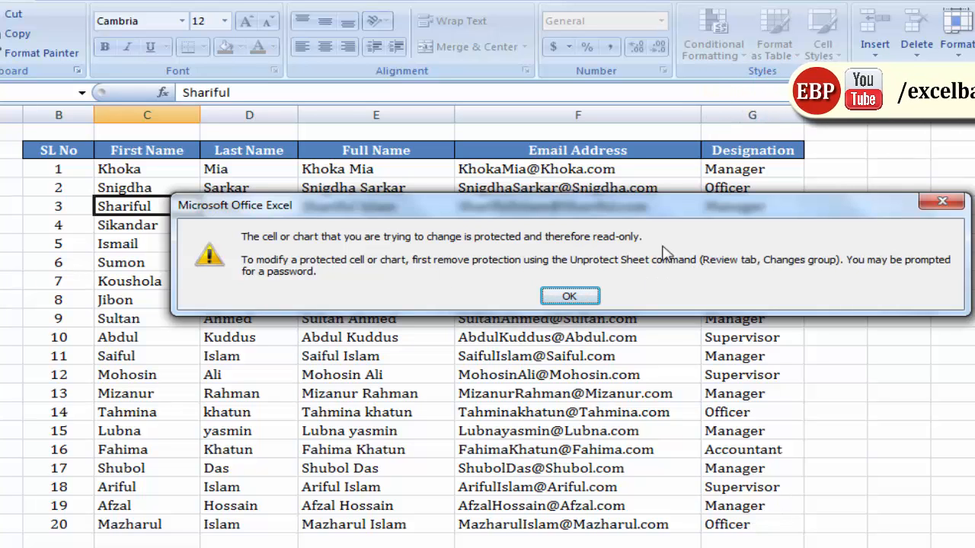
pyautogui.click(571, 297)
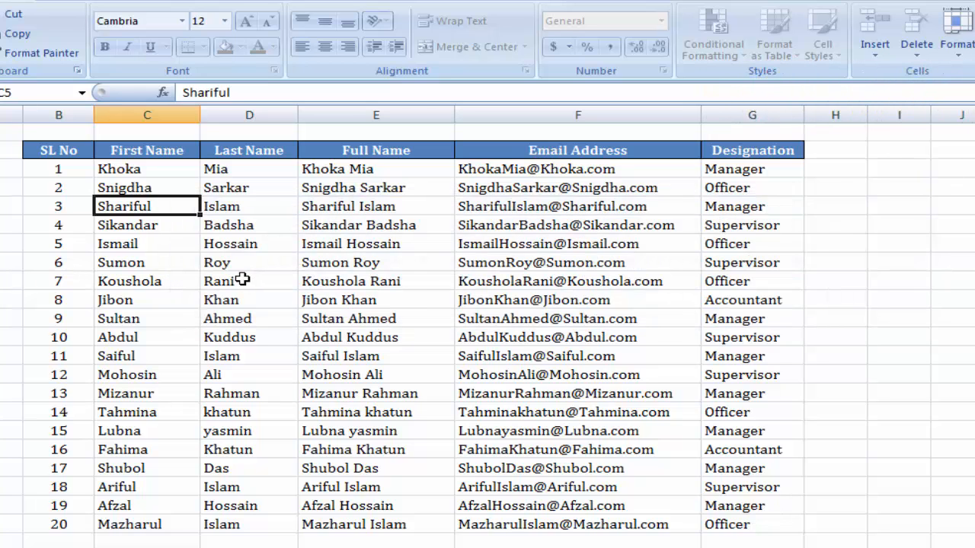
# Bring up the Unprotect Sheet password prompt from Home > Format
pyautogui.click(241, 280)
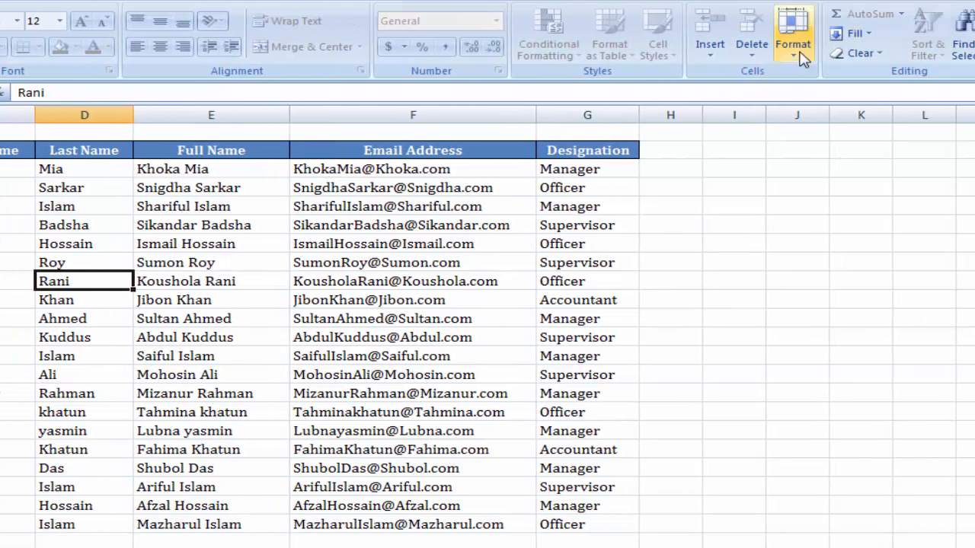
pyautogui.click(793, 55)
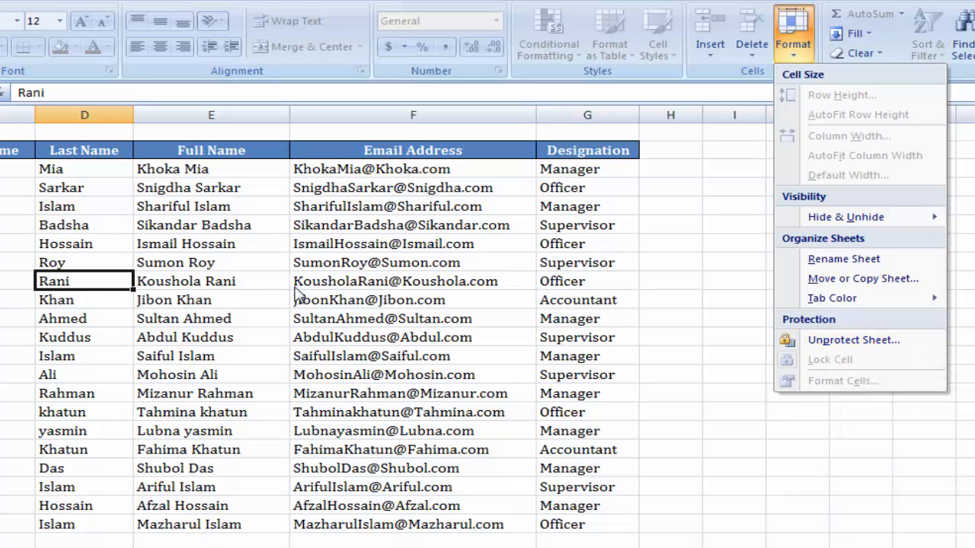
pyautogui.click(856, 343)
pyautogui.moveTo(438, 263); pyautogui.dragTo(480, 217)
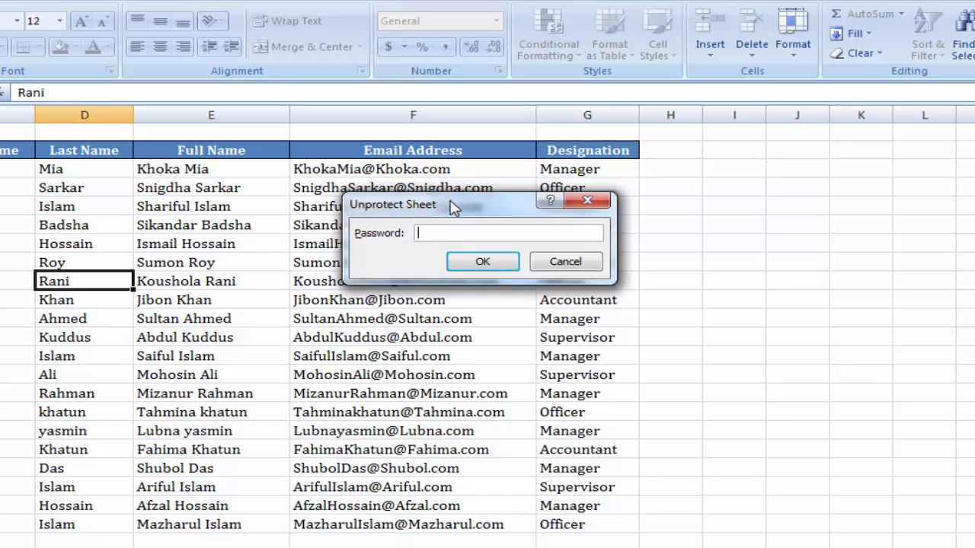
pyautogui.moveTo(454, 204); pyautogui.dragTo(449, 222)
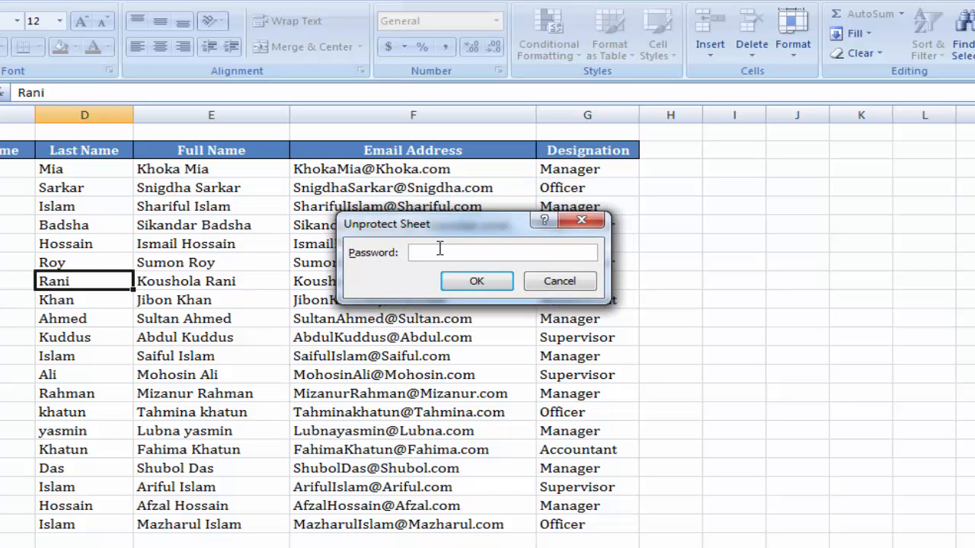
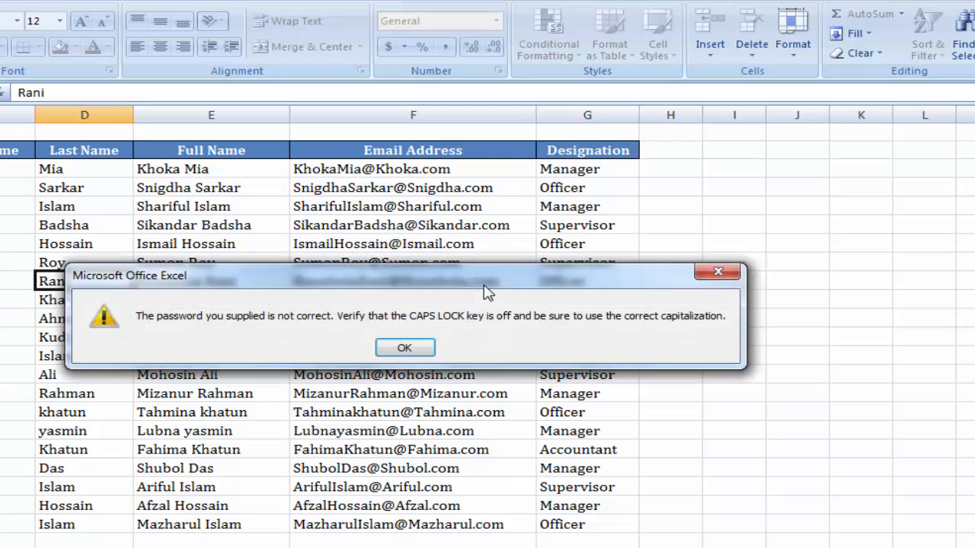
# Dismiss the wrong-password error and unprotect the sheet by entering its password
pyautogui.moveTo(482, 289); pyautogui.dragTo(551, 199)
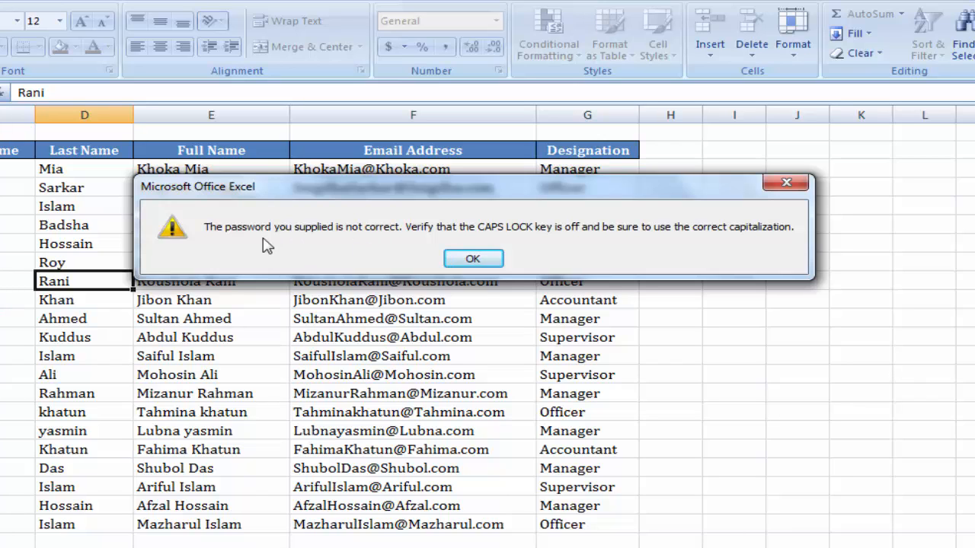
pyautogui.click(472, 258)
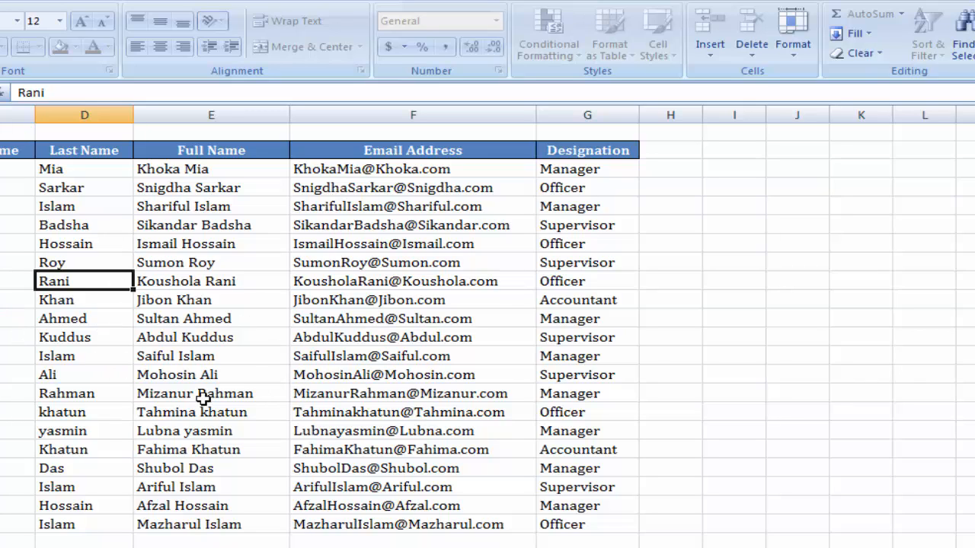
pyautogui.click(798, 60)
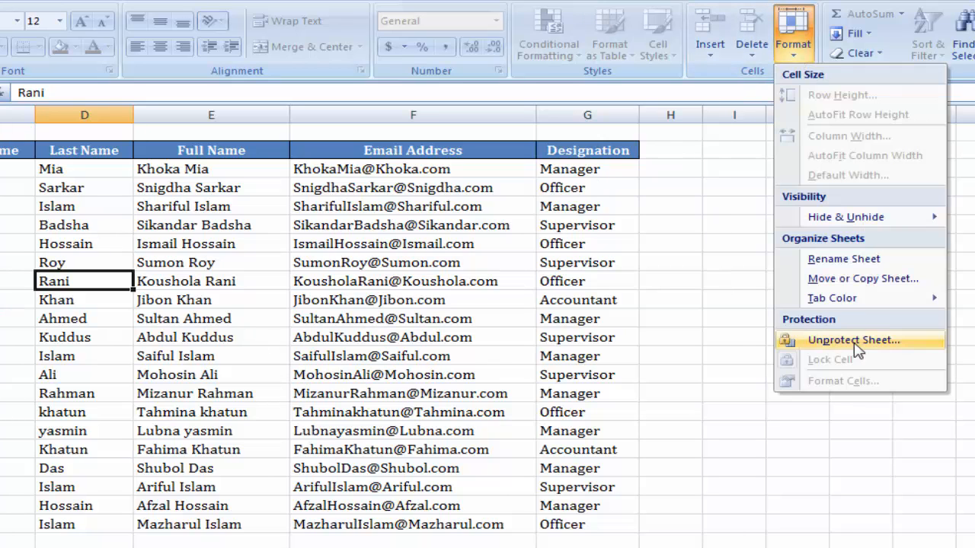
pyautogui.click(796, 343)
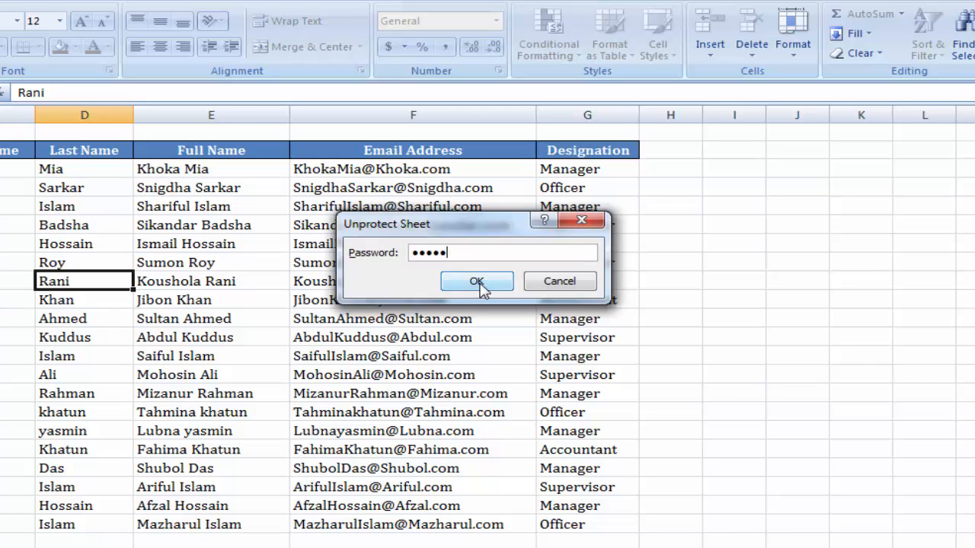
pyautogui.click(477, 282)
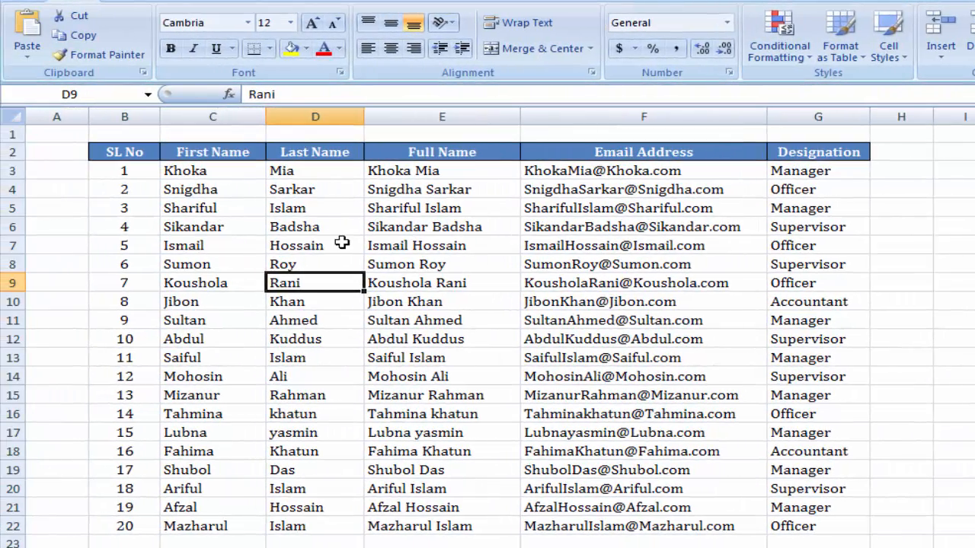
pyautogui.click(342, 242)
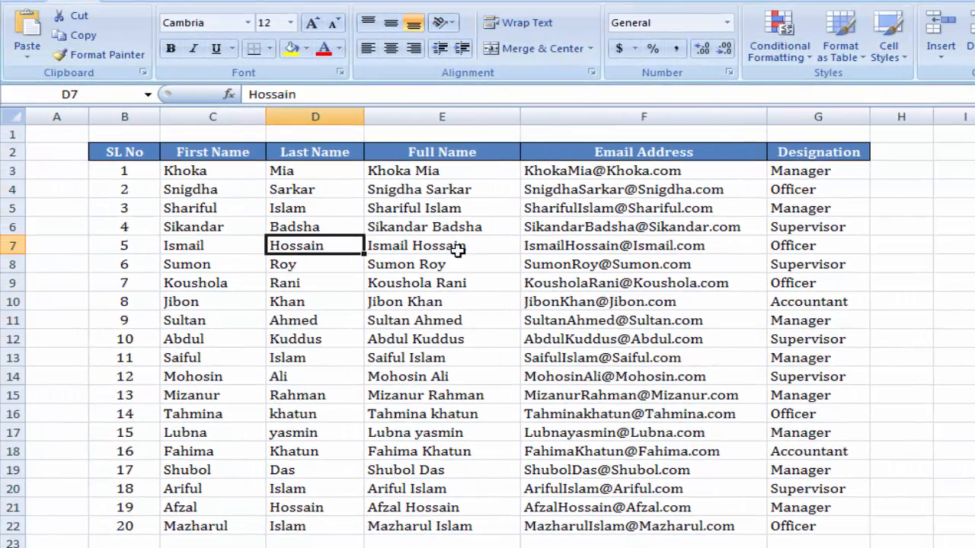
pyautogui.click(423, 325)
pyautogui.click(409, 431)
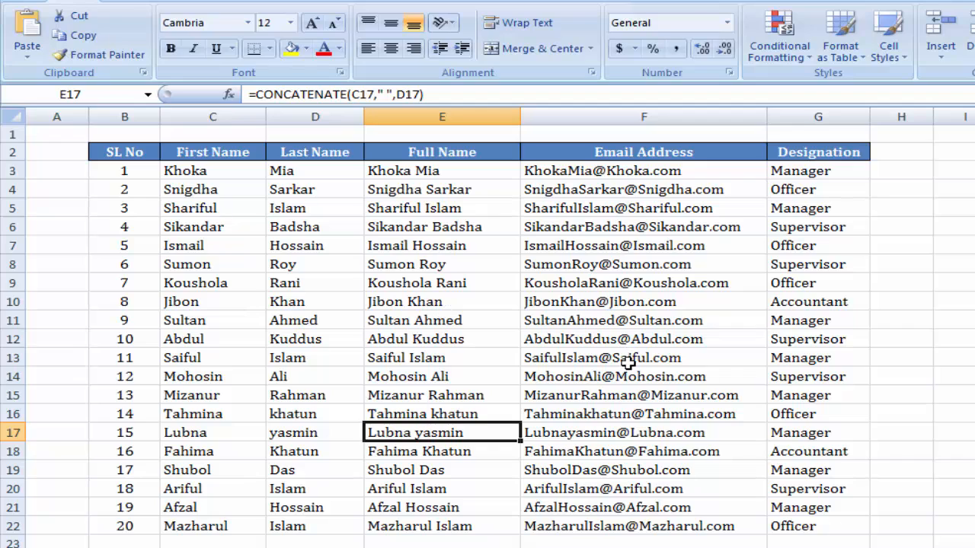
pyautogui.click(207, 228)
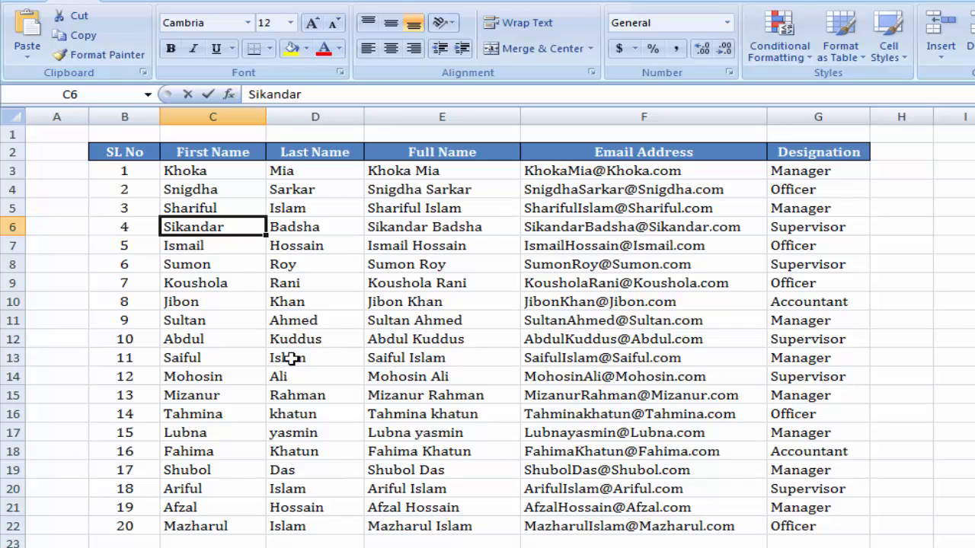
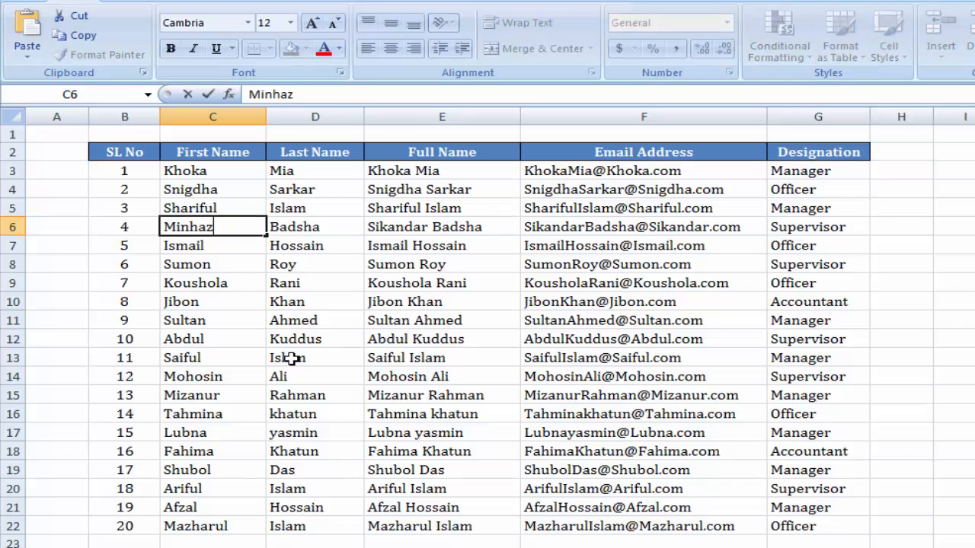
pyautogui.press('Tab')
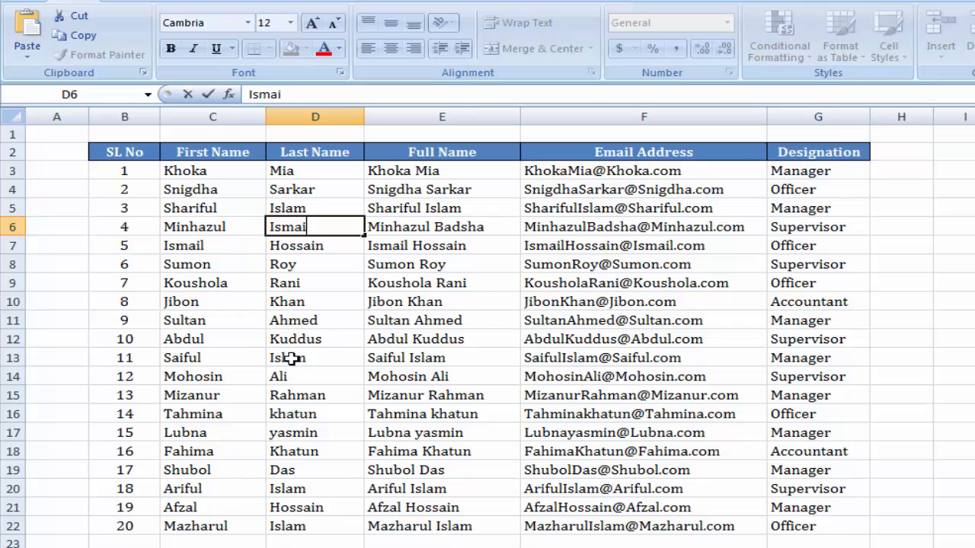
pyautogui.press('Return')
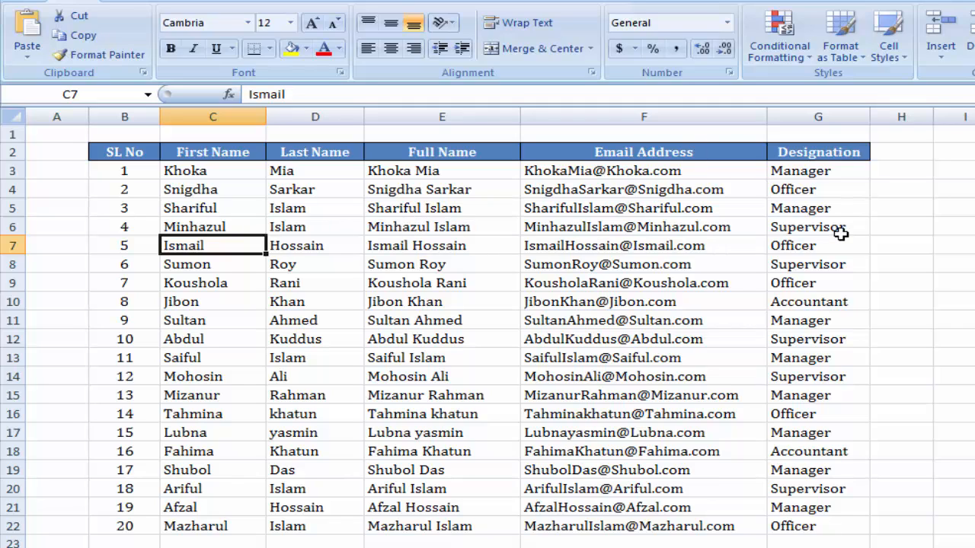
# Look over the Format menu's protection options without changes, then review other name cells
pyautogui.click(231, 338)
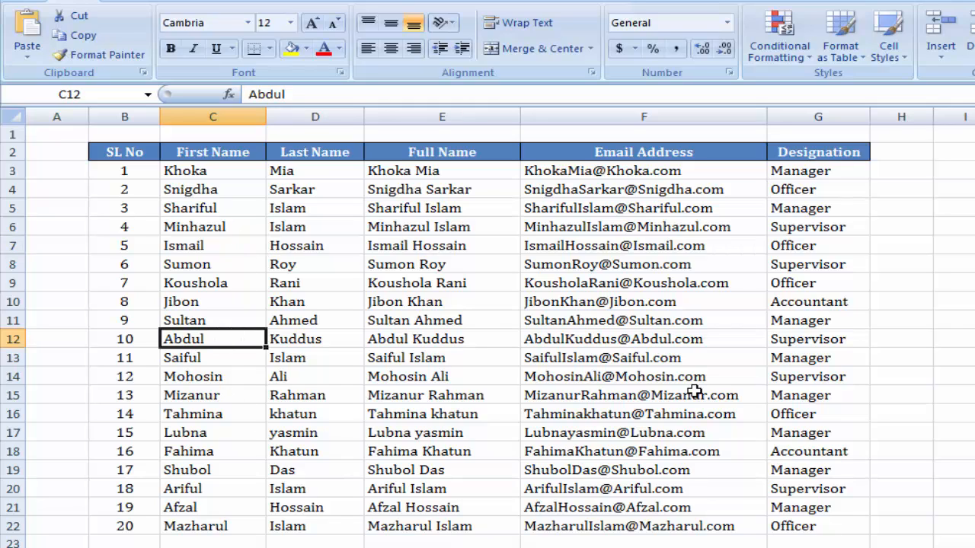
pyautogui.click(967, 233)
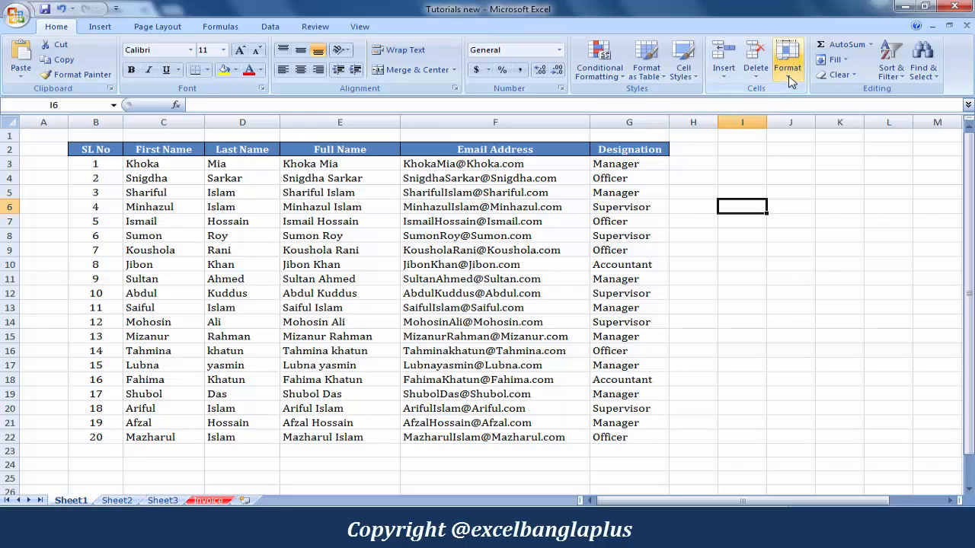
pyautogui.click(788, 65)
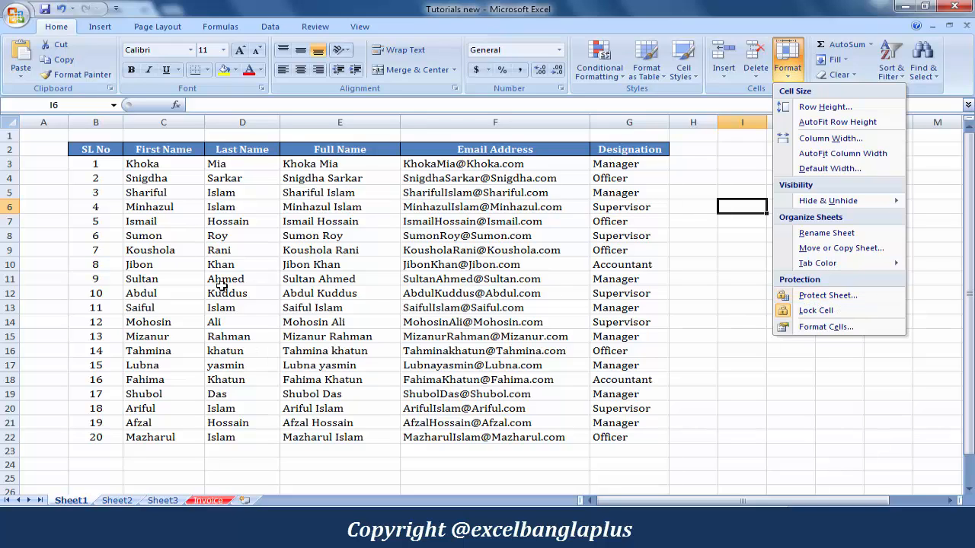
pyautogui.click(234, 231)
pyautogui.click(235, 292)
pyautogui.click(232, 374)
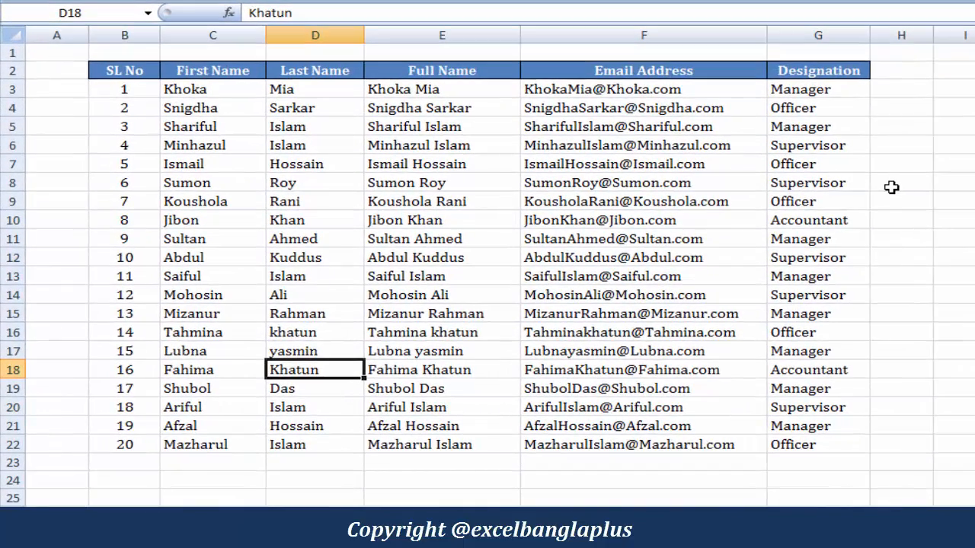
pyautogui.click(891, 187)
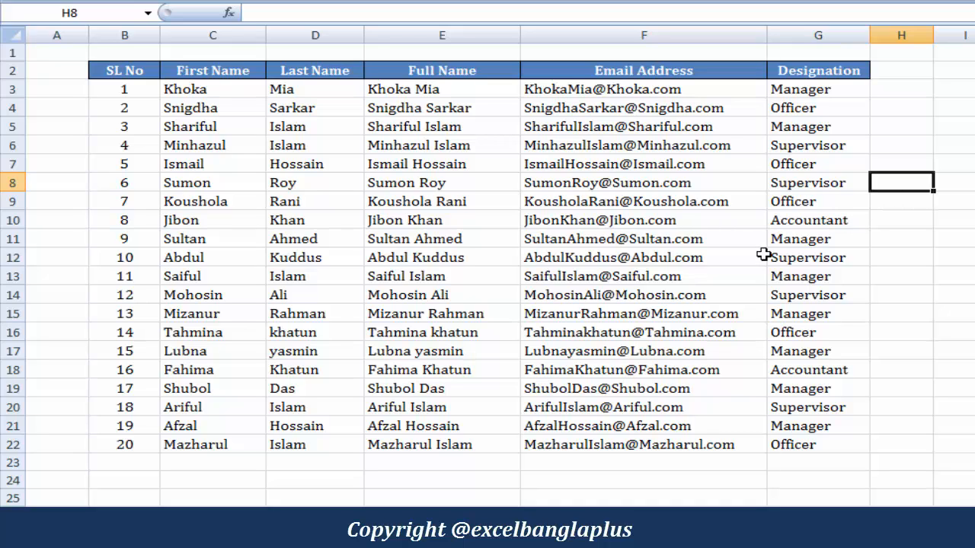
pyautogui.click(907, 238)
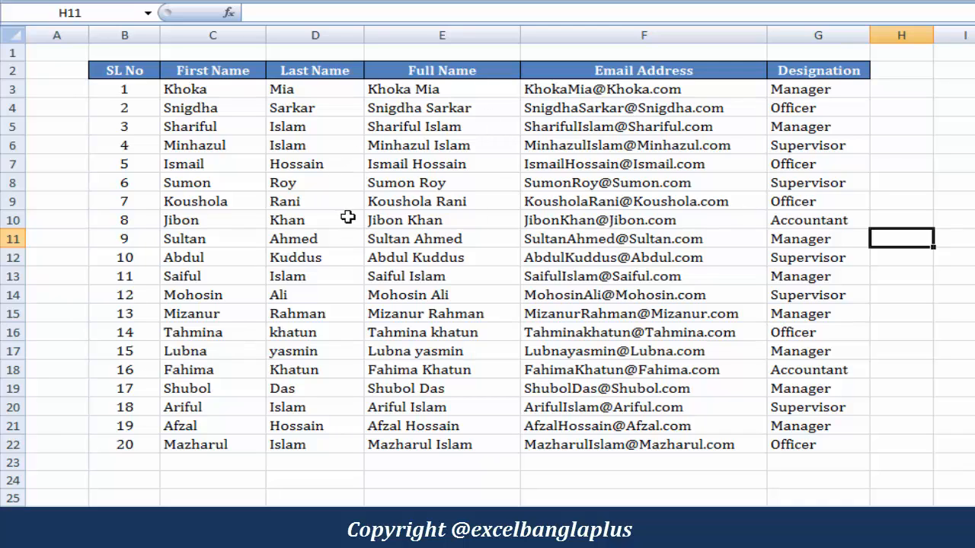
pyautogui.moveTo(234, 91); pyautogui.dragTo(254, 442)
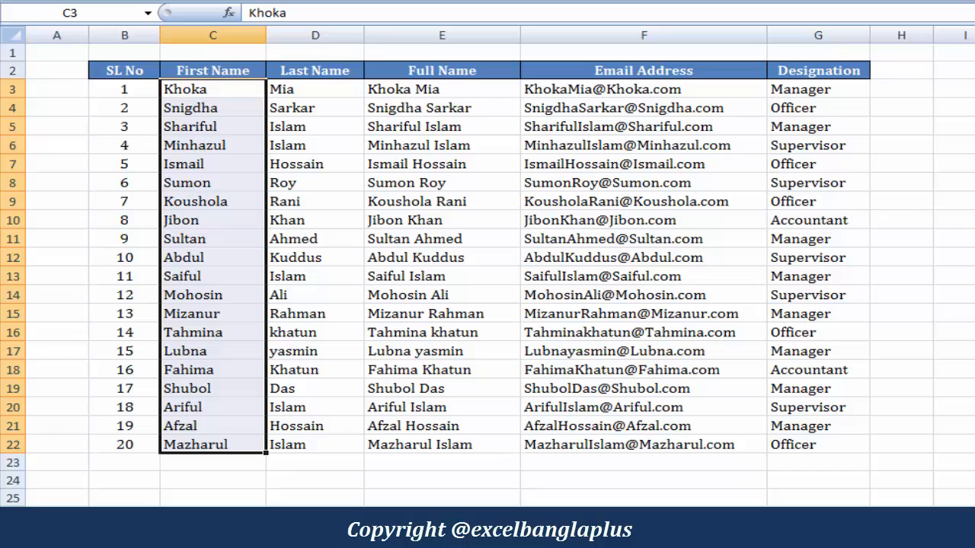
pyautogui.click(448, 260)
pyautogui.click(228, 215)
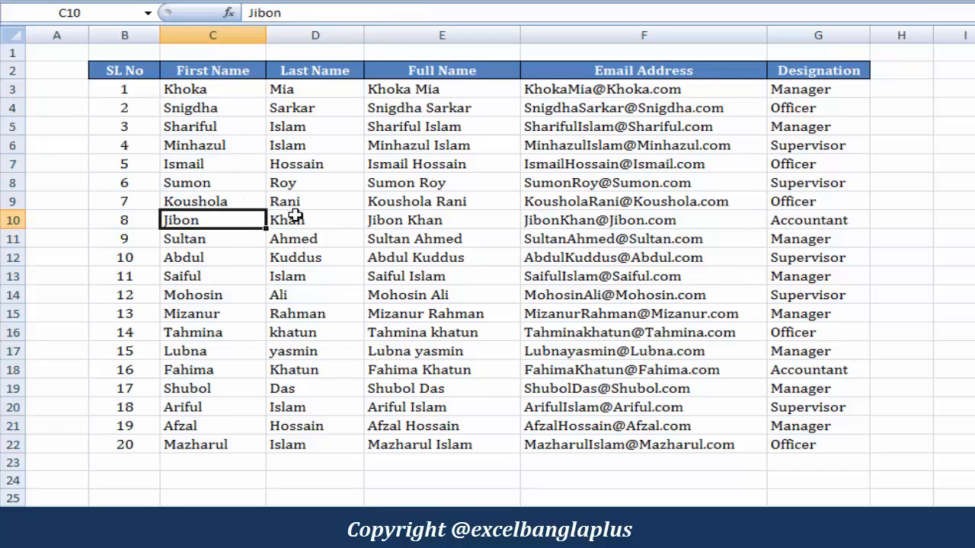
pyautogui.click(292, 312)
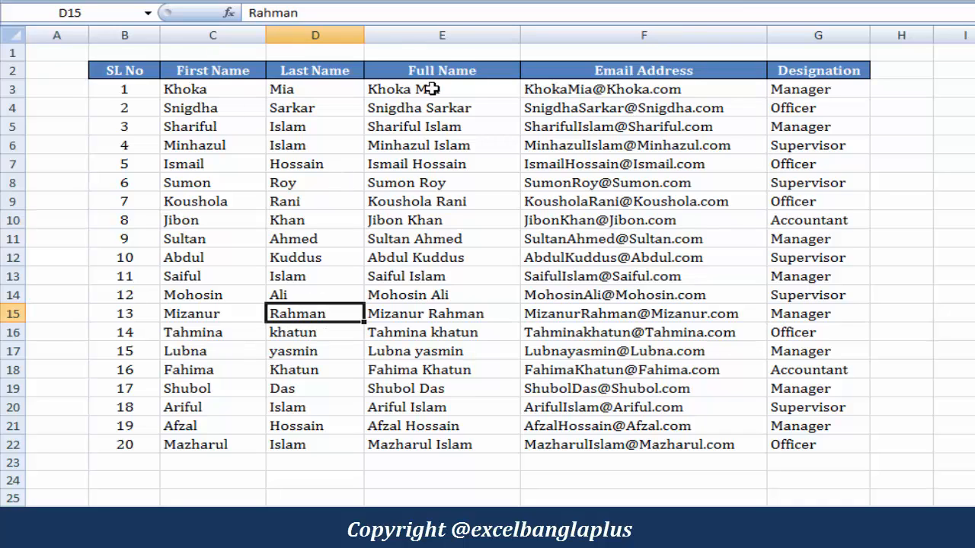
pyautogui.click(451, 70)
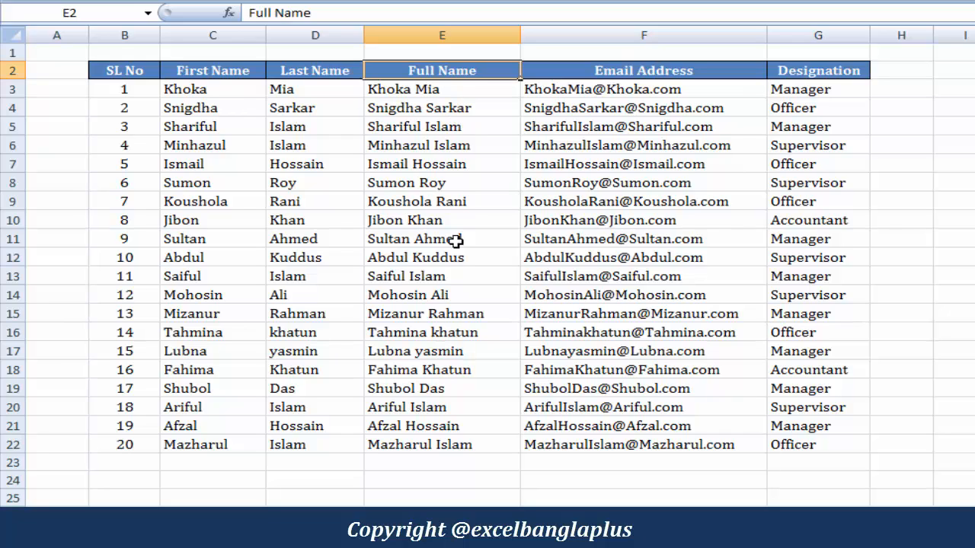
pyautogui.click(669, 70)
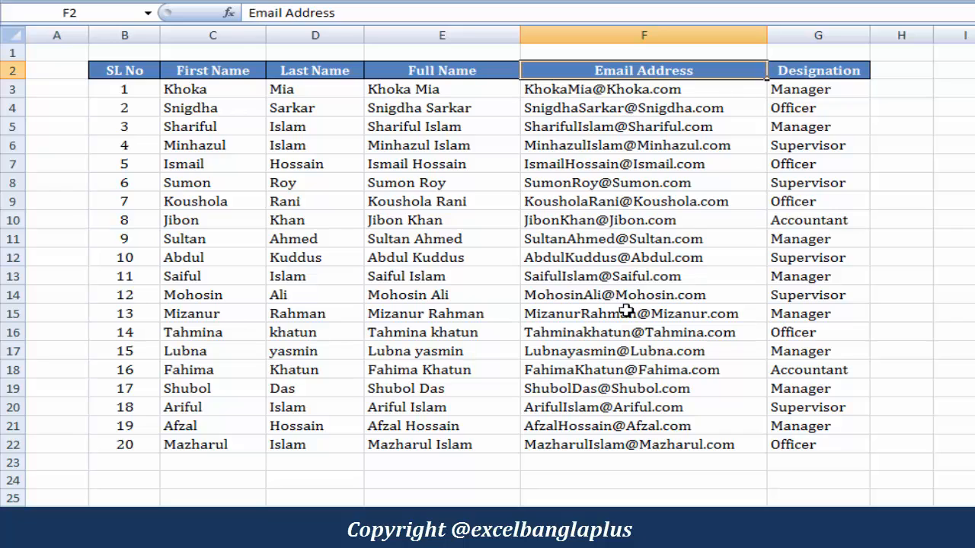
pyautogui.click(204, 89)
pyautogui.click(322, 71)
pyautogui.click(810, 88)
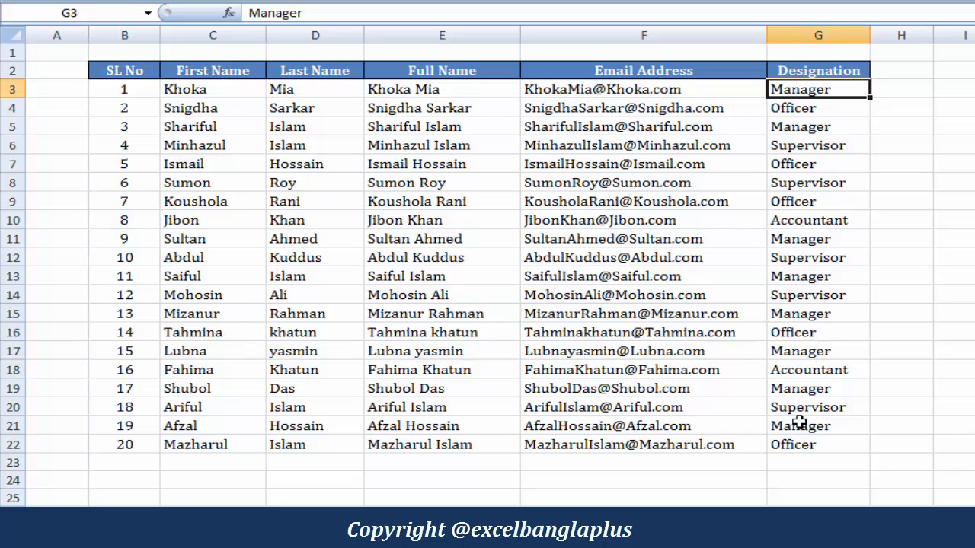
pyautogui.moveTo(201, 93); pyautogui.dragTo(305, 202)
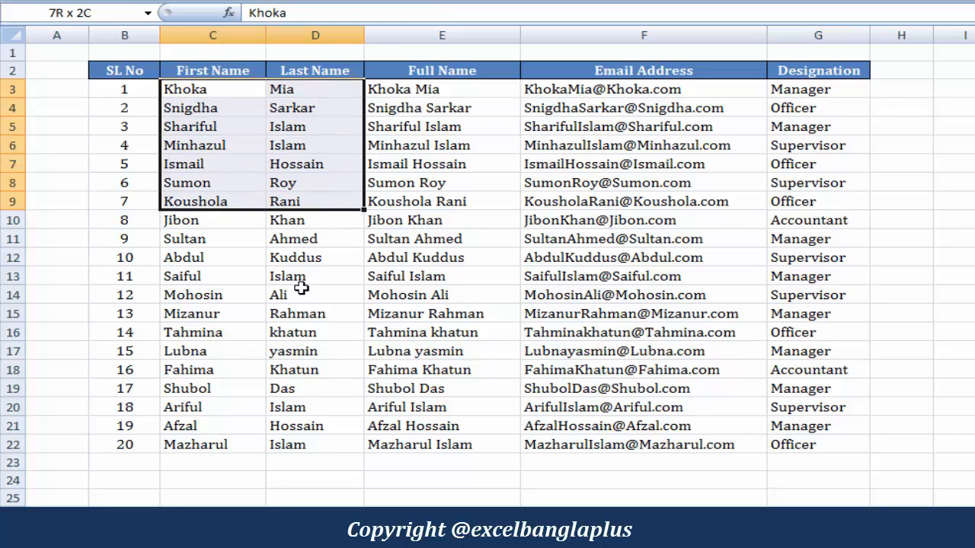
pyautogui.moveTo(301, 287); pyautogui.dragTo(290, 441)
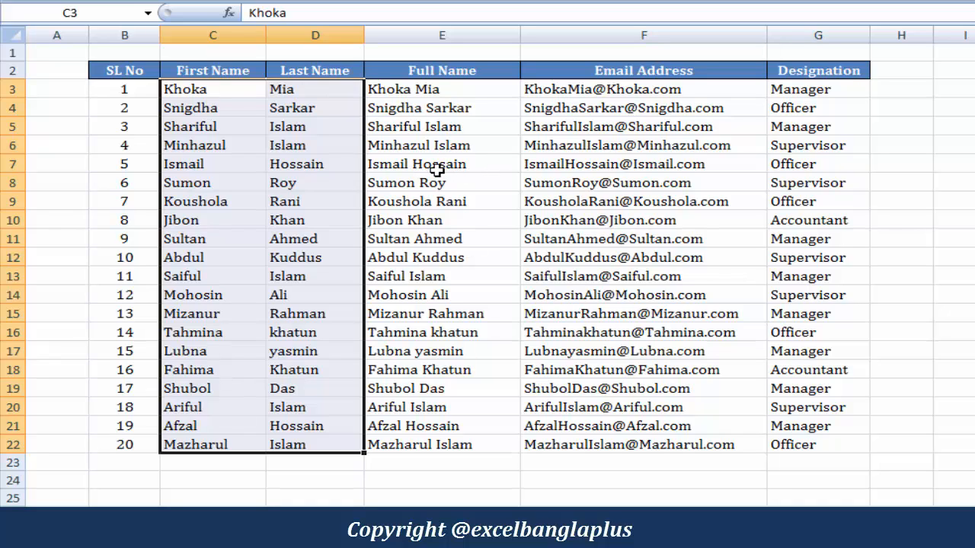
pyautogui.click(217, 107)
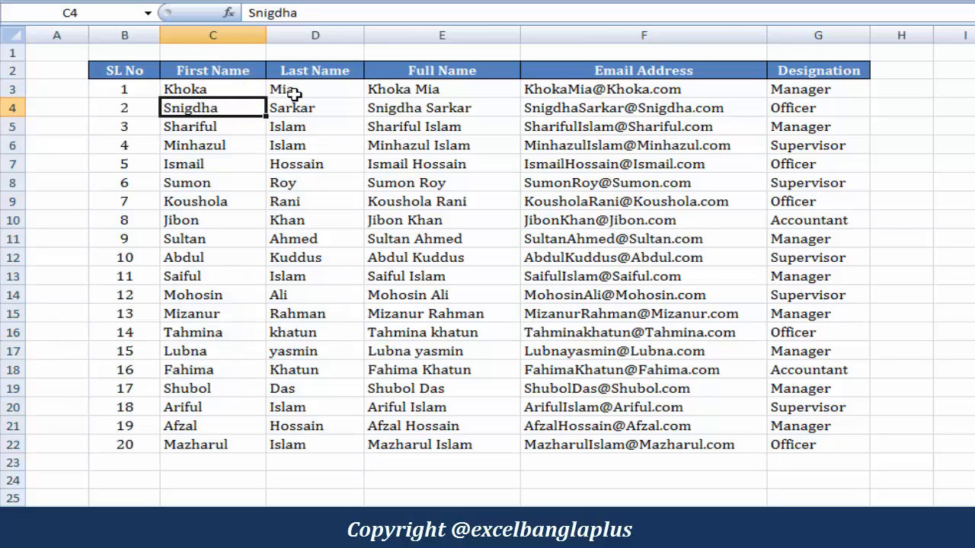
pyautogui.moveTo(821, 89); pyautogui.dragTo(806, 385)
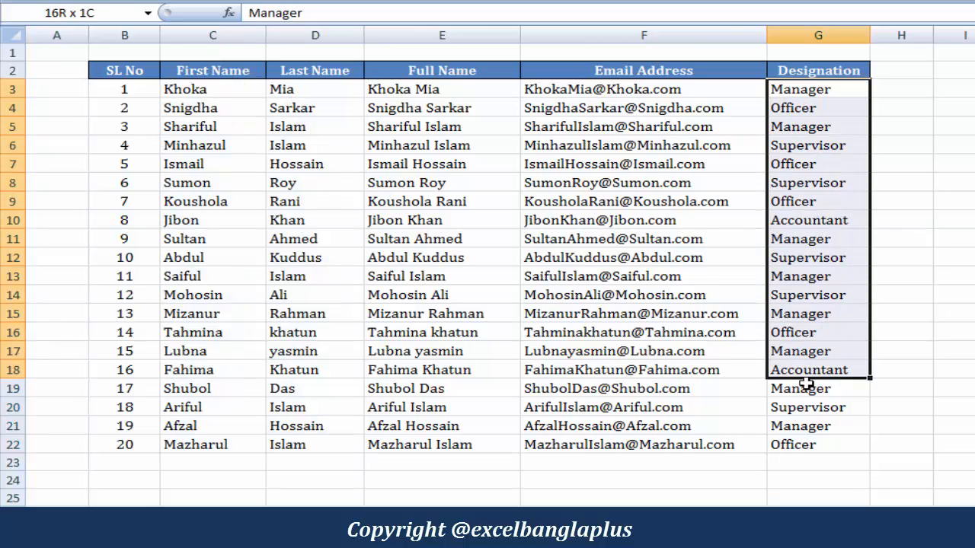
pyautogui.click(289, 147)
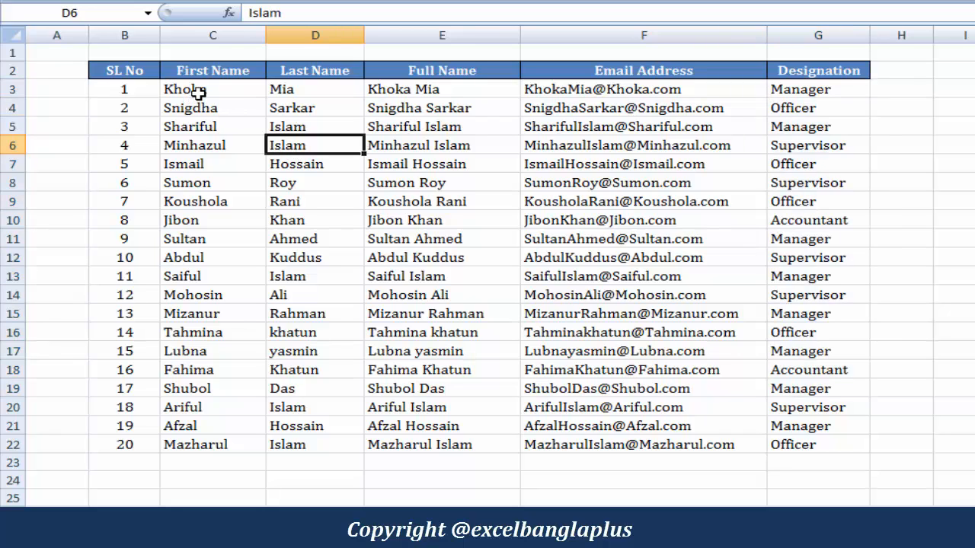
pyautogui.moveTo(197, 90); pyautogui.dragTo(313, 442)
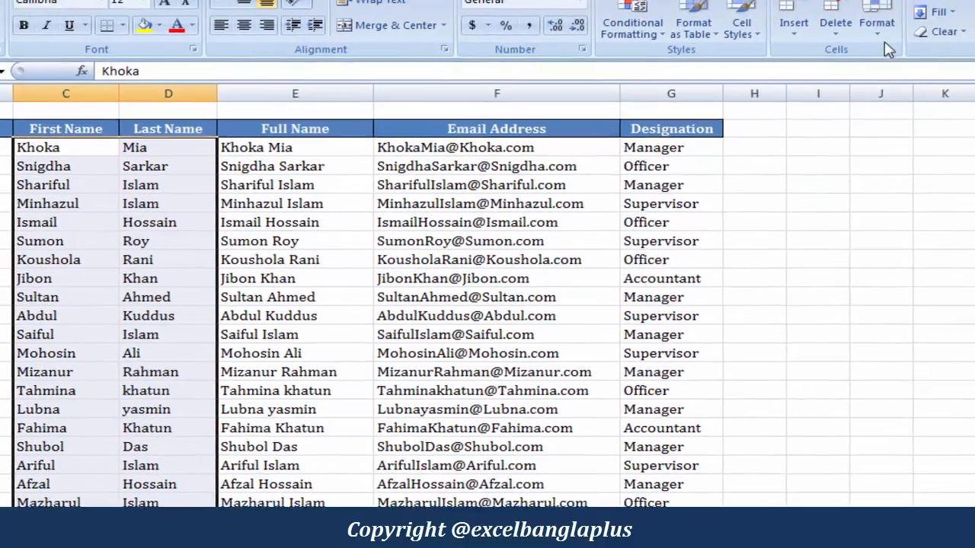
# Unlock the First Name and Last Name columns and verify it in Format Cells > Protection
pyautogui.click(884, 40)
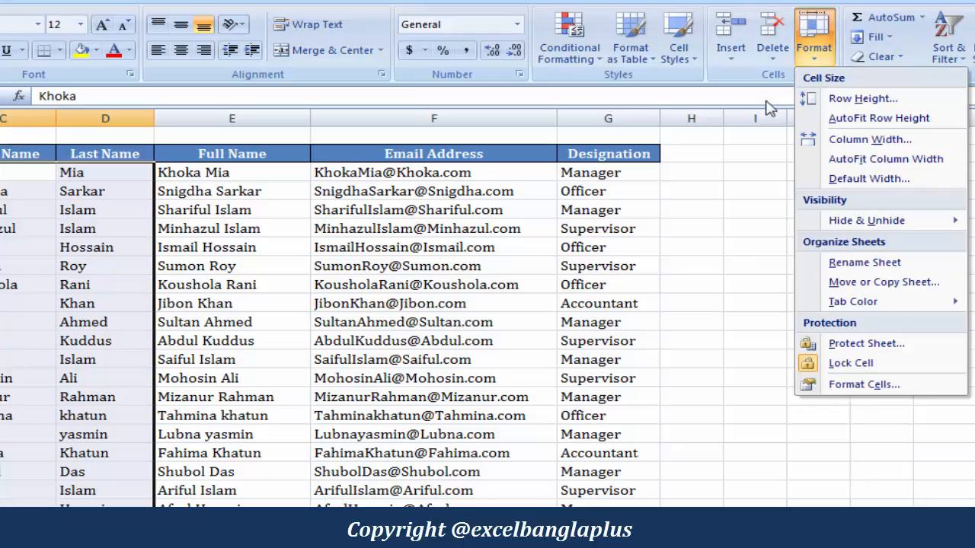
pyautogui.click(865, 365)
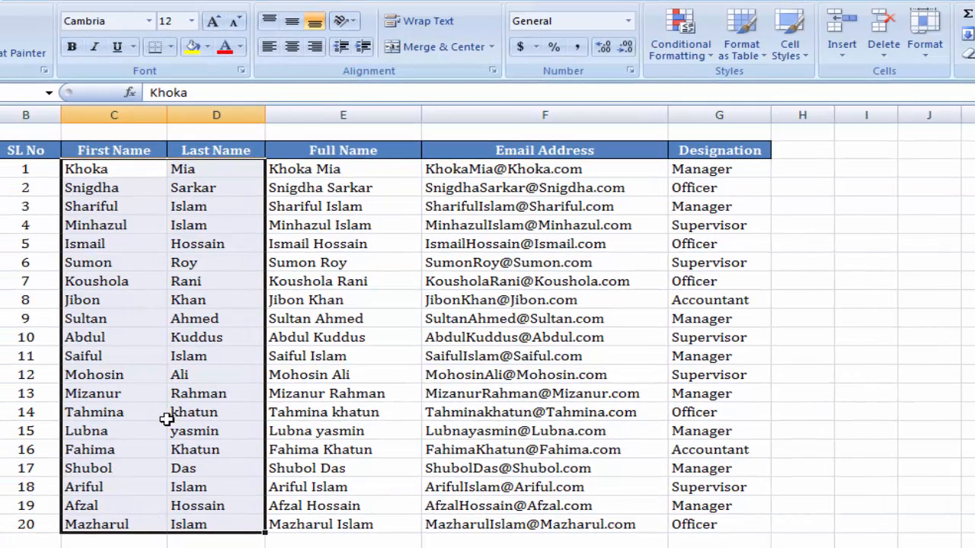
pyautogui.rightClick(194, 243)
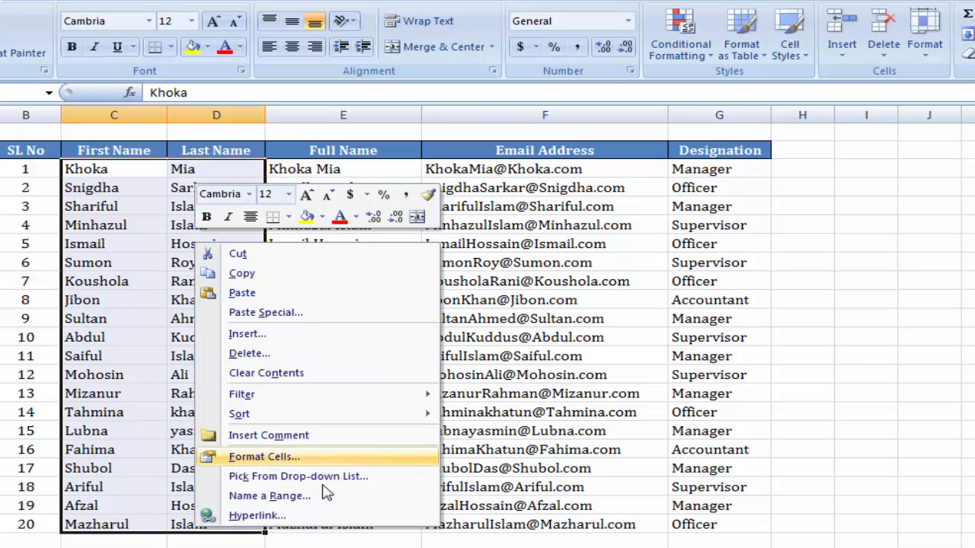
pyautogui.click(303, 457)
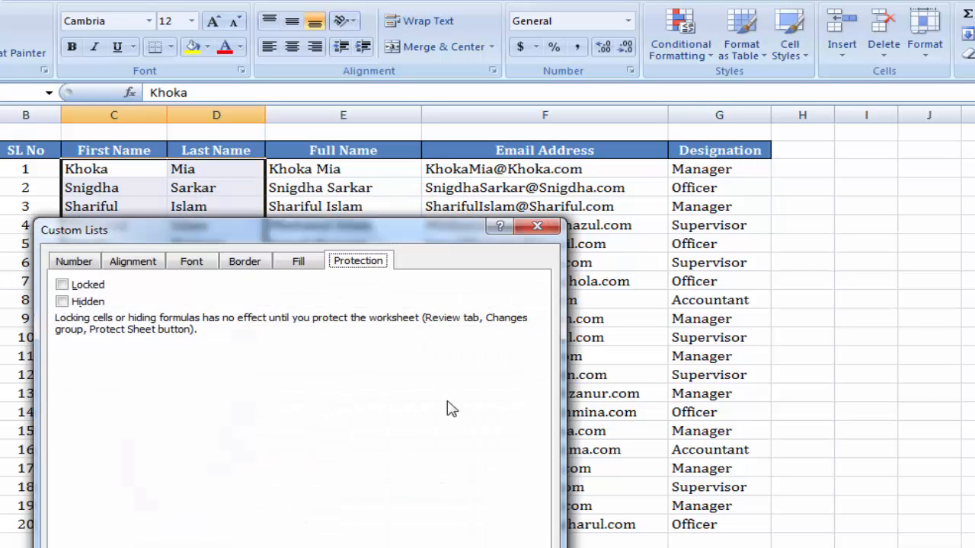
pyautogui.moveTo(511, 233); pyautogui.dragTo(628, 166)
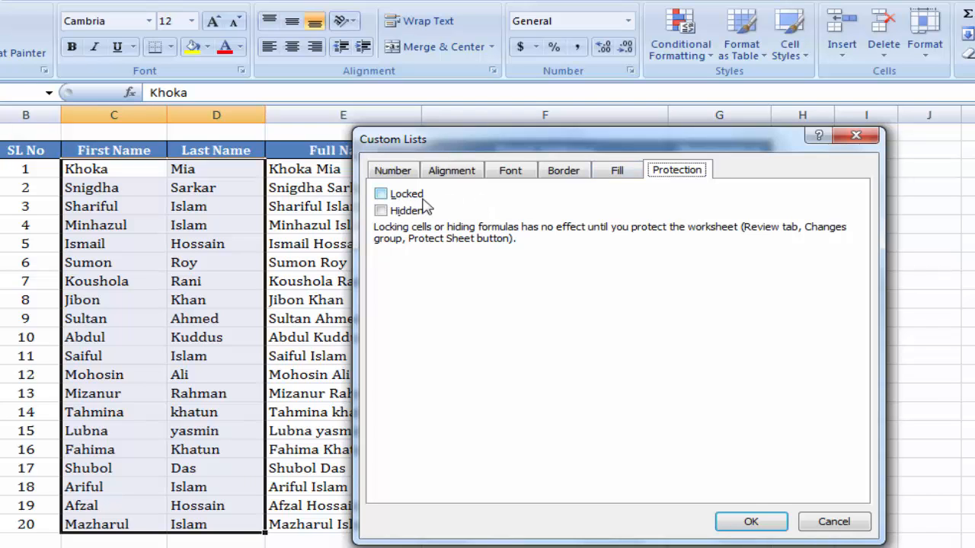
pyautogui.click(827, 525)
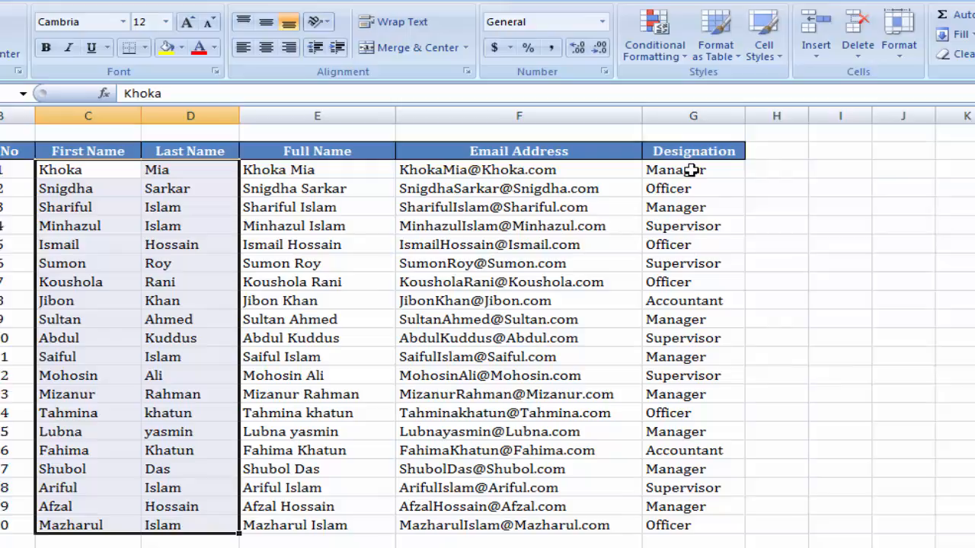
# Unlock the Designation cells in column G
pyautogui.moveTo(690, 170); pyautogui.dragTo(695, 521)
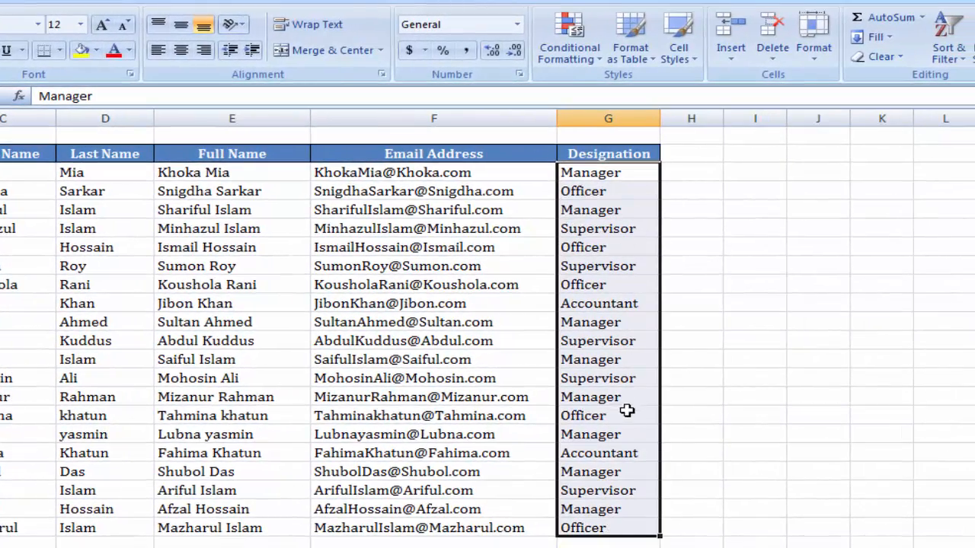
pyautogui.click(813, 65)
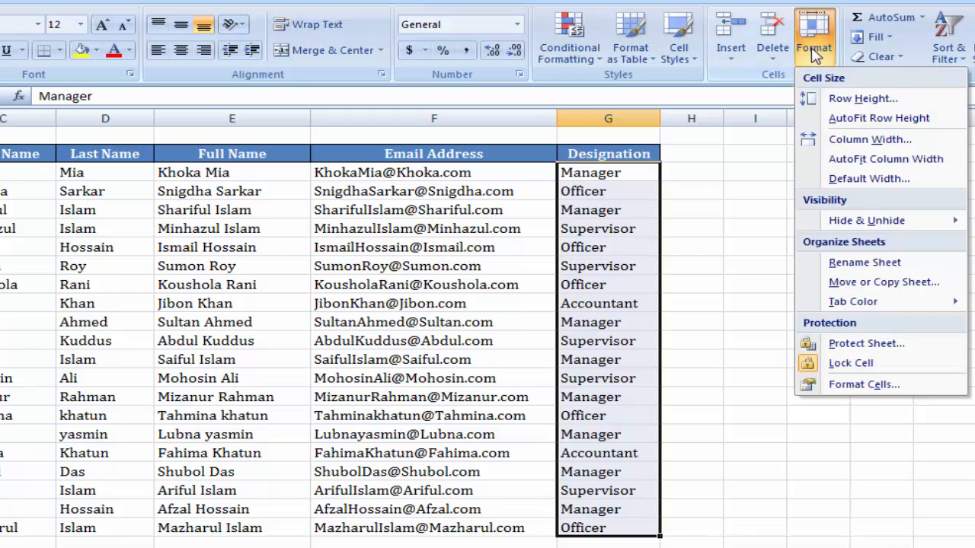
pyautogui.click(854, 364)
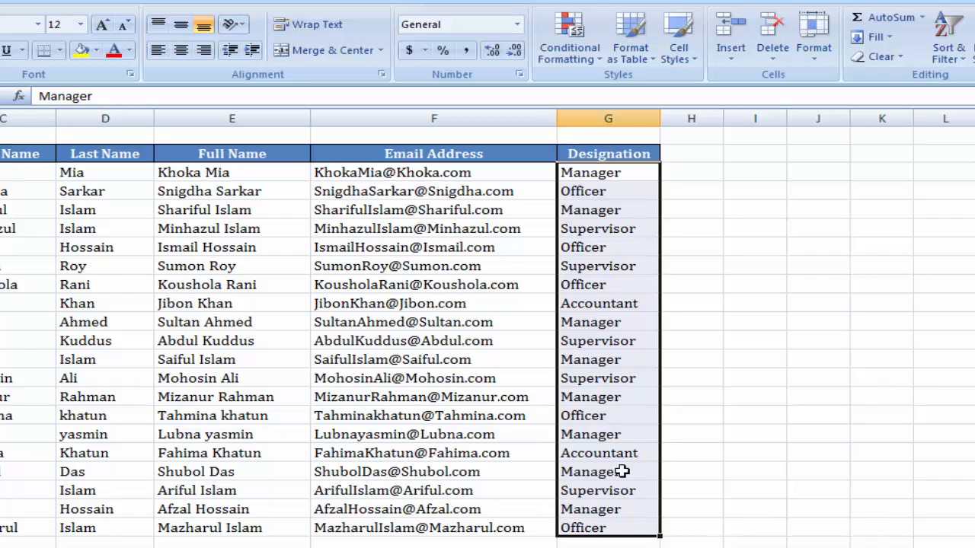
pyautogui.click(120, 344)
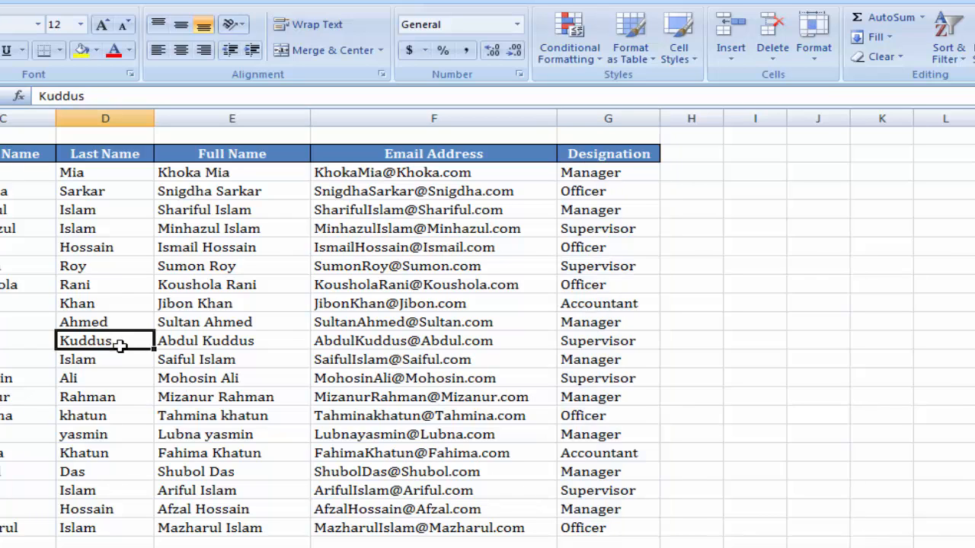
# Protect the sheet with a password, confirming it a second time
pyautogui.click(814, 42)
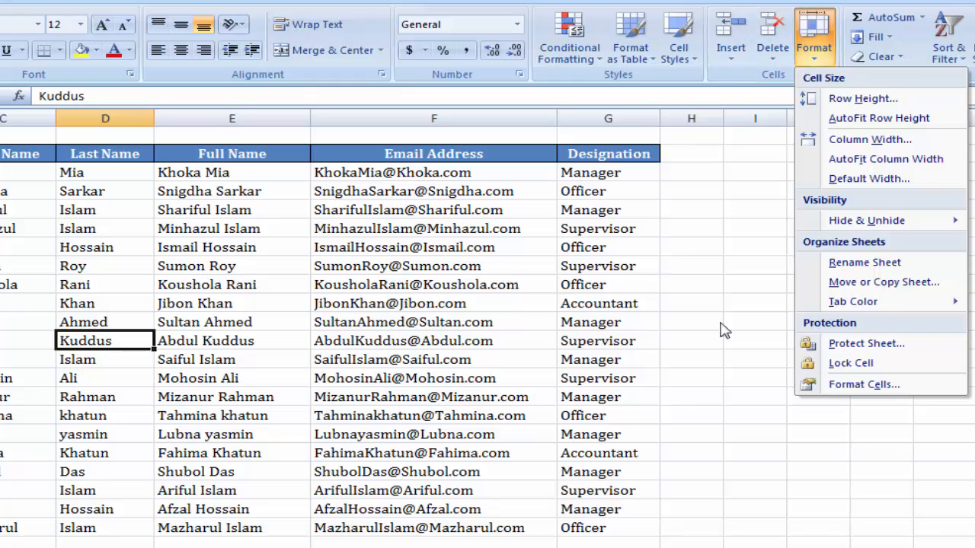
pyautogui.click(883, 347)
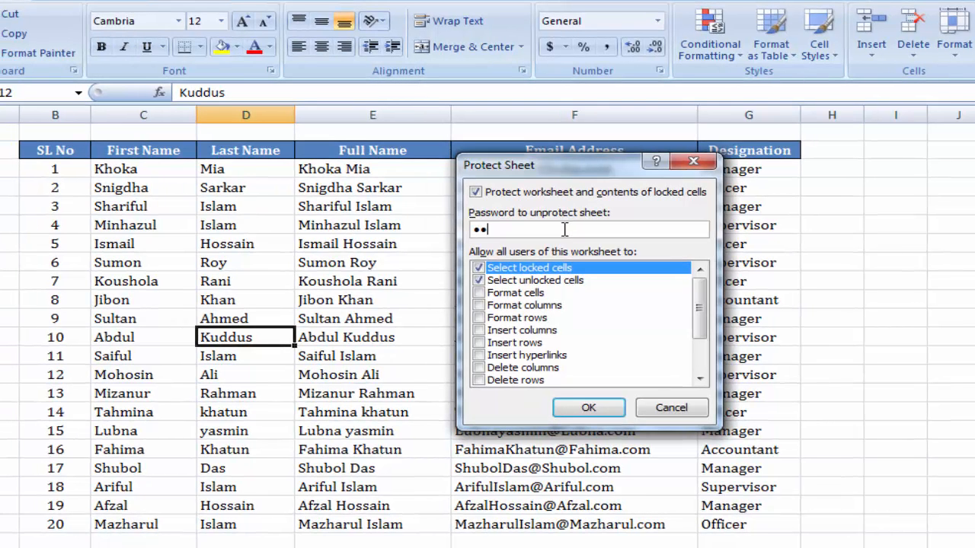
pyautogui.click(613, 409)
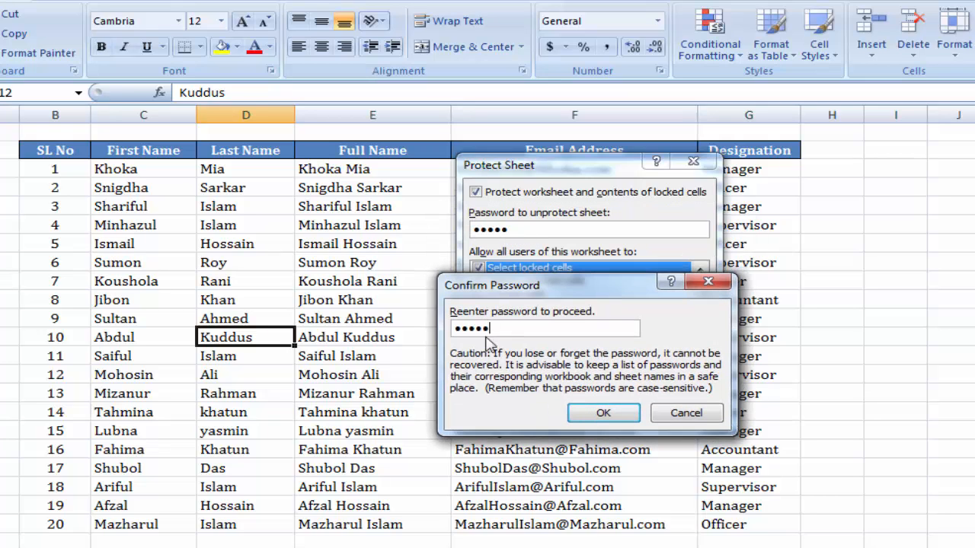
pyautogui.click(602, 415)
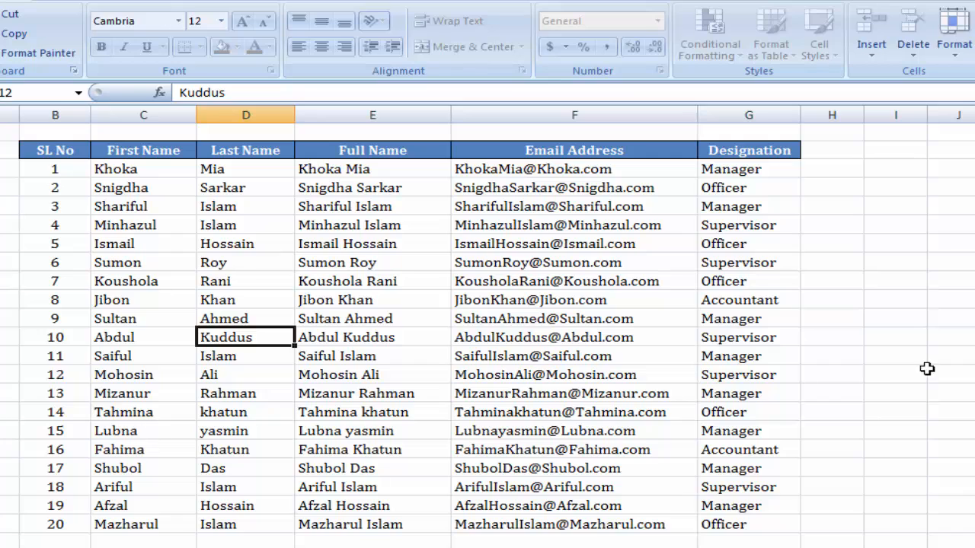
# Try deleting a locked Full Name cell and dismiss the protected-cell warning
pyautogui.click(379, 244)
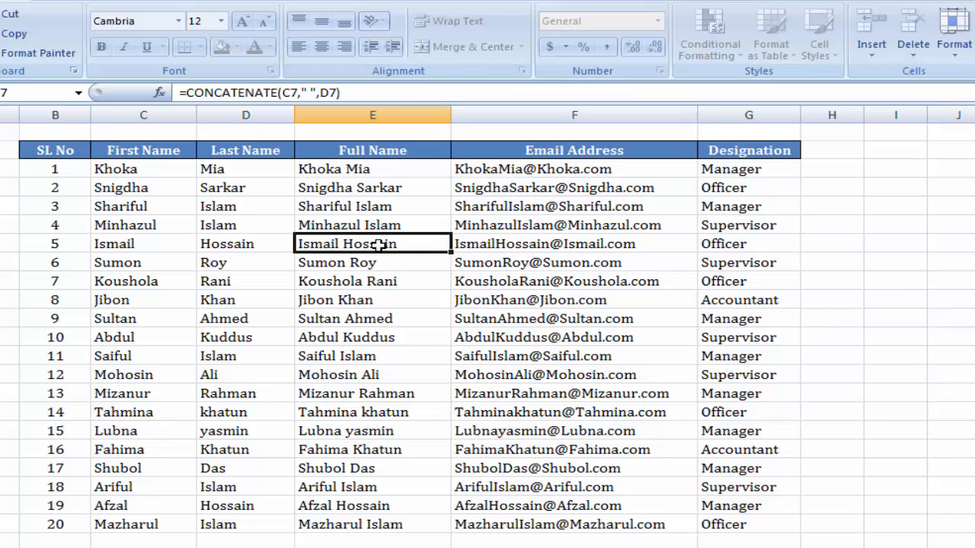
pyautogui.press('Delete')
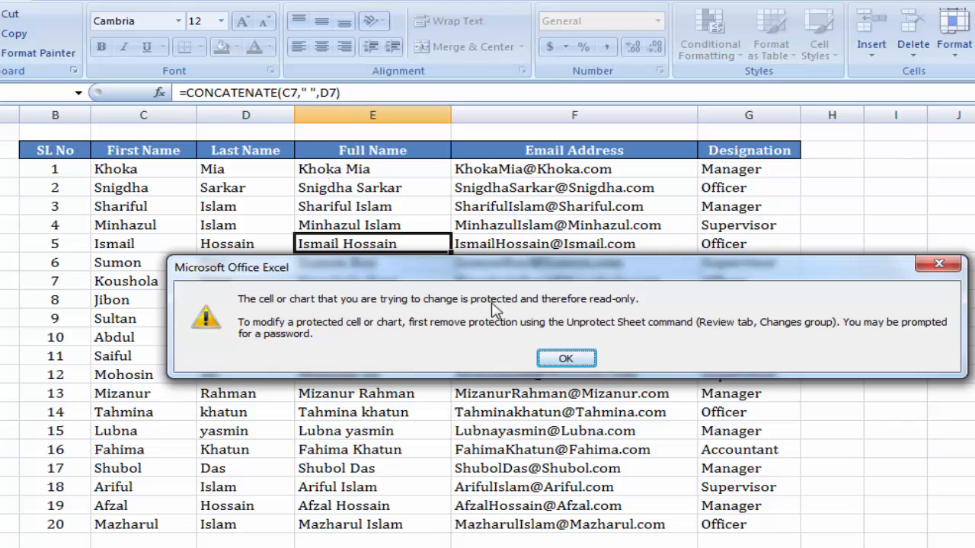
pyautogui.click(566, 359)
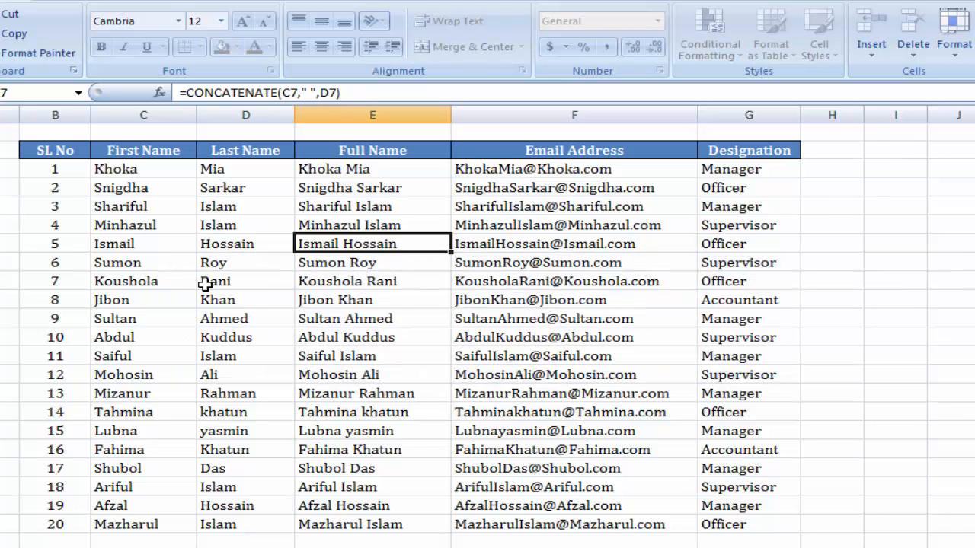
pyautogui.click(143, 219)
pyautogui.click(137, 332)
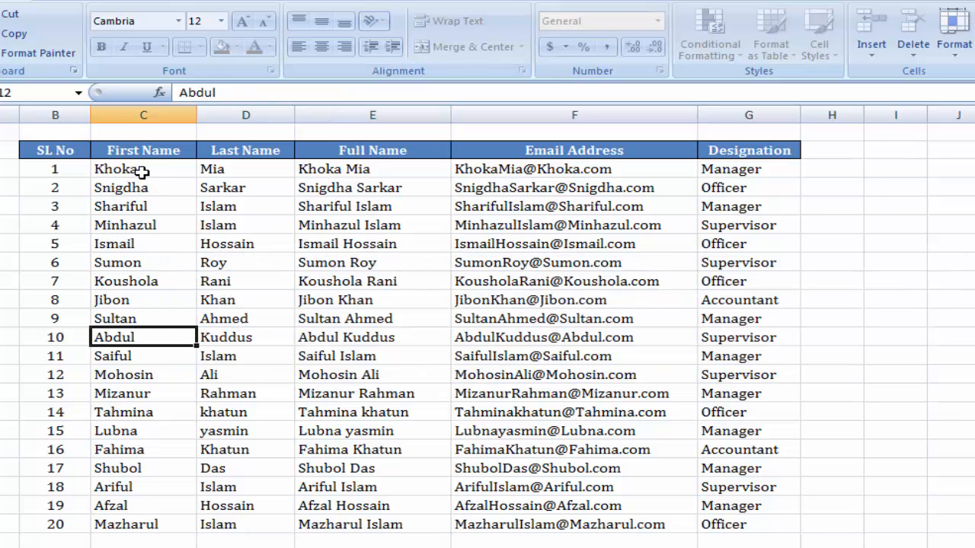
pyautogui.click(137, 169)
pyautogui.click(256, 174)
pyautogui.click(139, 170)
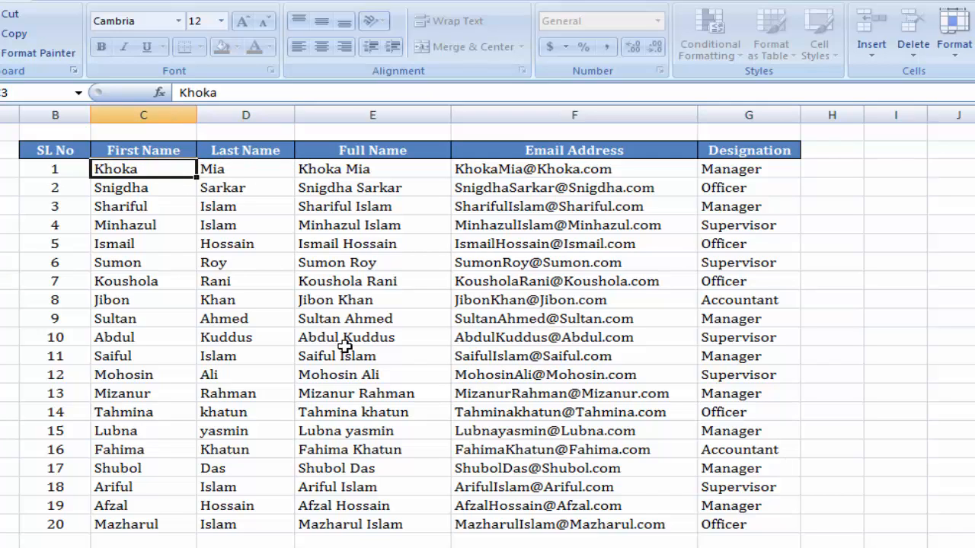
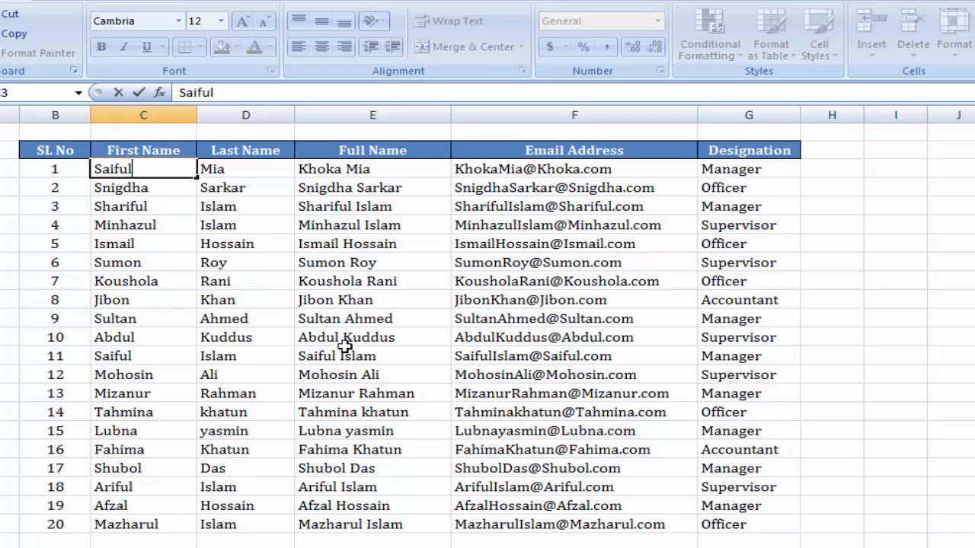
pyautogui.press('Tab')
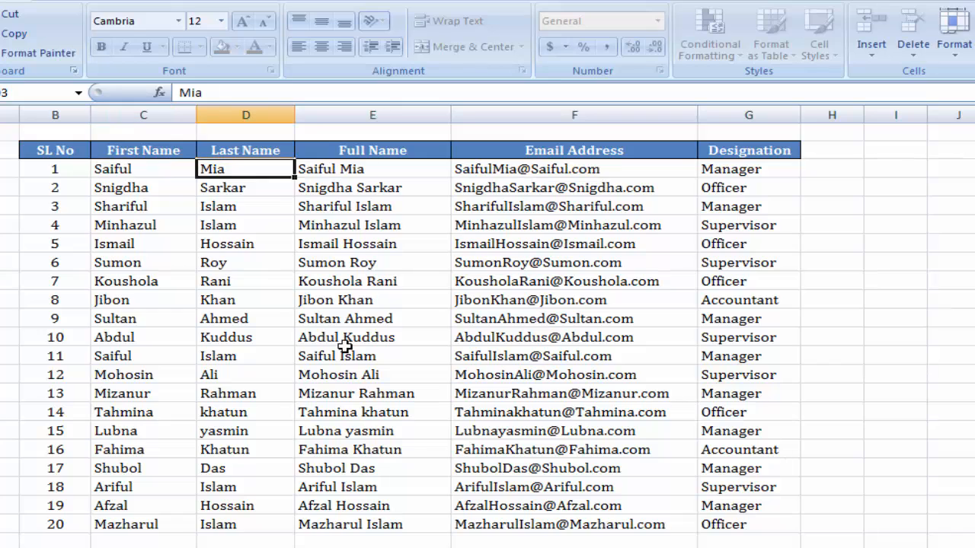
pyautogui.press('Return')
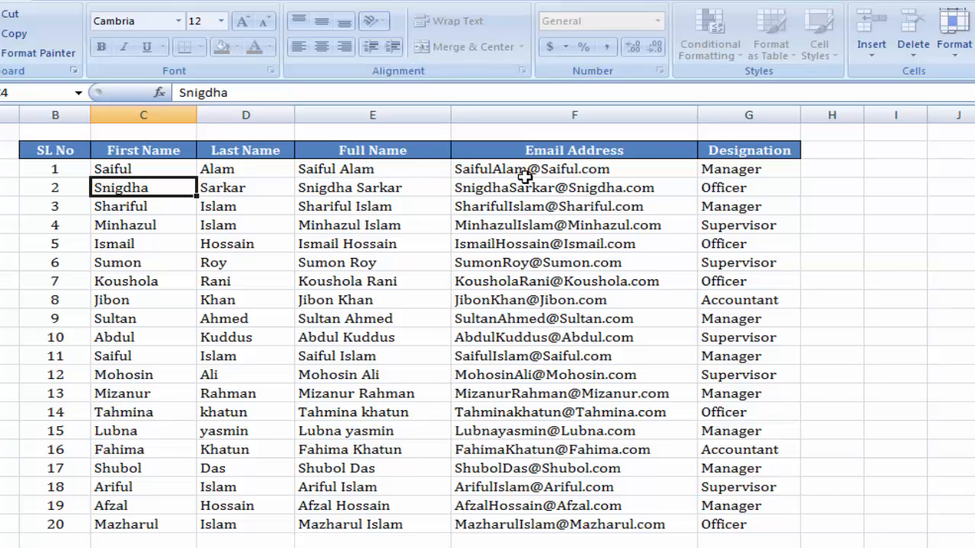
pyautogui.click(591, 188)
pyautogui.click(367, 297)
pyautogui.click(520, 375)
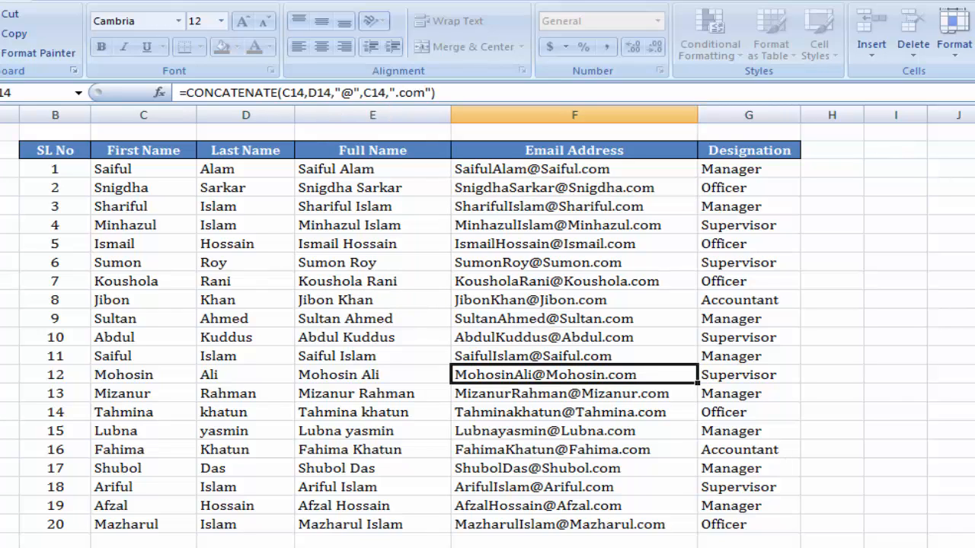
pyautogui.click(766, 150)
pyautogui.click(742, 173)
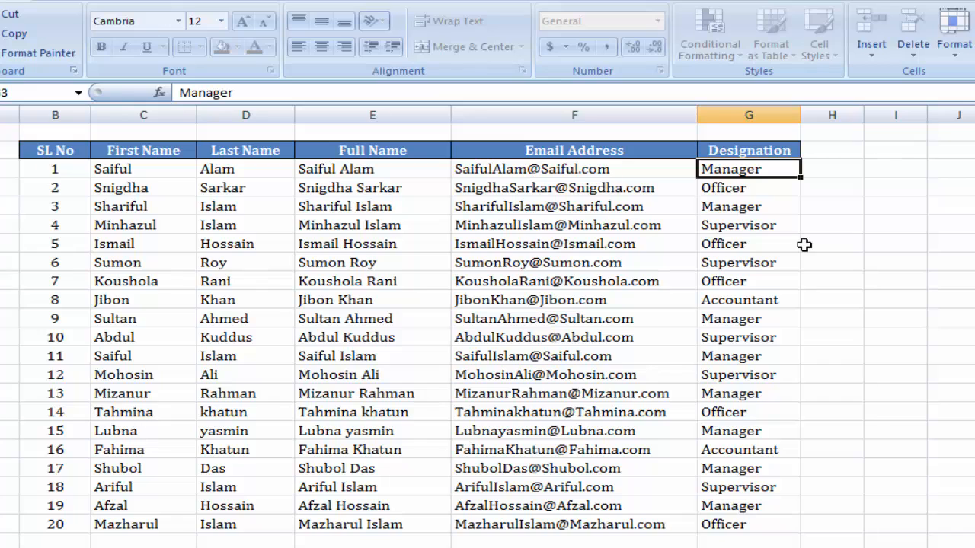
pyautogui.write('Supervisor')
pyautogui.press('Return')
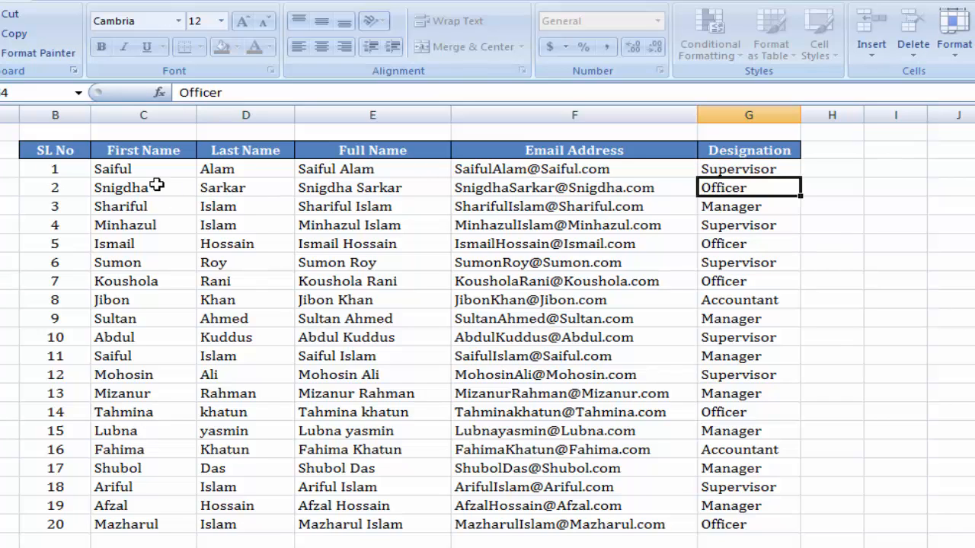
pyautogui.moveTo(139, 169); pyautogui.dragTo(130, 525)
pyautogui.moveTo(252, 169); pyautogui.dragTo(262, 526)
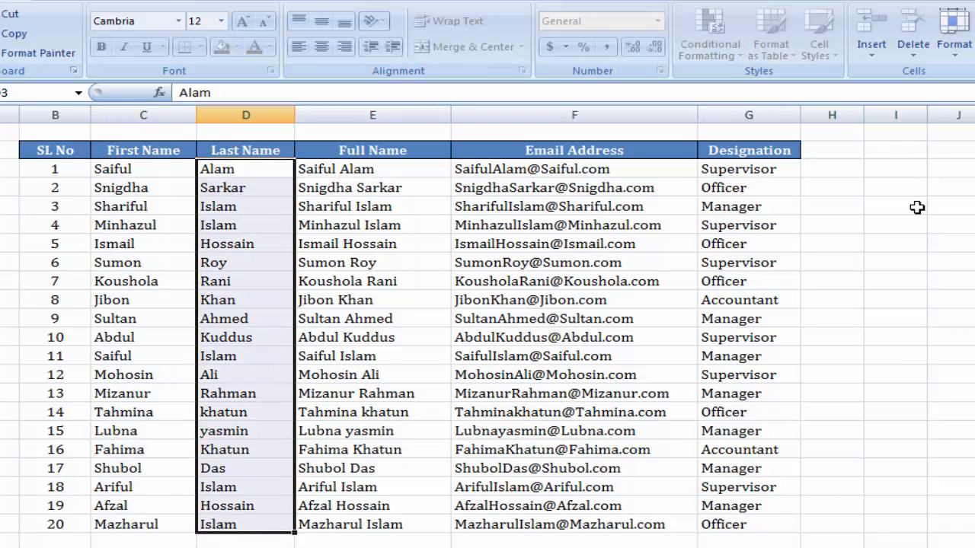
pyautogui.moveTo(761, 163); pyautogui.dragTo(746, 524)
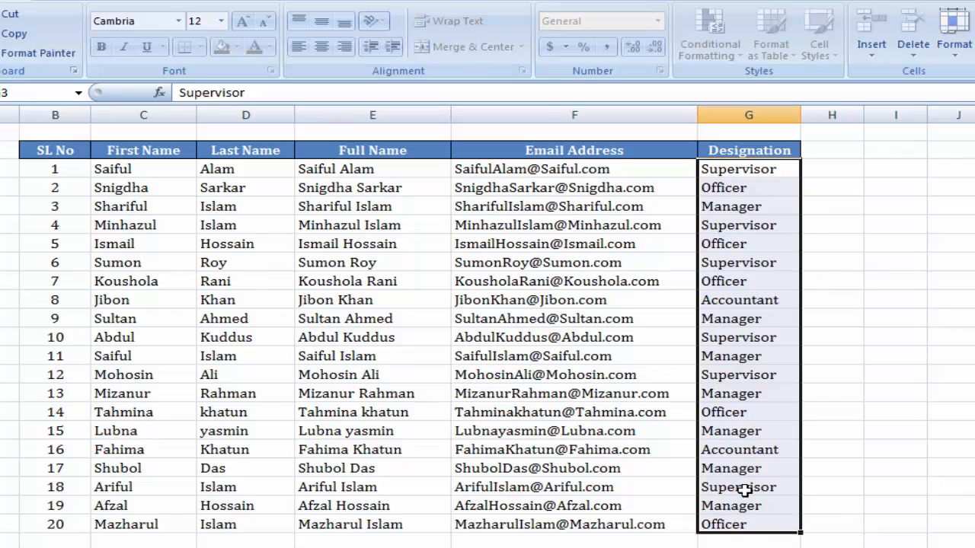
pyautogui.click(210, 395)
pyautogui.click(910, 244)
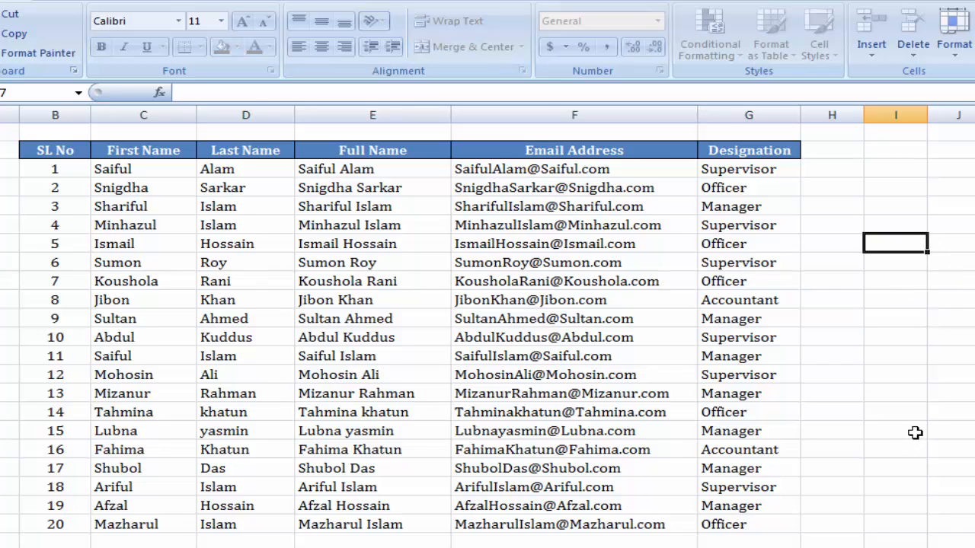
pyautogui.press('a')
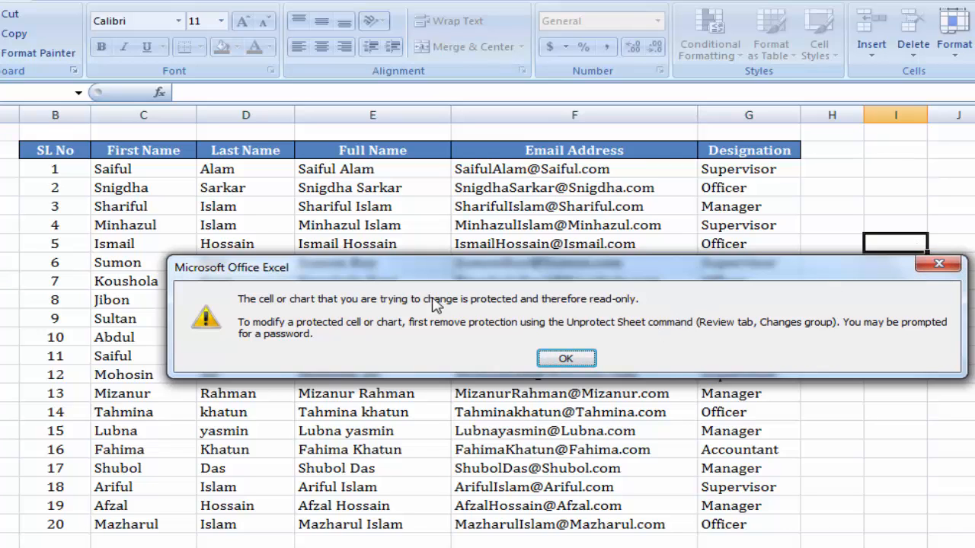
pyautogui.click(937, 265)
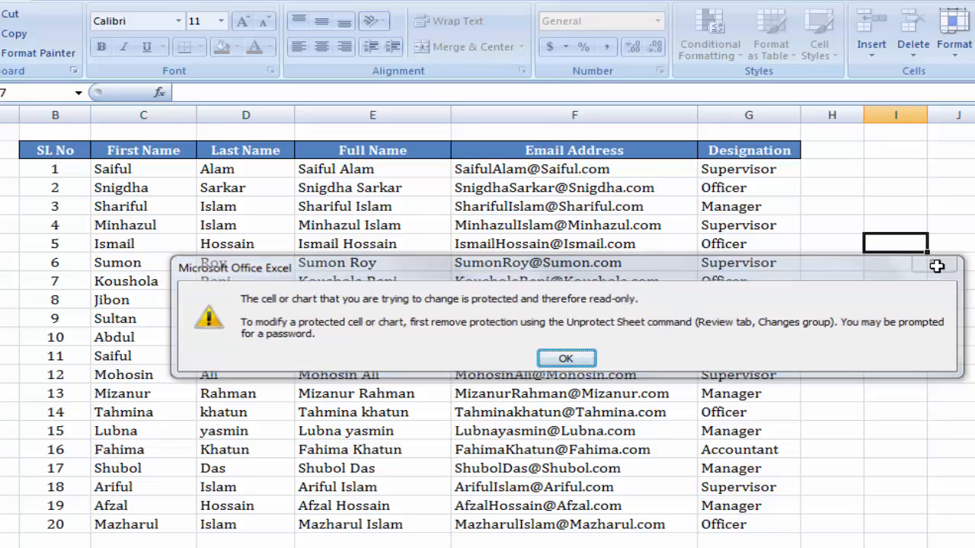
pyautogui.click(913, 390)
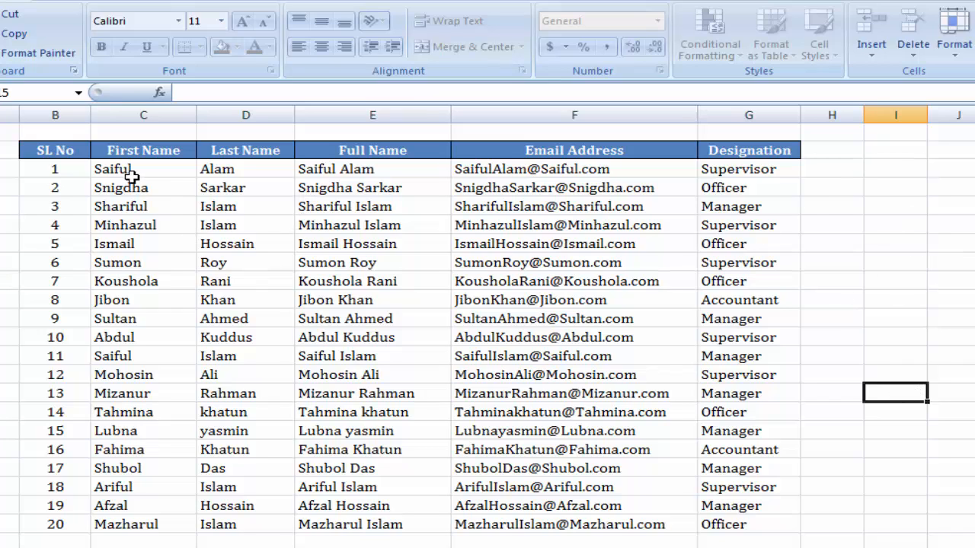
pyautogui.moveTo(126, 173); pyautogui.dragTo(229, 524)
pyautogui.moveTo(761, 169); pyautogui.dragTo(753, 521)
pyautogui.click(147, 170)
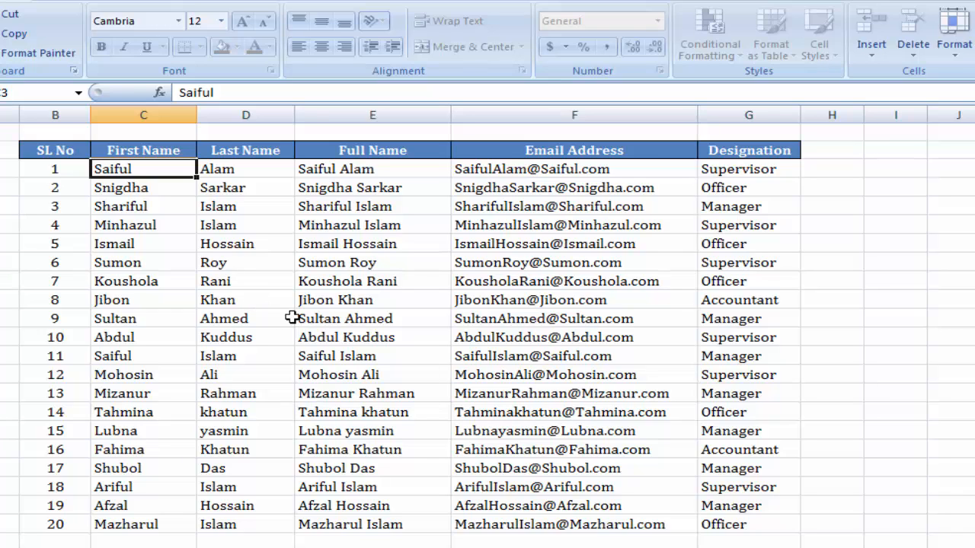
pyautogui.click(348, 244)
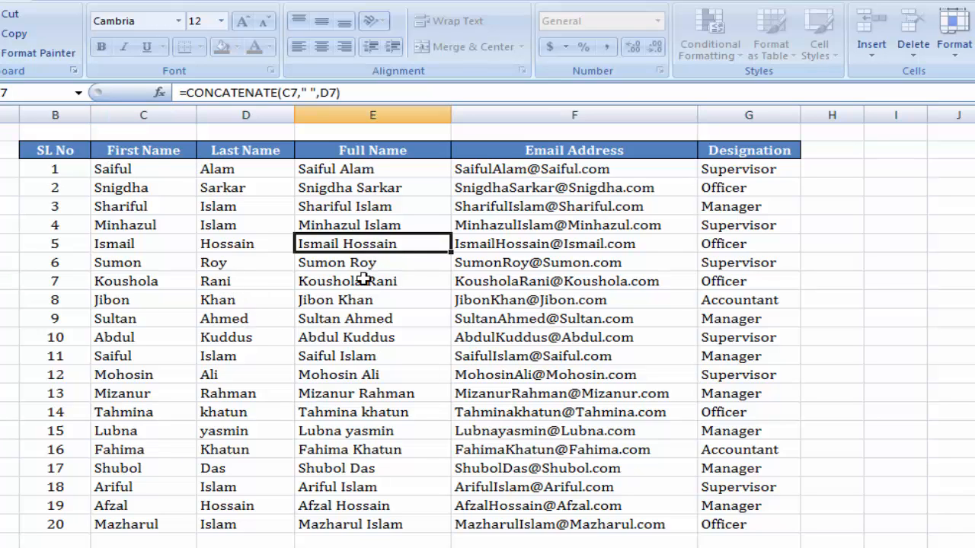
pyautogui.click(508, 212)
pyautogui.click(342, 297)
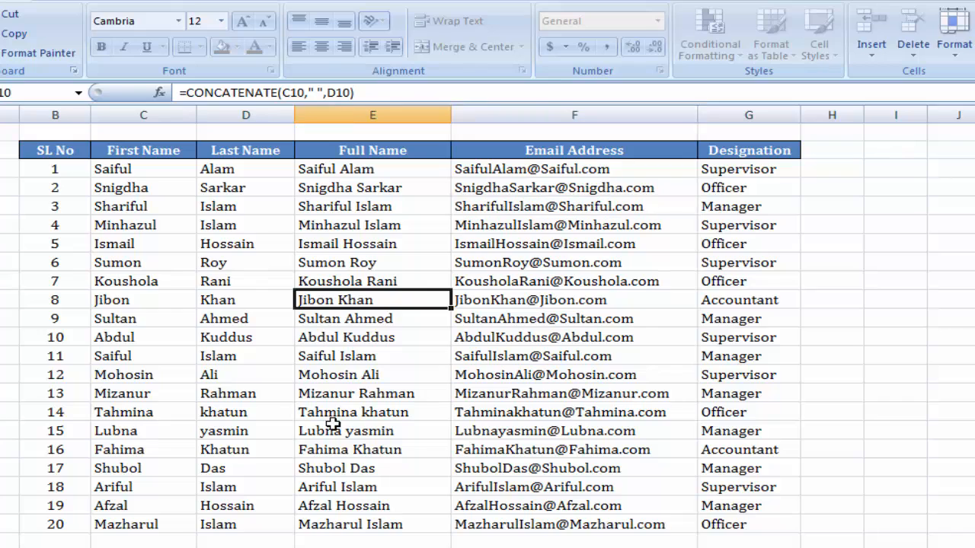
pyautogui.click(332, 424)
pyautogui.click(375, 257)
pyautogui.click(524, 221)
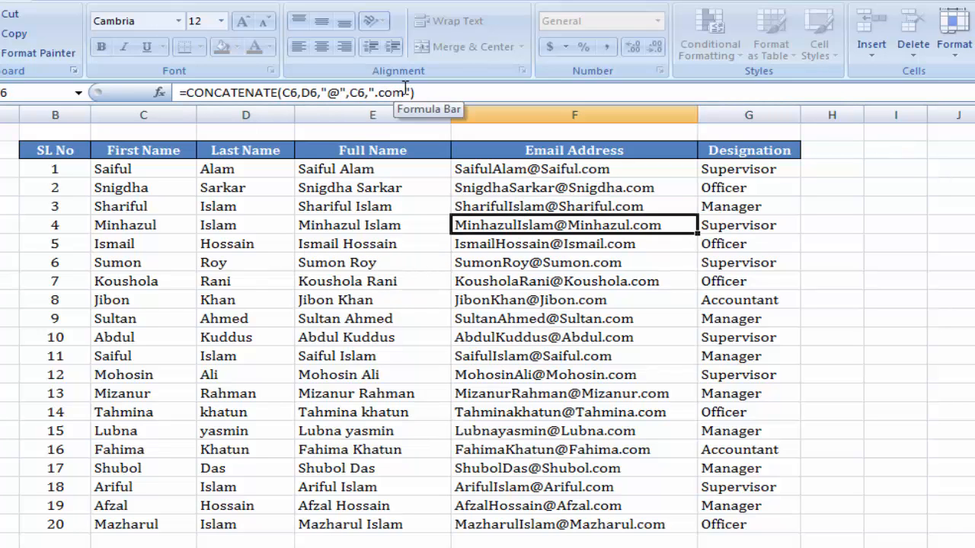
pyautogui.click(525, 259)
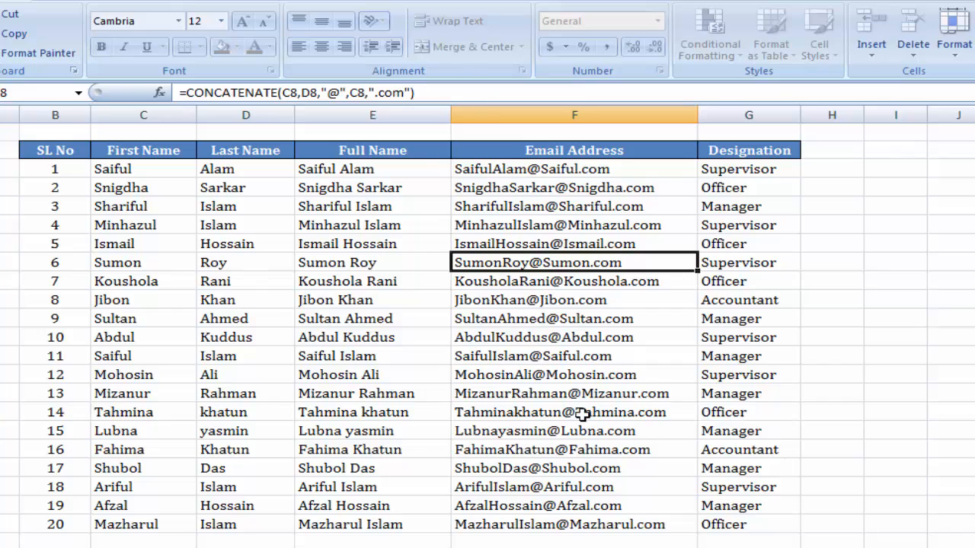
pyautogui.click(526, 374)
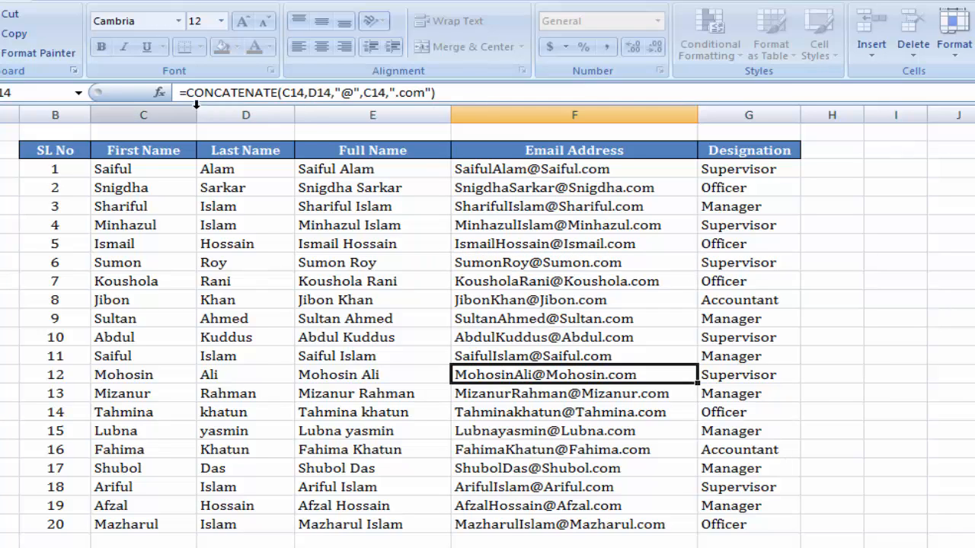
pyautogui.click(609, 206)
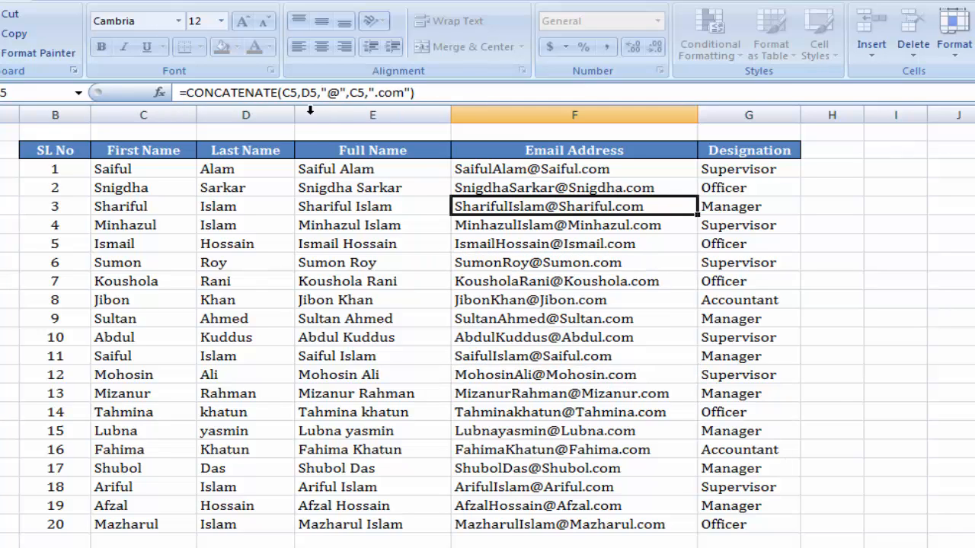
pyautogui.click(587, 267)
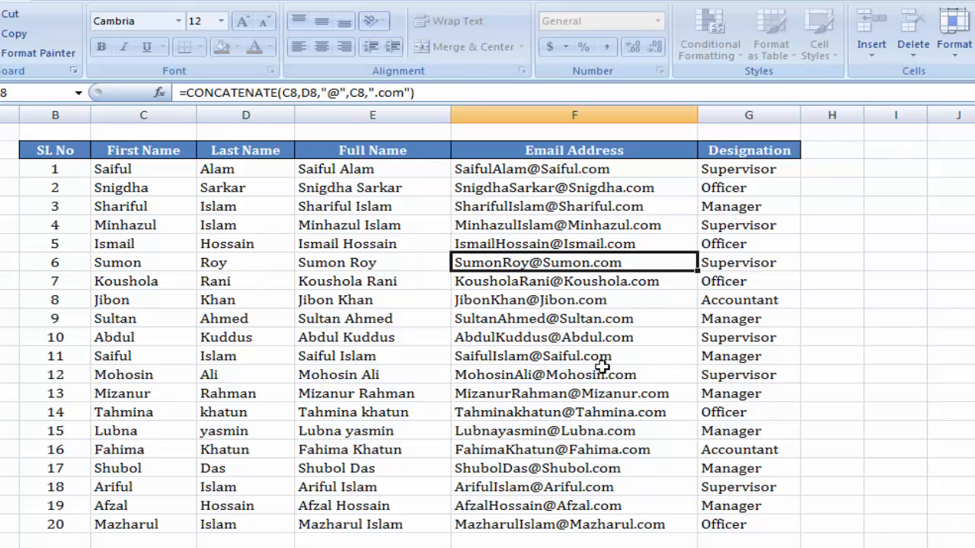
# Unprotect the sheet by entering its password
pyautogui.click(163, 247)
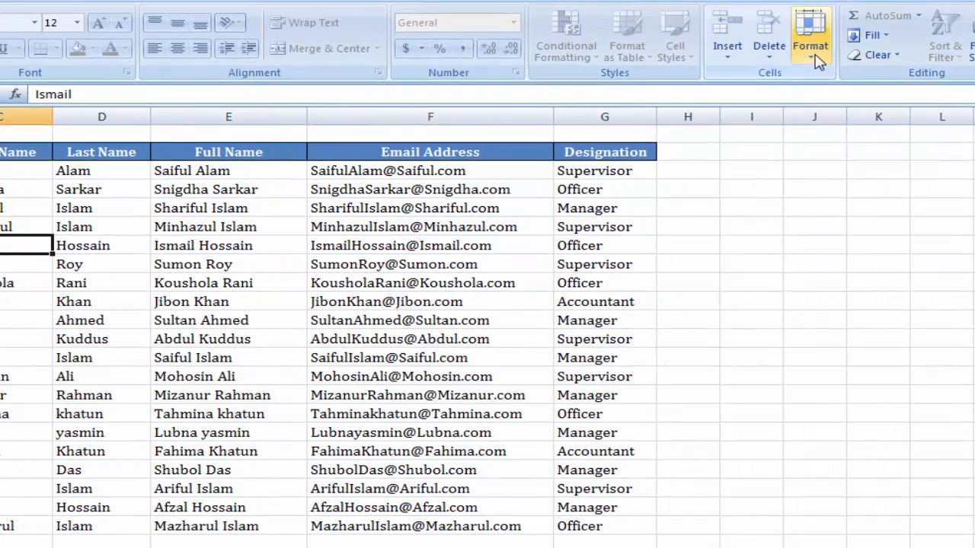
pyautogui.click(812, 53)
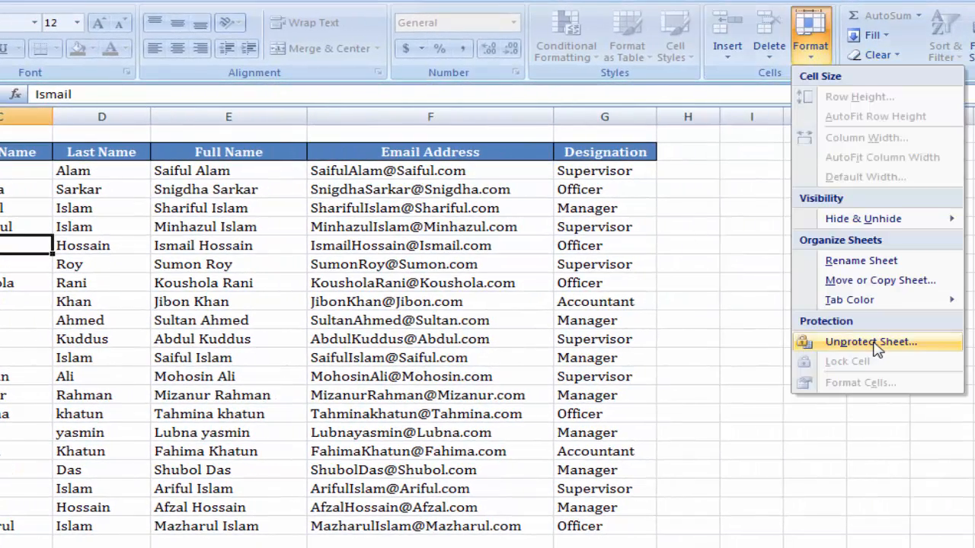
pyautogui.click(814, 345)
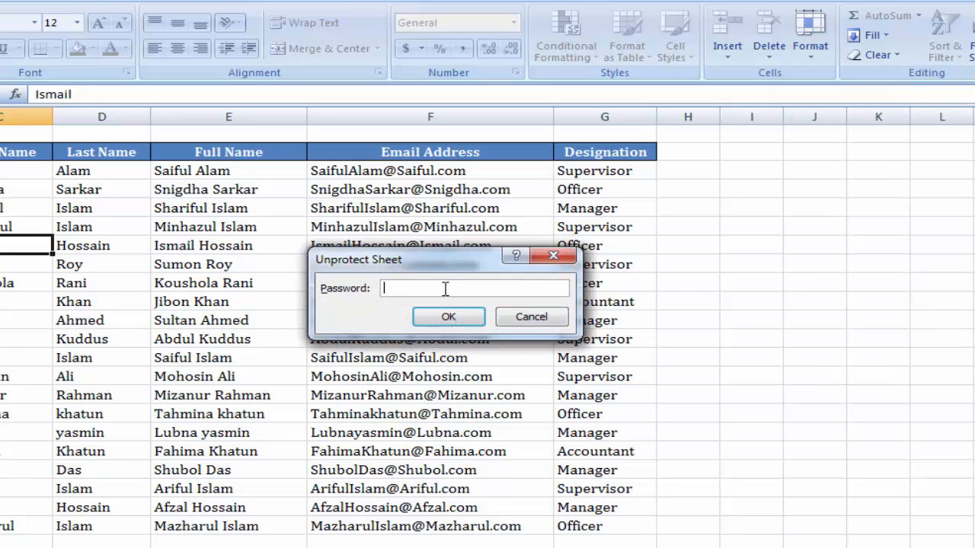
pyautogui.write('•••••')
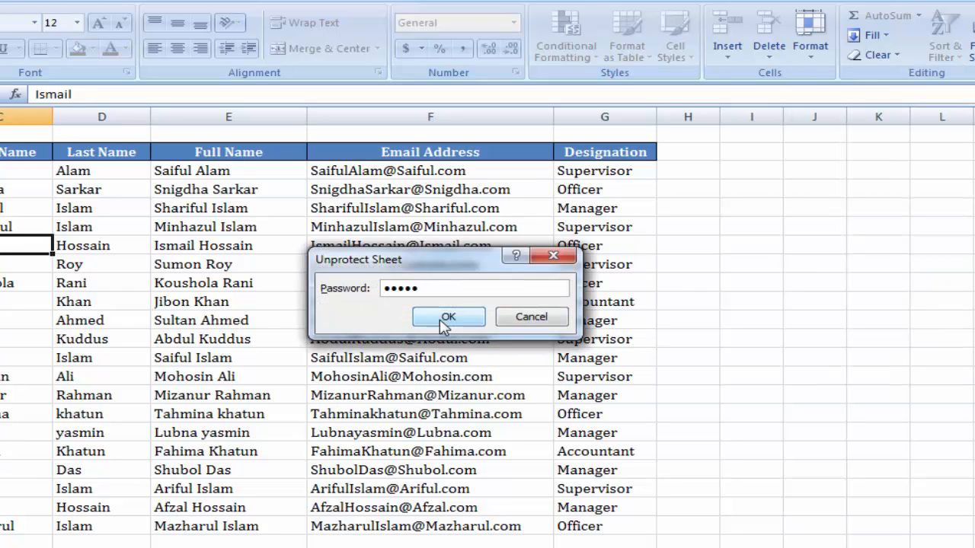
pyautogui.click(443, 320)
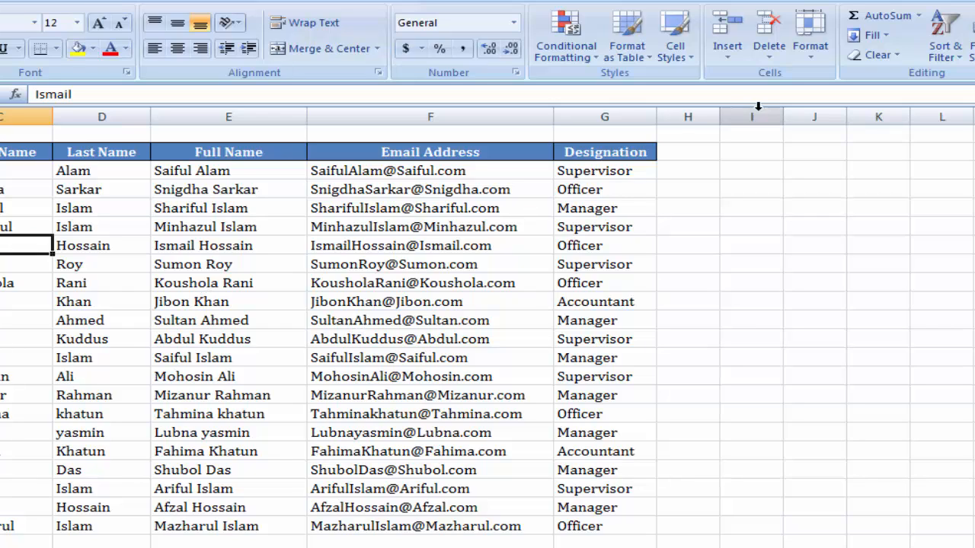
pyautogui.click(811, 64)
# Re-protect the sheet with Select locked cells unticked, entering and confirming the password
pyautogui.click(880, 343)
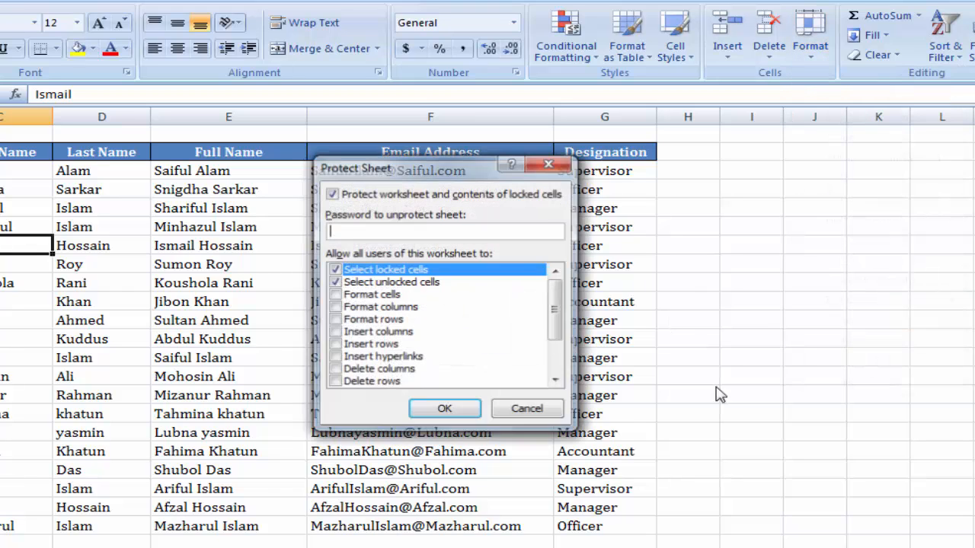
pyautogui.moveTo(431, 172); pyautogui.dragTo(408, 155)
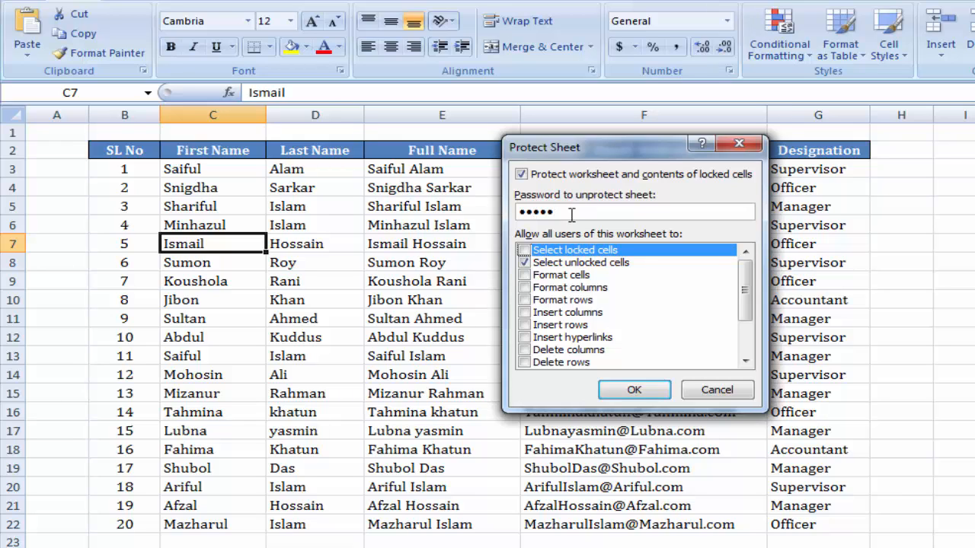
pyautogui.press('Return')
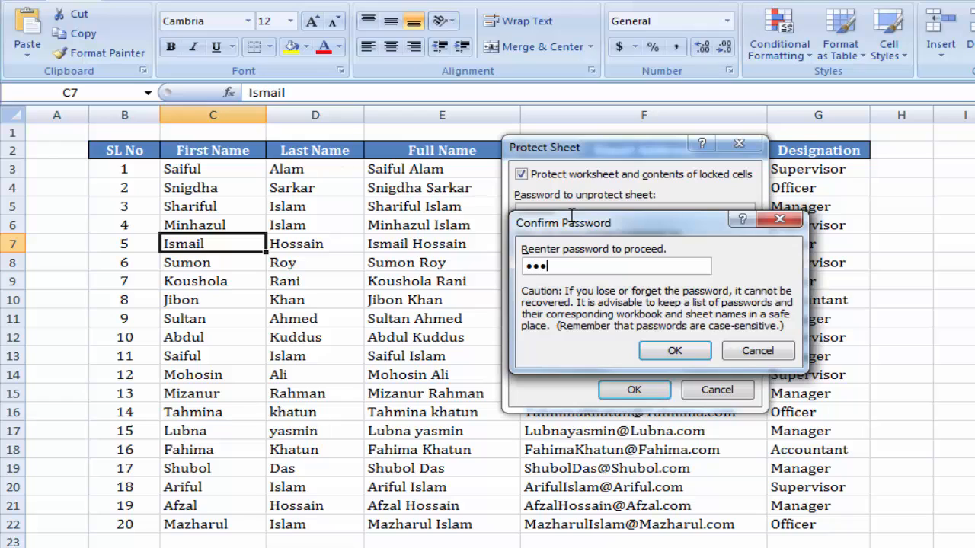
pyautogui.click(682, 351)
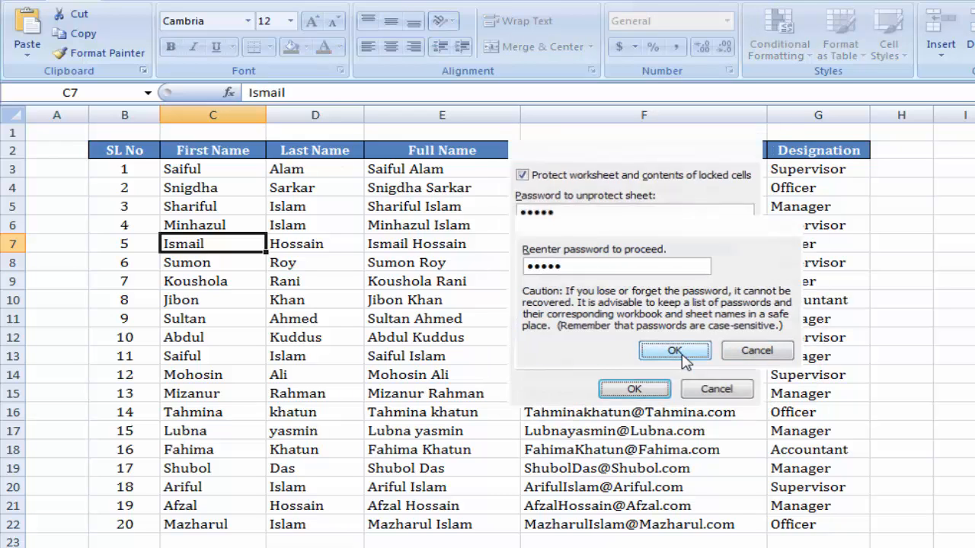
pyautogui.click(220, 176)
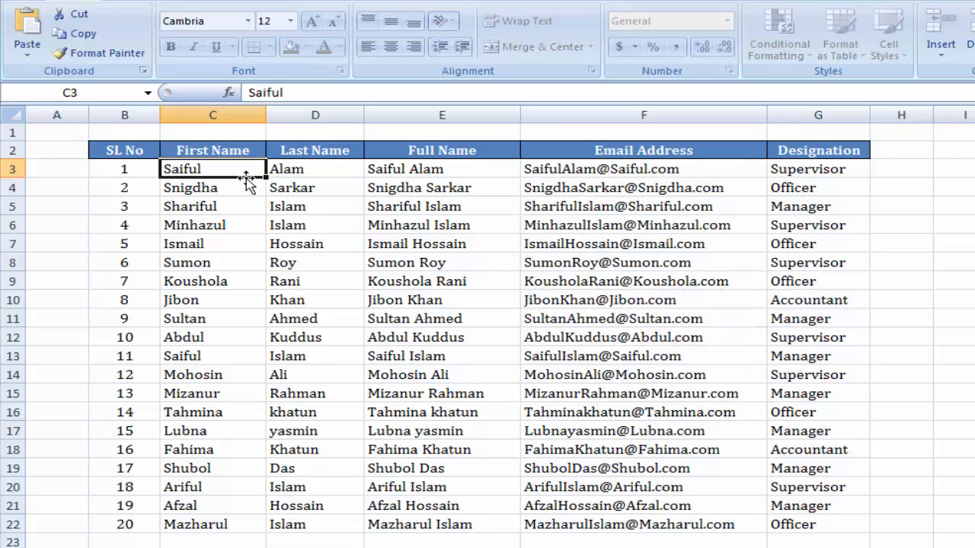
pyautogui.click(305, 176)
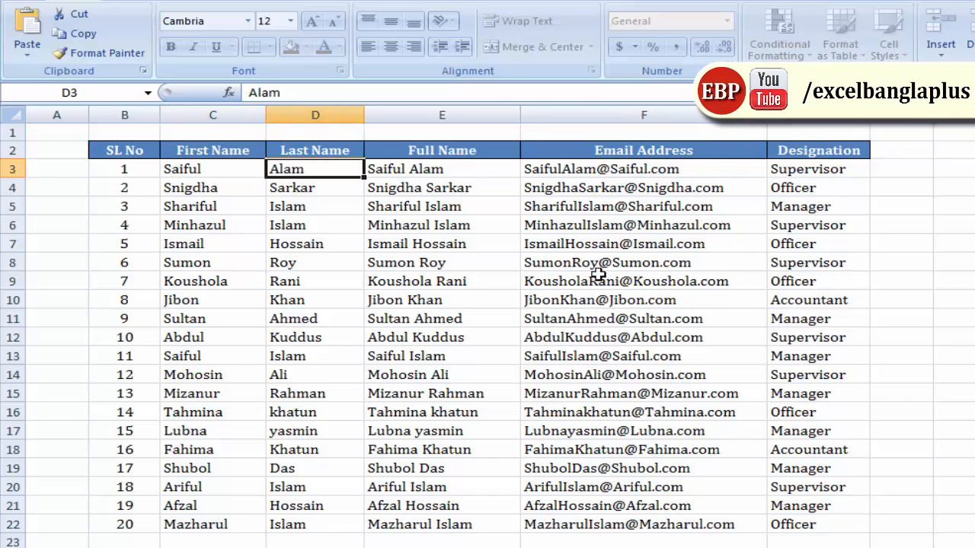
pyautogui.click(820, 170)
pyautogui.click(219, 181)
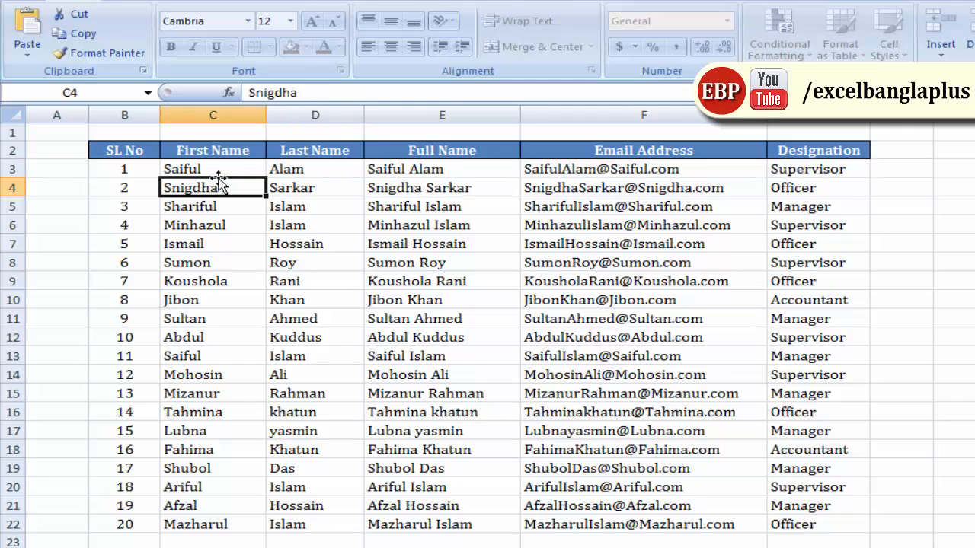
pyautogui.click(237, 172)
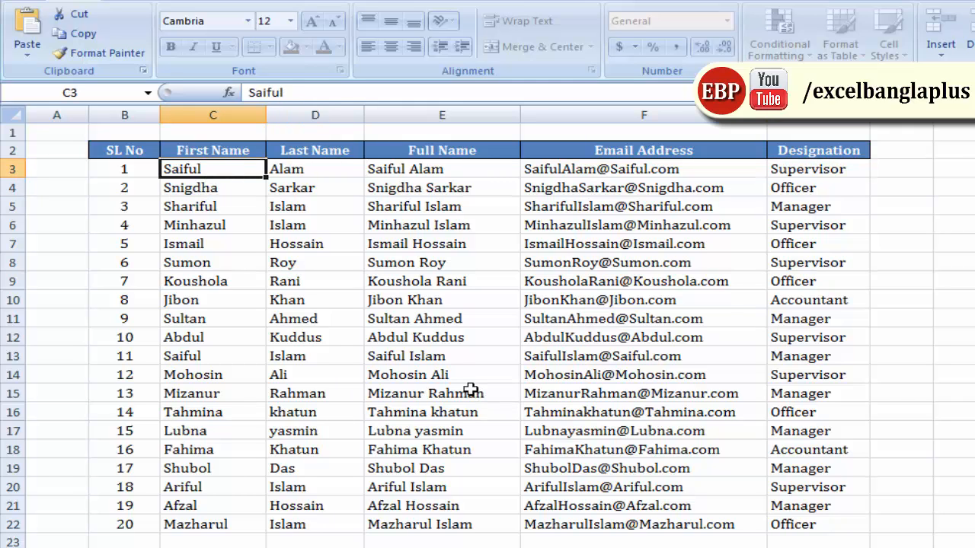
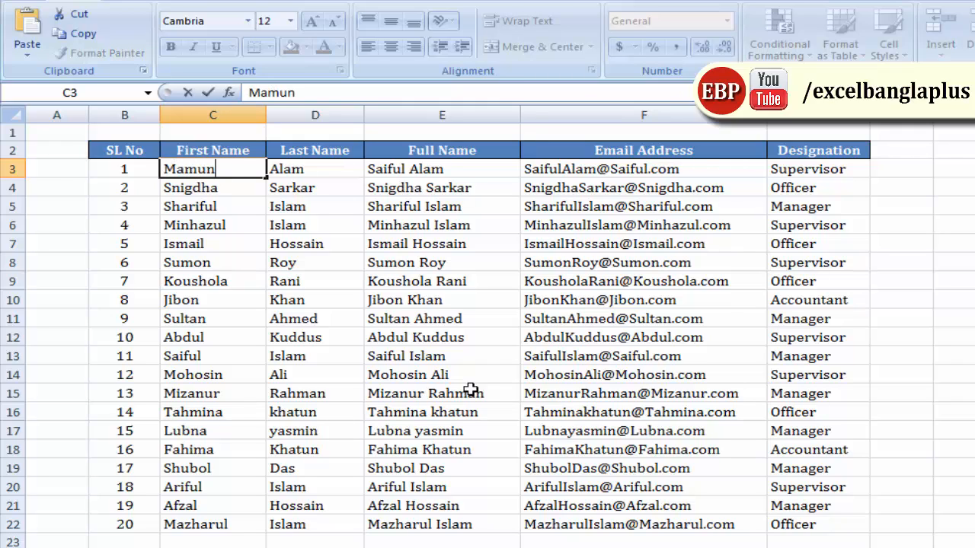
pyautogui.press('Tab')
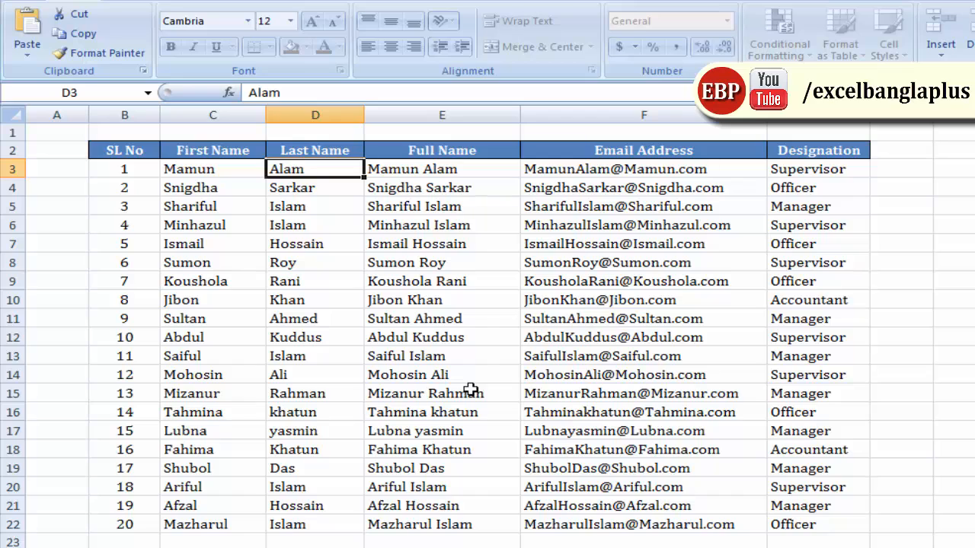
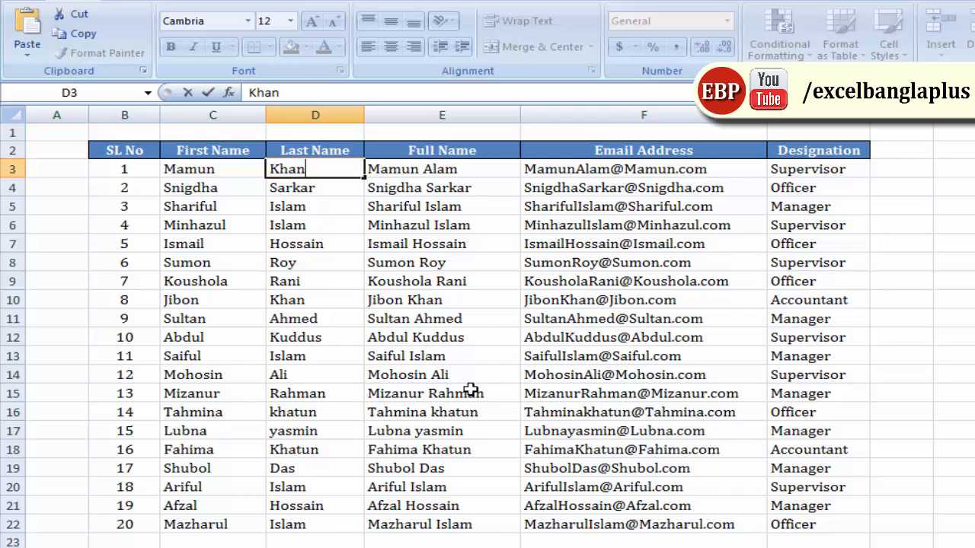
pyautogui.press('Tab')
pyautogui.press('Tab')
pyautogui.press('Tab')
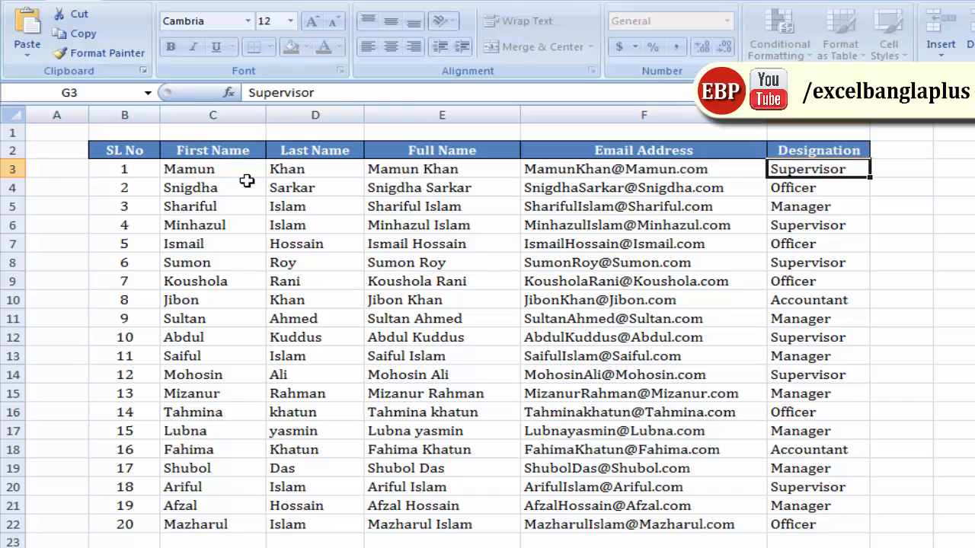
pyautogui.click(219, 170)
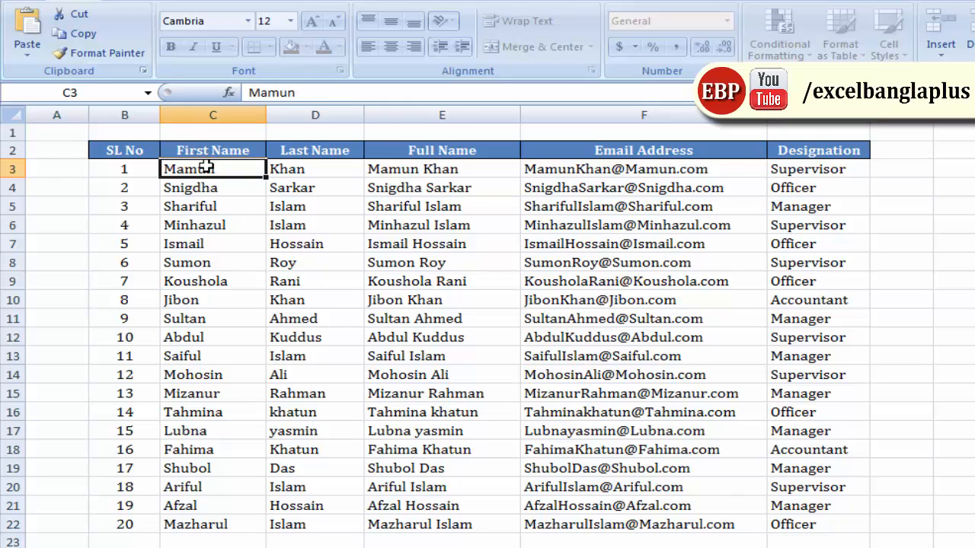
pyautogui.press('Right')
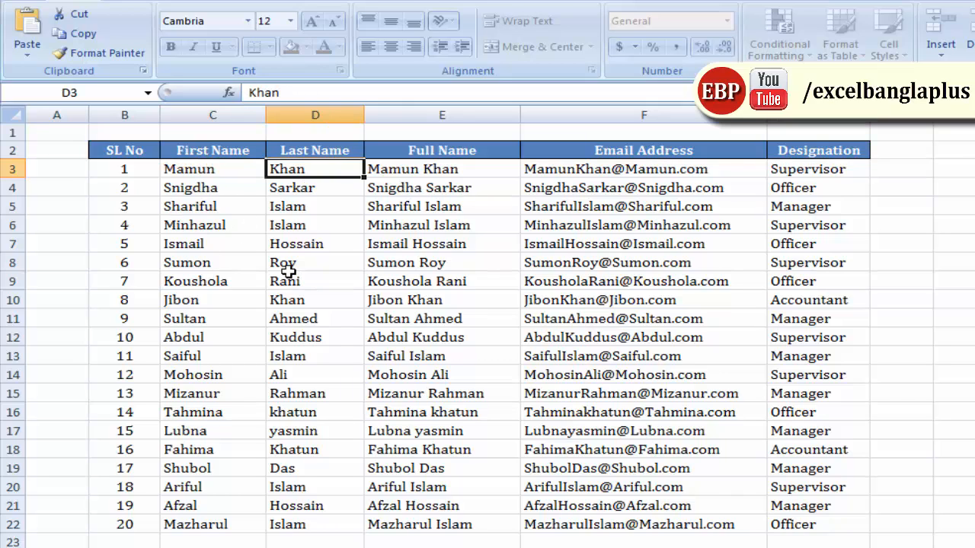
pyautogui.press('Right')
pyautogui.press('Right')
pyautogui.press('Right')
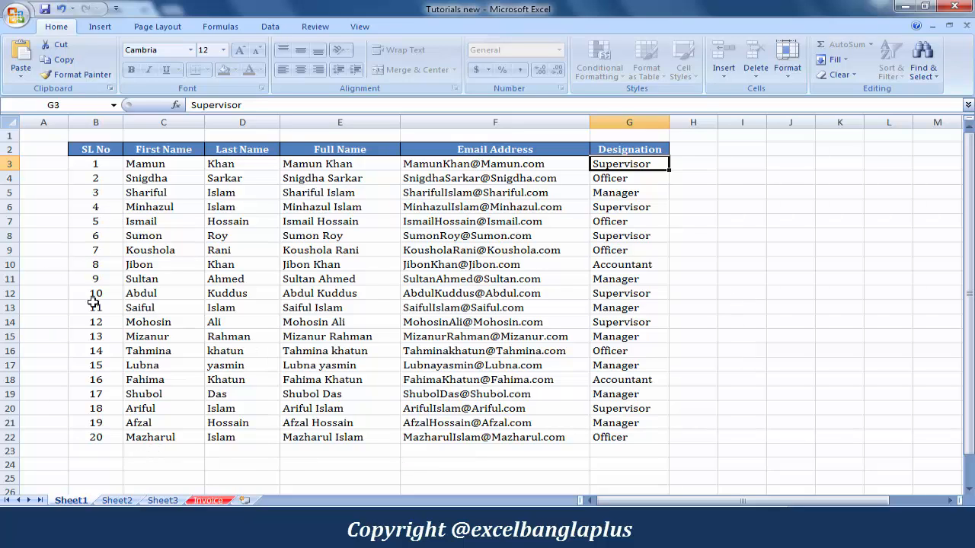
pyautogui.click(635, 277)
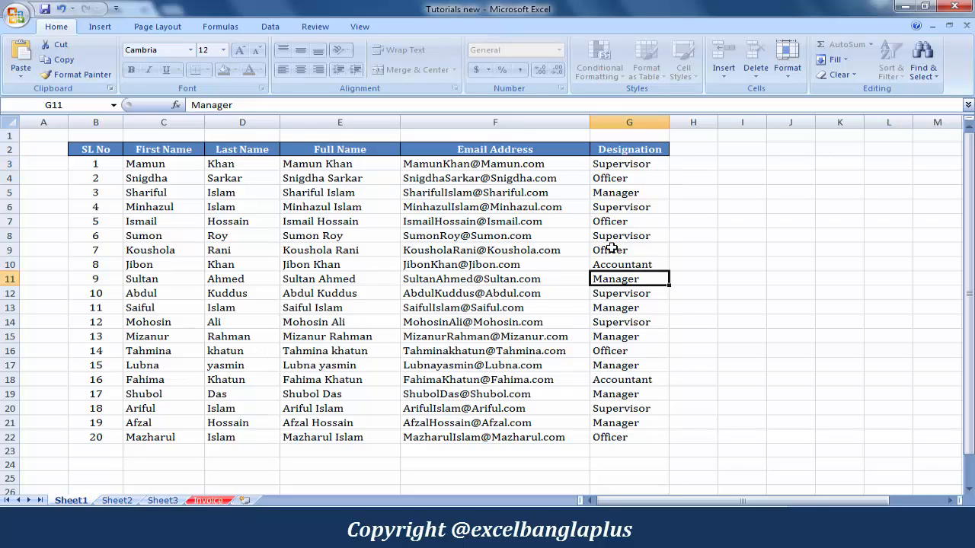
pyautogui.moveTo(624, 164); pyautogui.dragTo(629, 425)
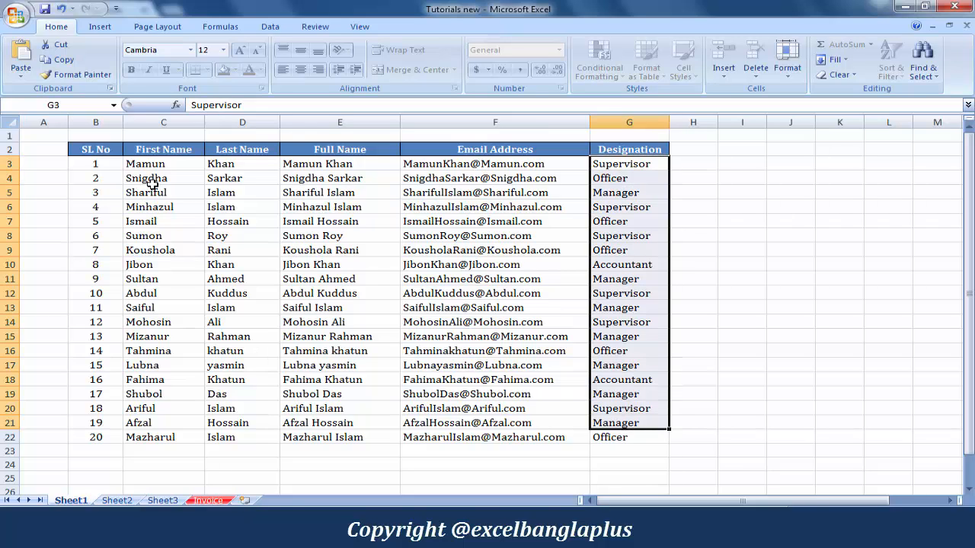
pyautogui.moveTo(153, 170); pyautogui.dragTo(175, 436)
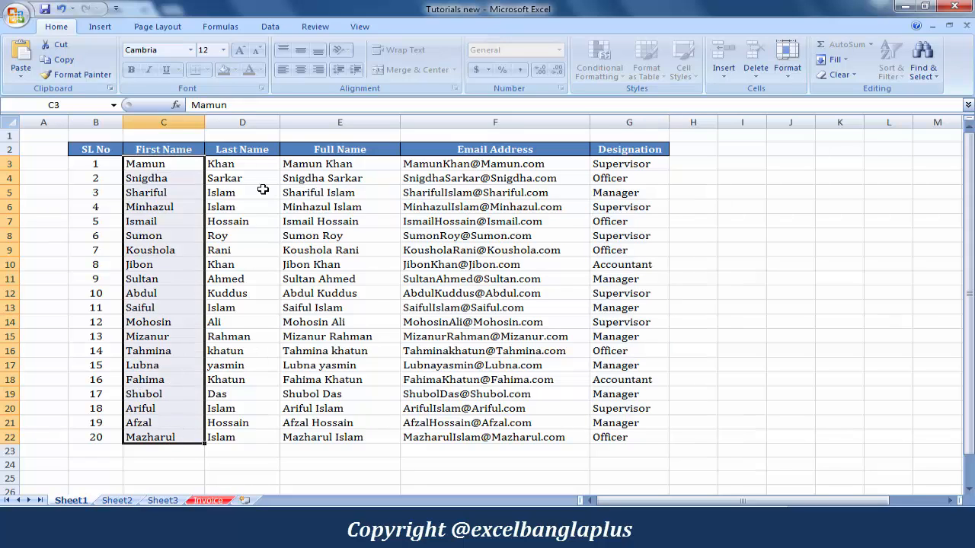
pyautogui.moveTo(245, 164); pyautogui.dragTo(243, 443)
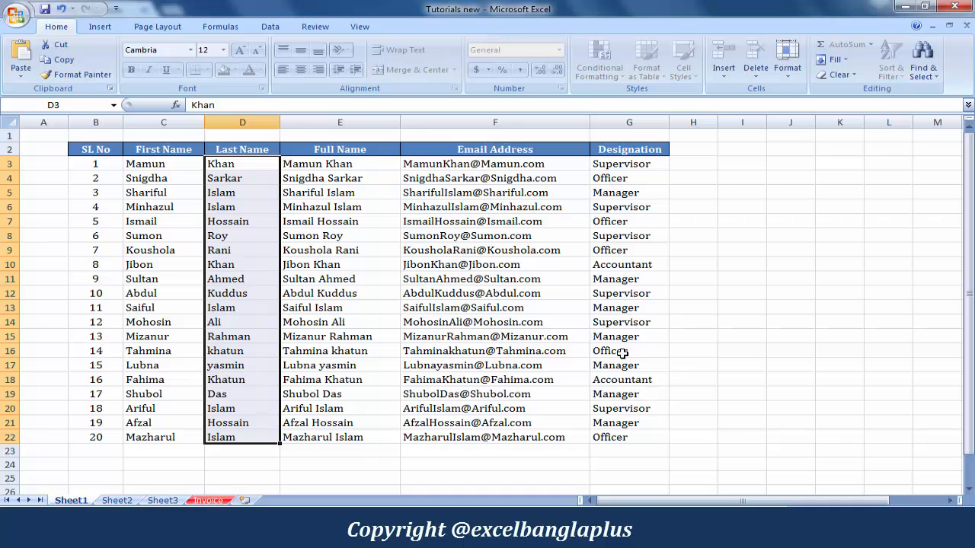
pyautogui.click(625, 264)
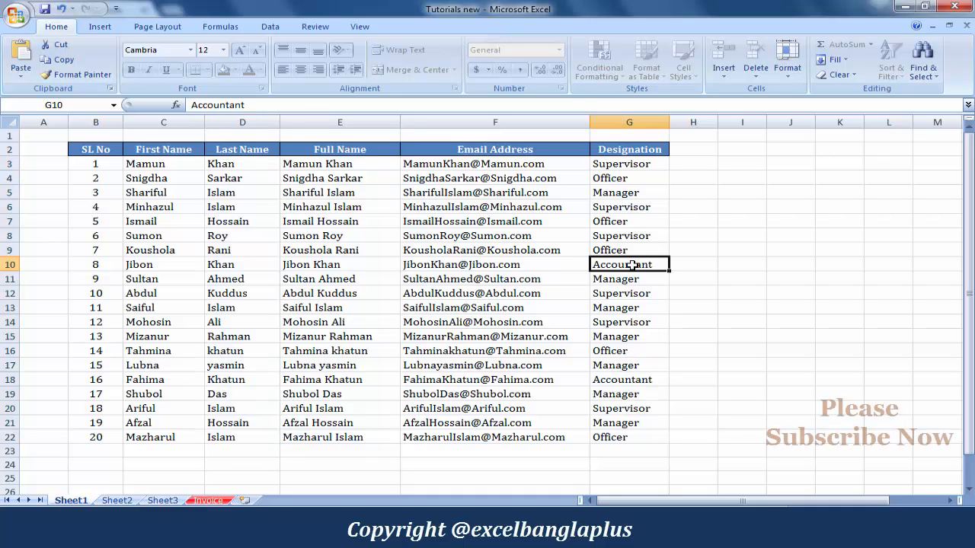
pyautogui.click(168, 221)
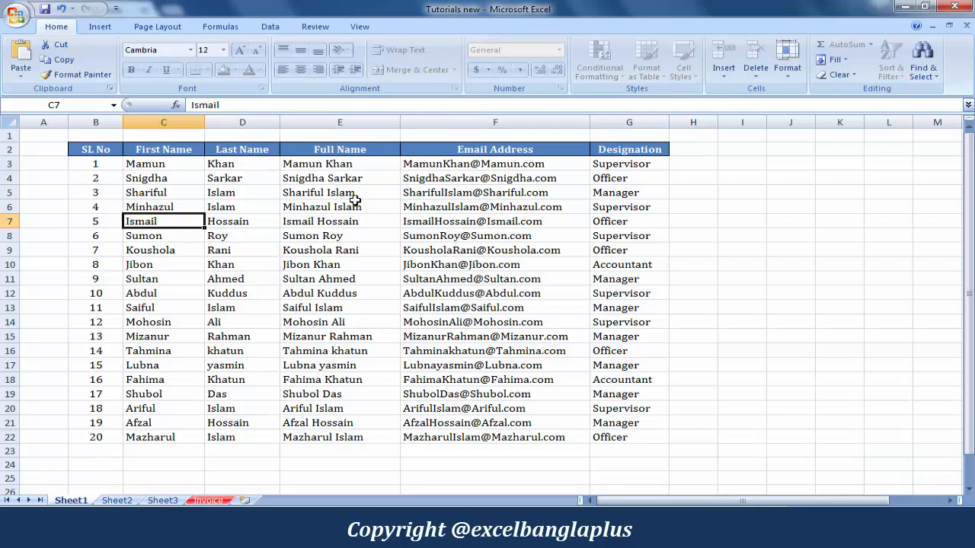
pyautogui.press('F2')
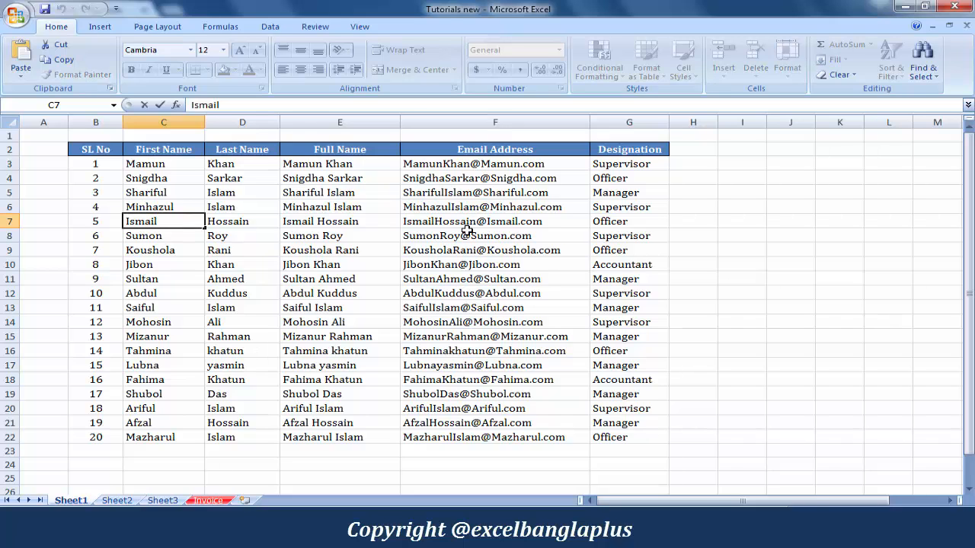
pyautogui.press('Escape')
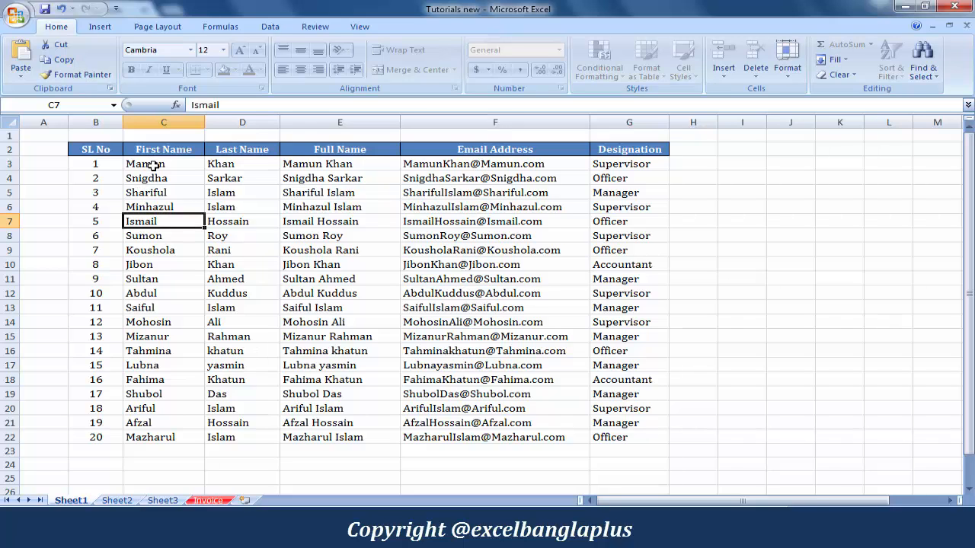
pyautogui.moveTo(152, 164); pyautogui.dragTo(249, 437)
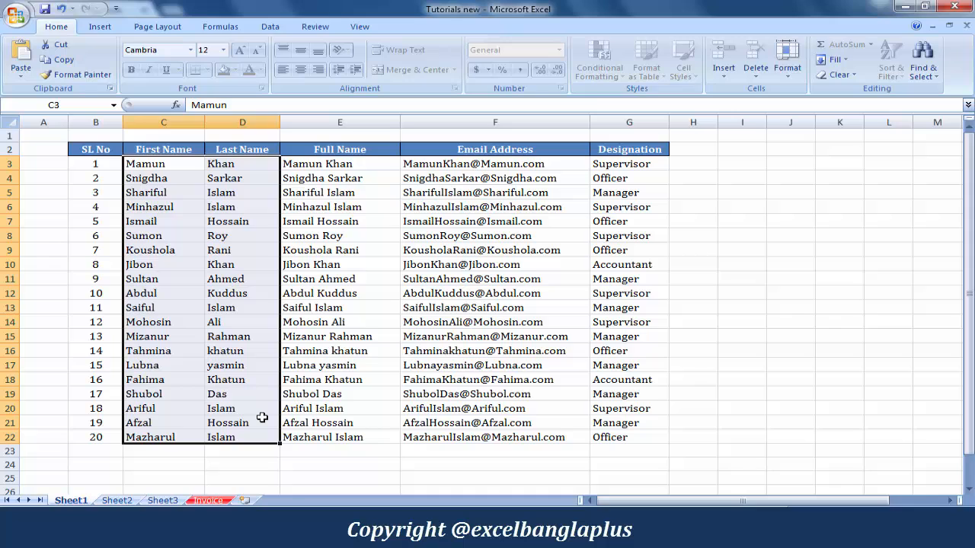
pyautogui.click(646, 236)
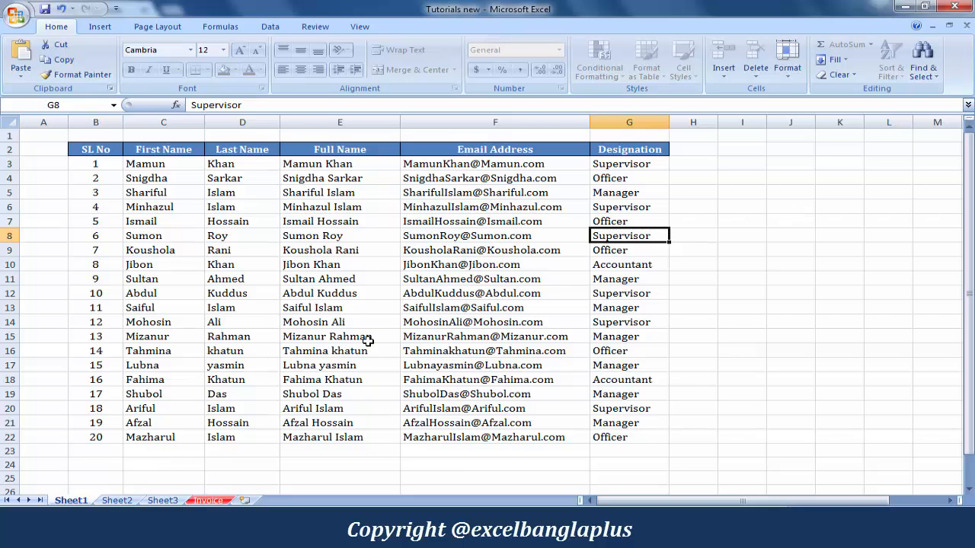
pyautogui.click(155, 285)
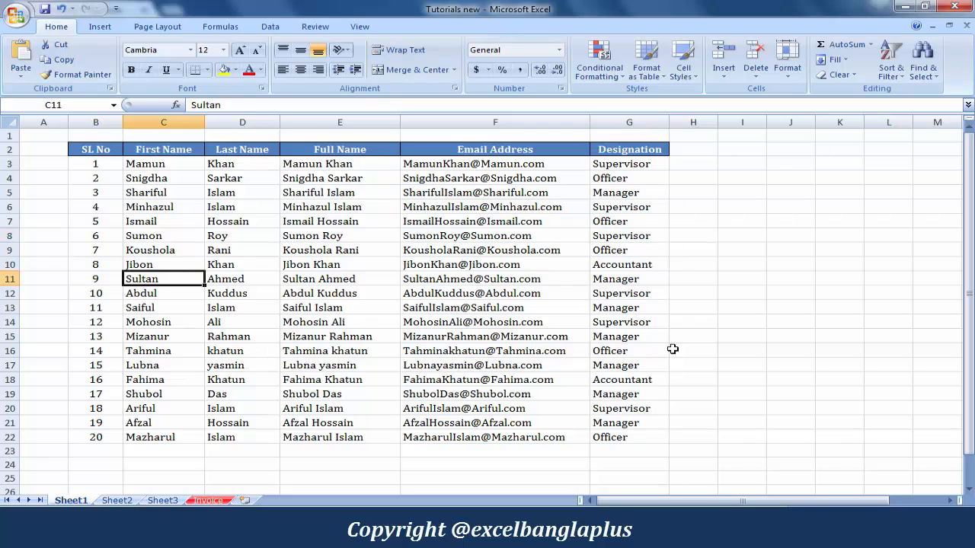
pyautogui.click(707, 264)
pyautogui.click(696, 319)
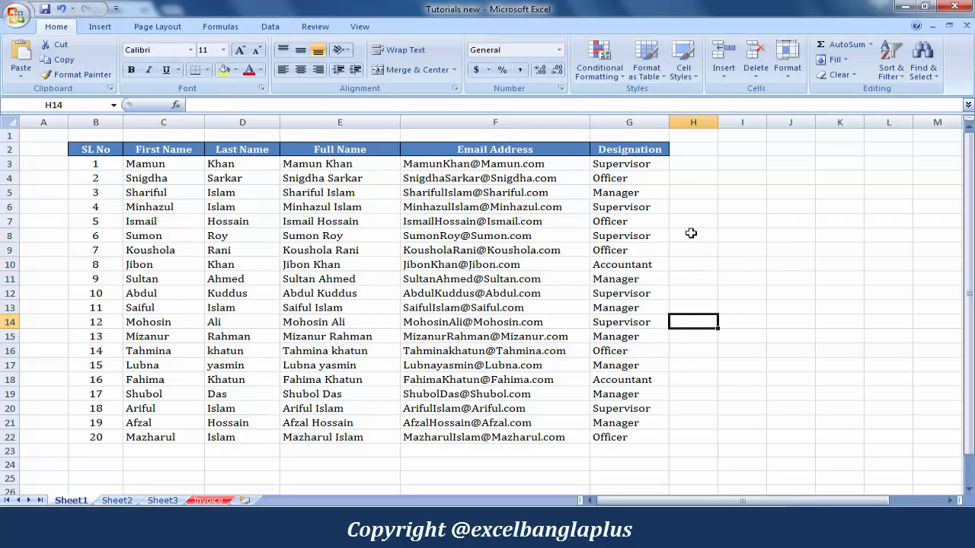
pyautogui.click(690, 235)
pyautogui.click(690, 322)
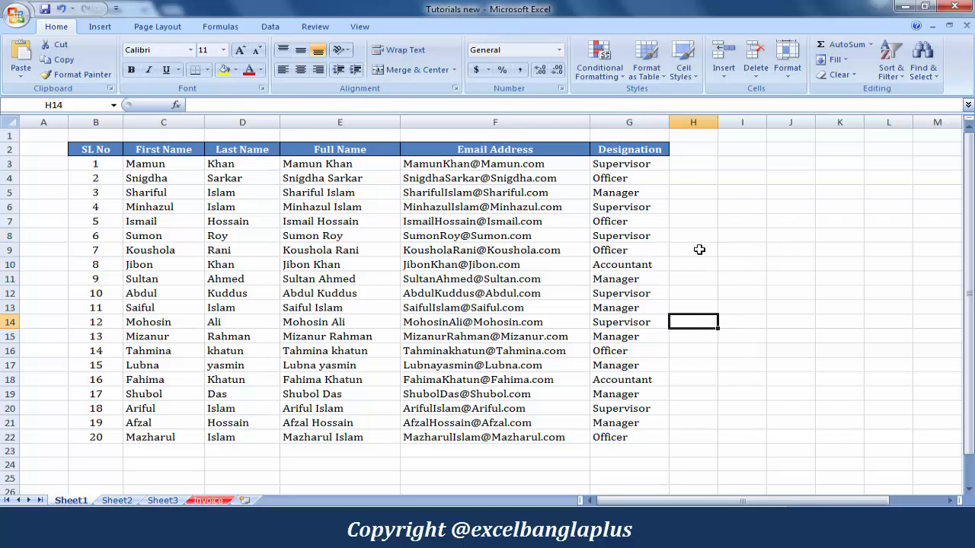
# Show the Protect Sheet and Lock Cell commands in the Format menu
pyautogui.click(792, 70)
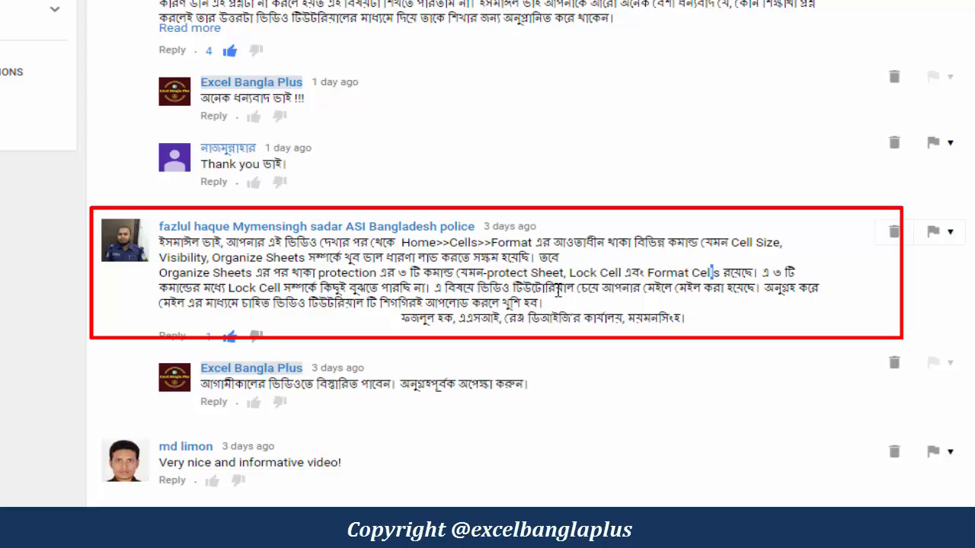
# Highlight and clear parts of the viewer's Lock Cell comment text
pyautogui.moveTo(515, 305); pyautogui.dragTo(557, 306)
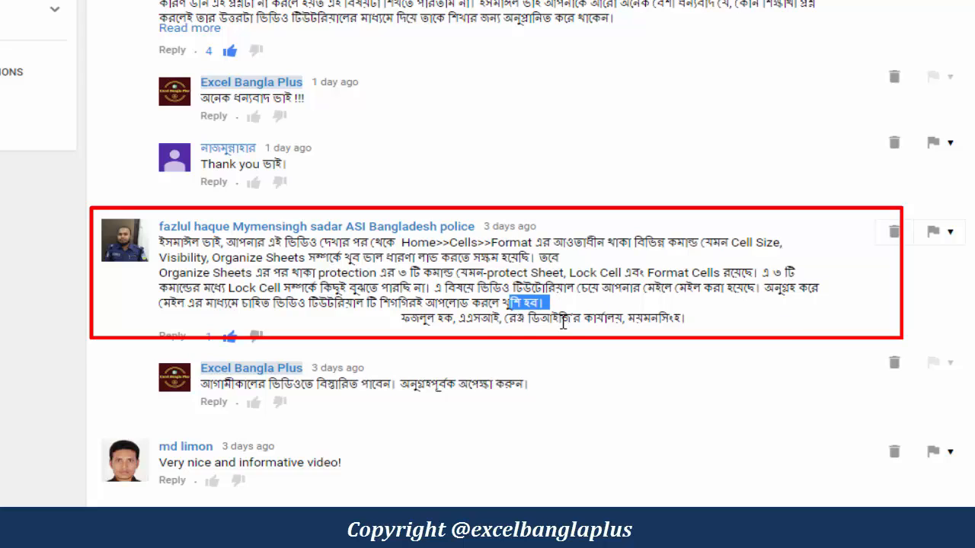
pyautogui.click(464, 335)
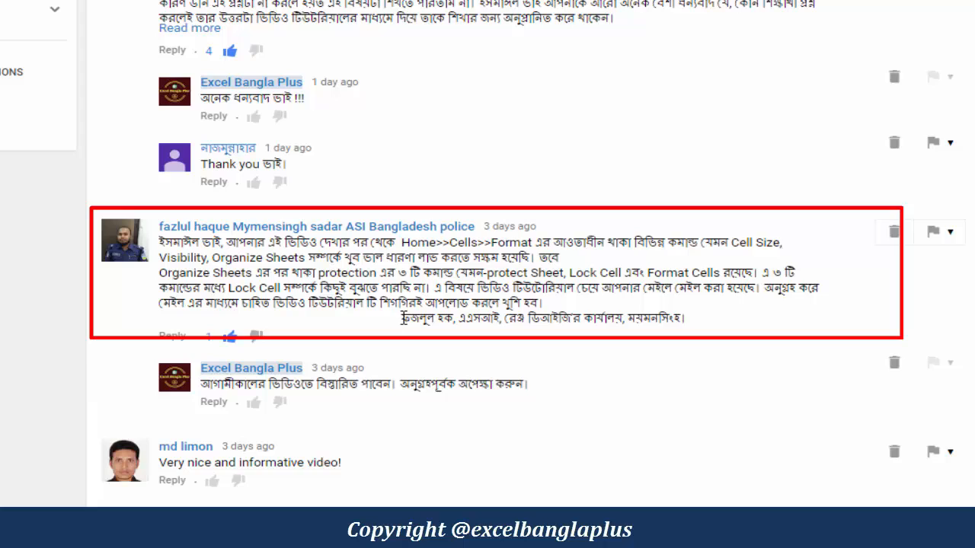
pyautogui.moveTo(403, 318); pyautogui.dragTo(454, 317)
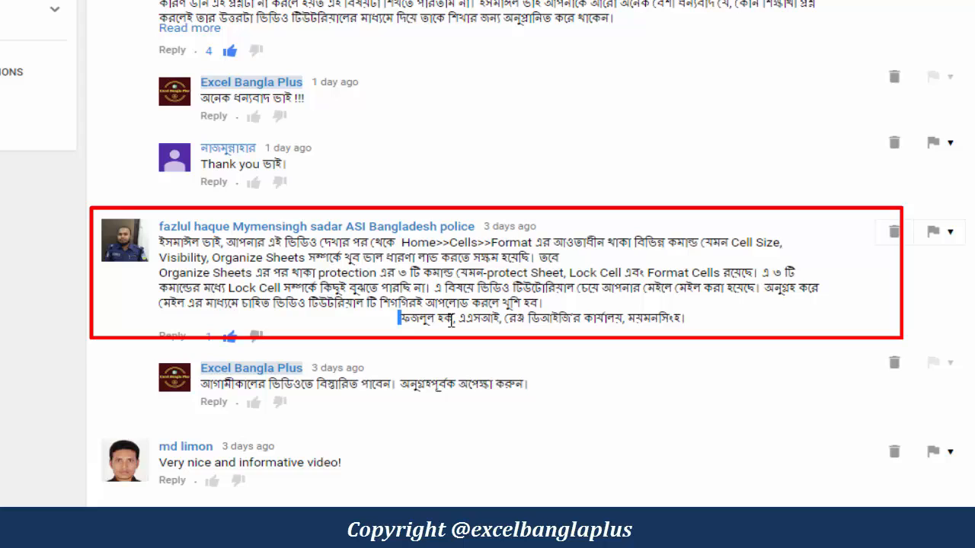
pyautogui.click(633, 333)
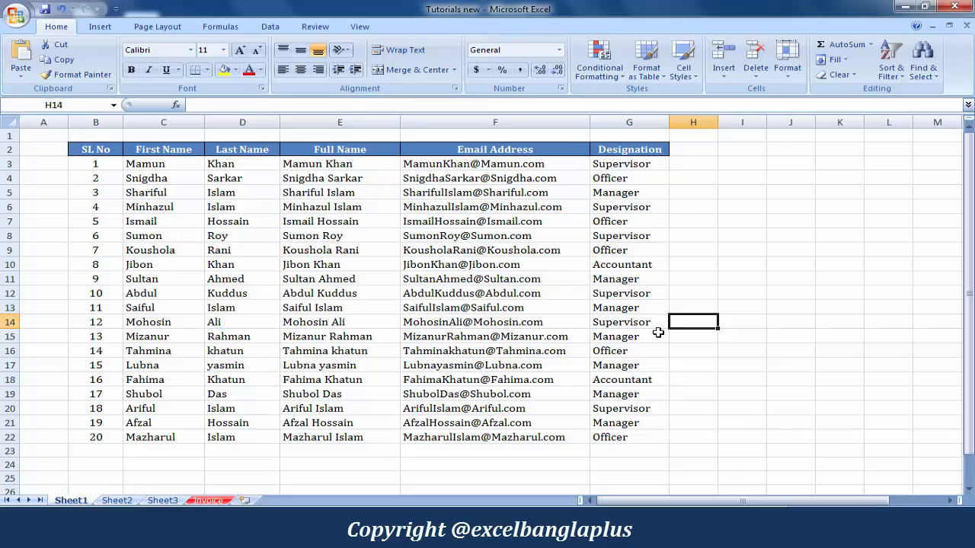
pyautogui.click(683, 435)
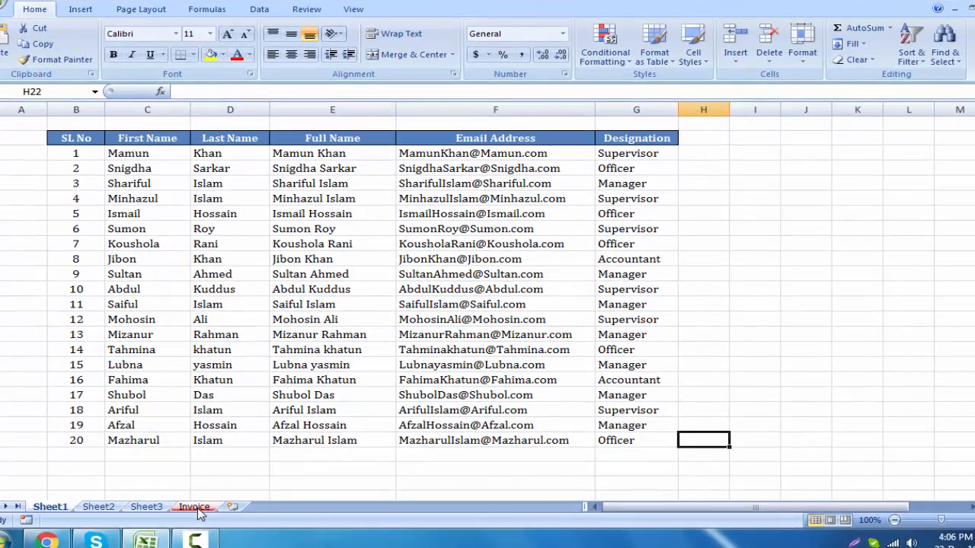
# Switch to the Invoice sheet with the Hossain Multimedia header and Invoice button
pyautogui.click(196, 508)
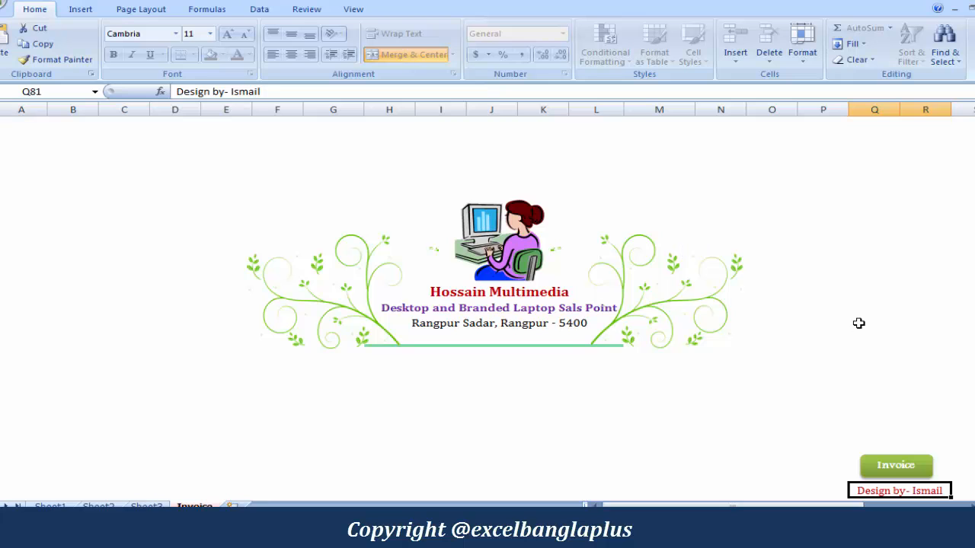
# Open the invoice form and enter the customer's full name and mobile number
pyautogui.click(913, 465)
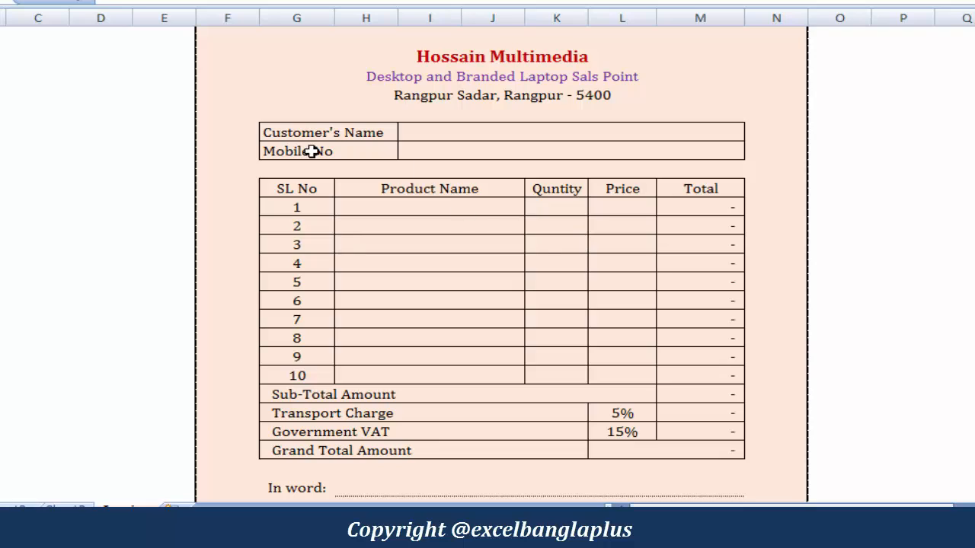
pyautogui.click(533, 136)
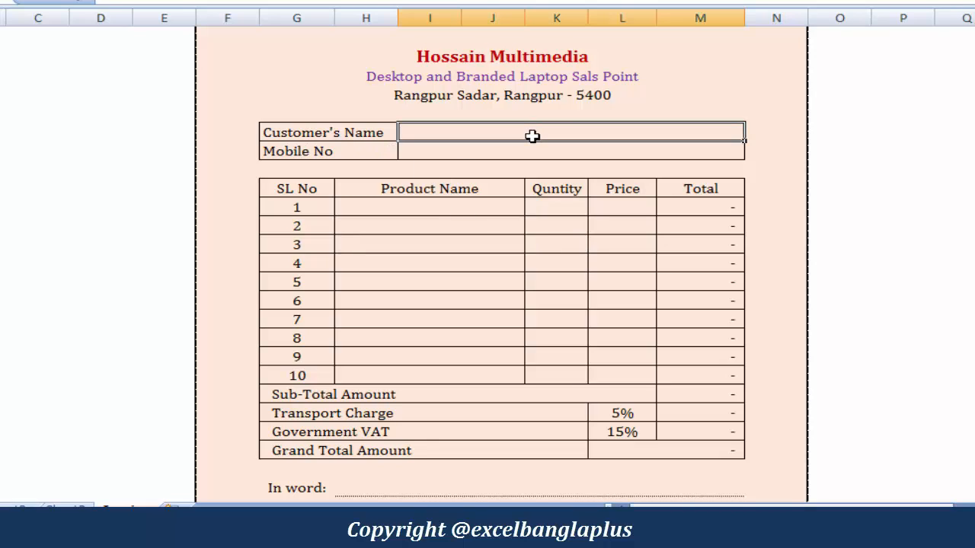
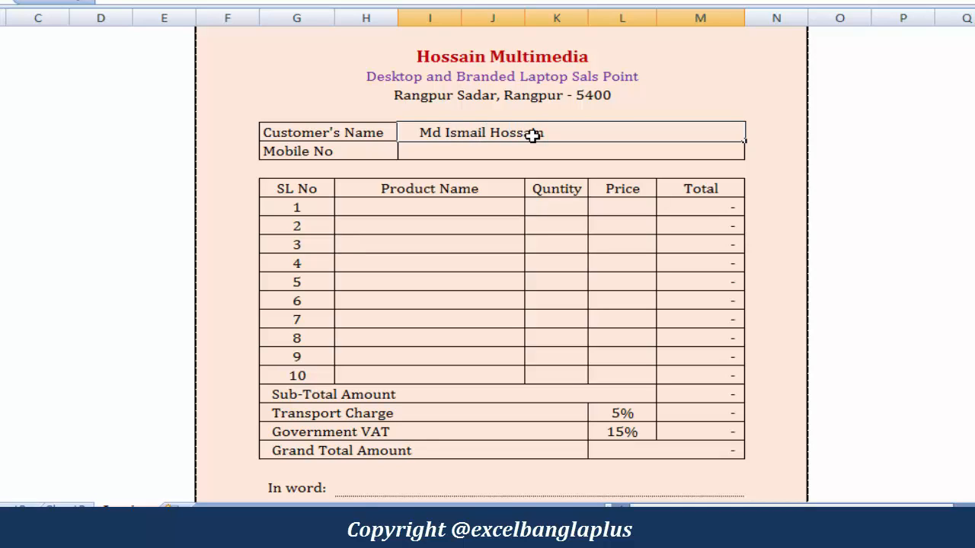
pyautogui.press('Return')
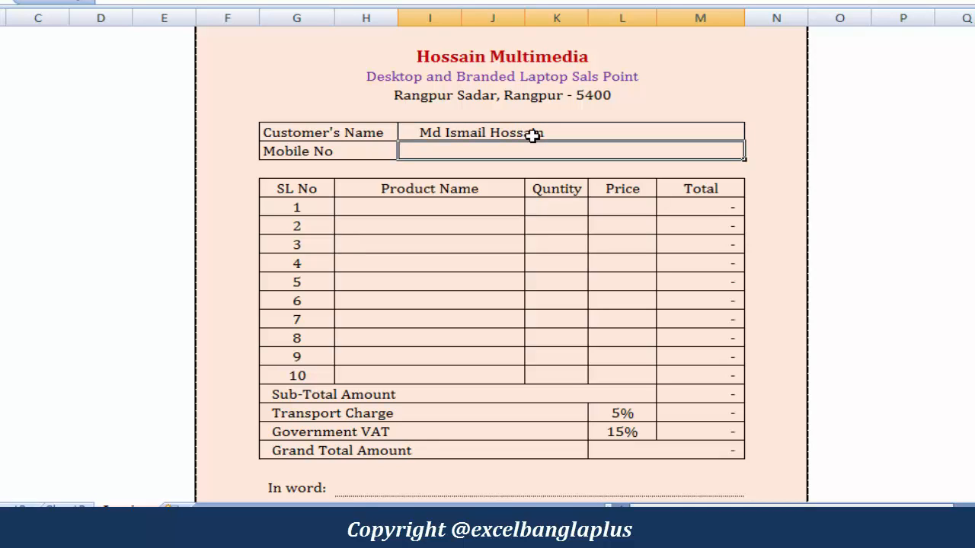
pyautogui.write('01773')
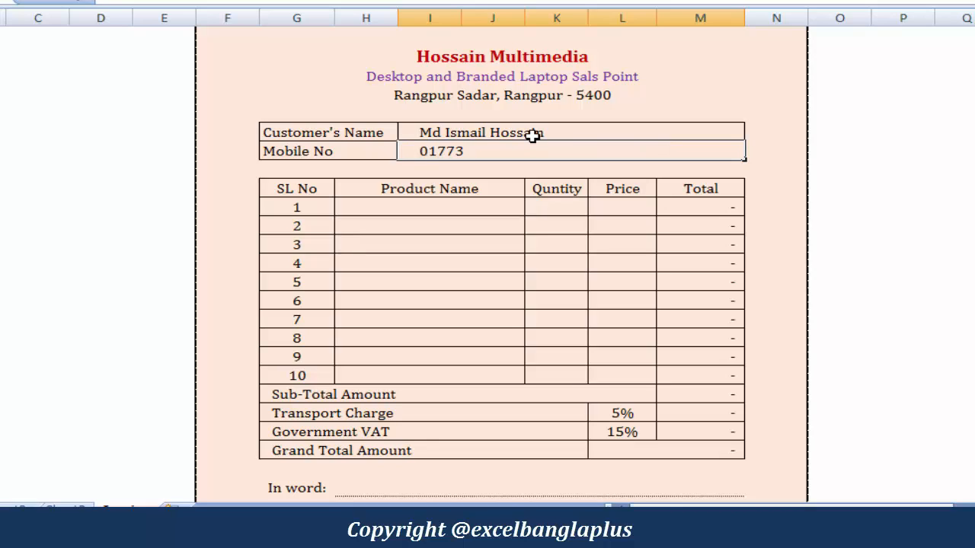
pyautogui.write(' XXXXXXX')
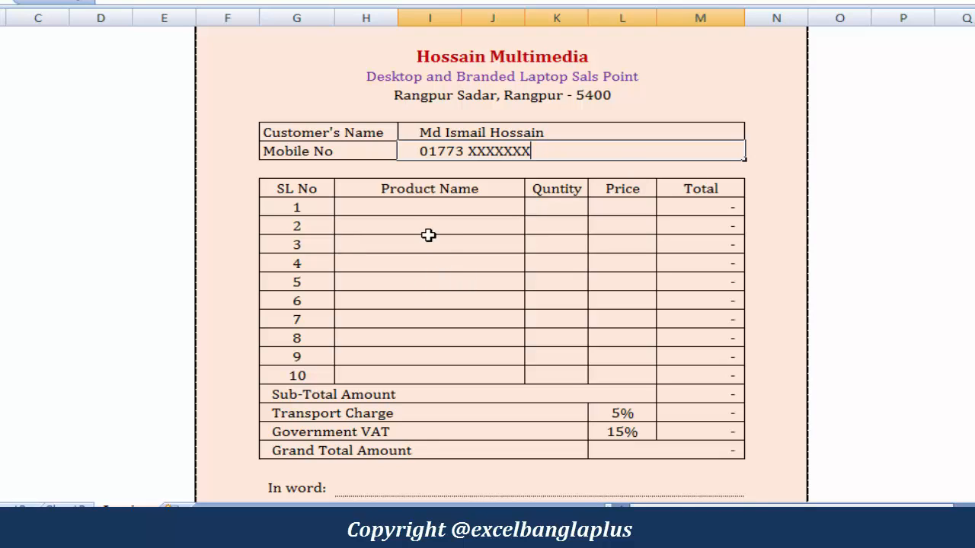
# Pick Acer Laptop Core - i5 in row 1, with quantity 1 and price 28,000
pyautogui.click(477, 211)
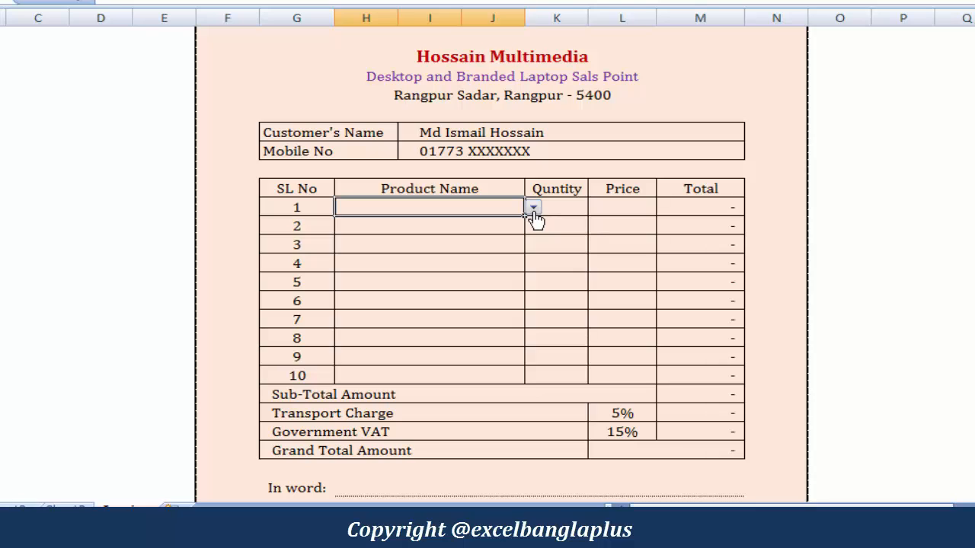
pyautogui.click(534, 211)
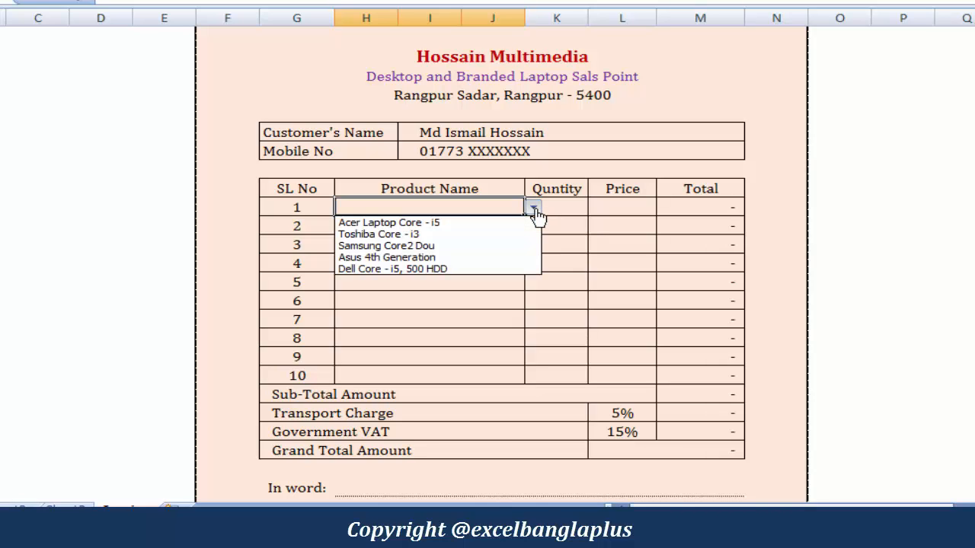
pyautogui.click(429, 226)
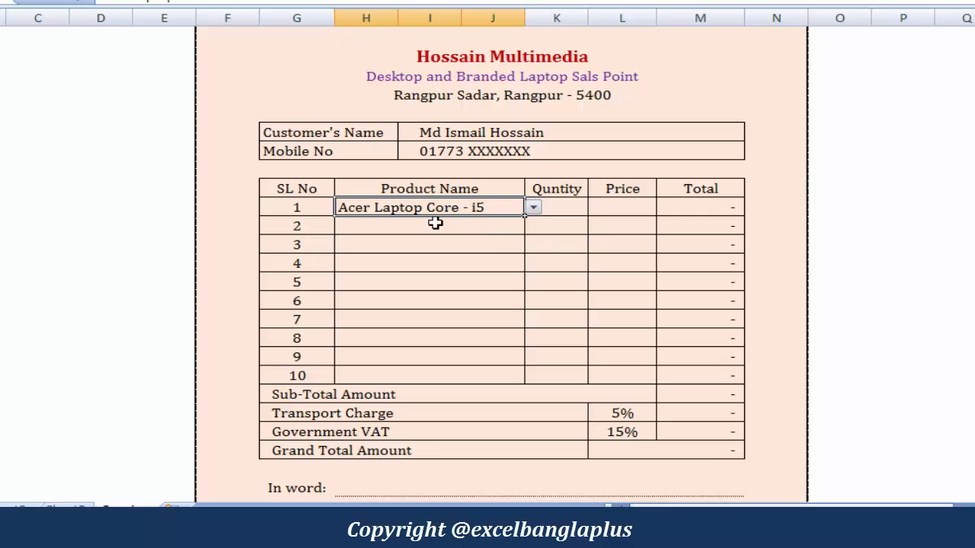
pyautogui.click(563, 212)
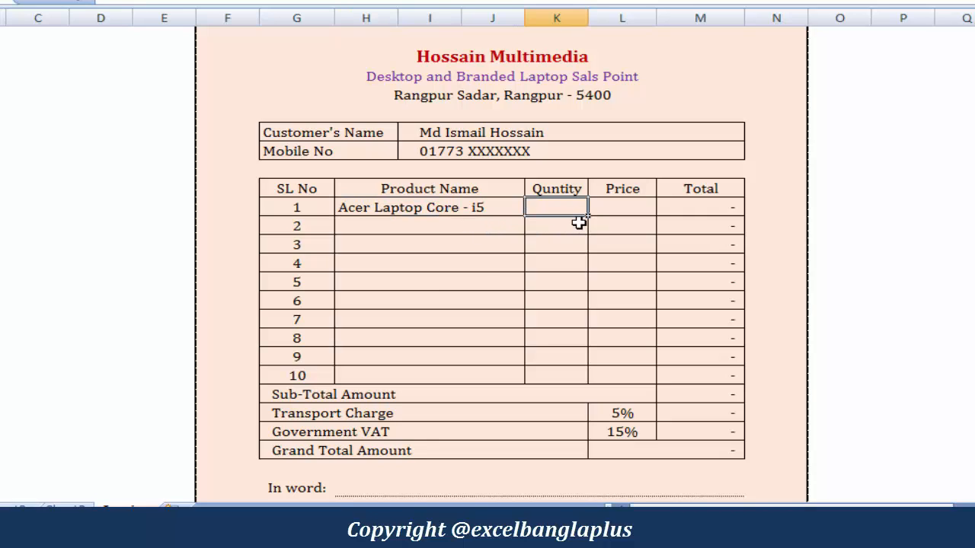
pyautogui.write('1')
pyautogui.press('Tab')
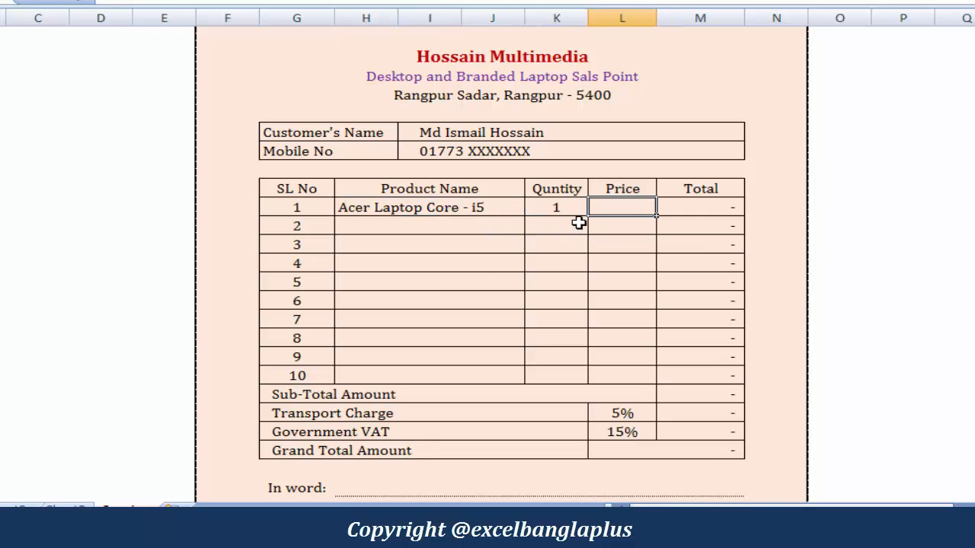
pyautogui.write('28000')
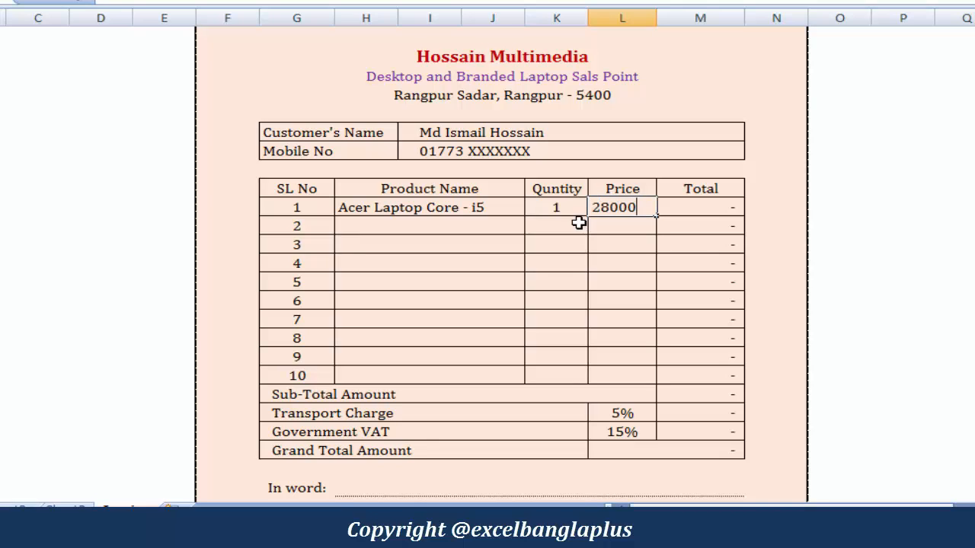
pyautogui.write('8,000')
pyautogui.press('Return')
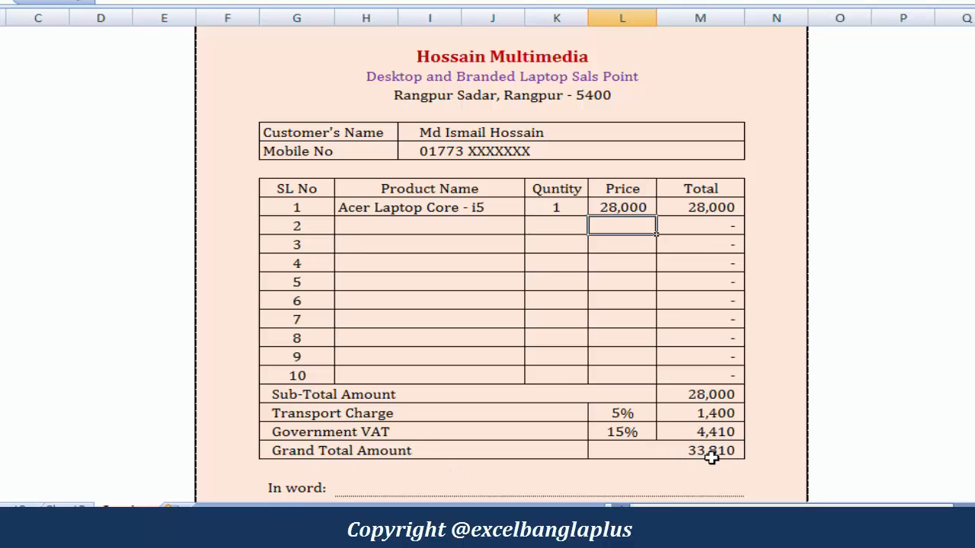
# Pick Toshiba Core - i3 from the dropdown in row 2, with quantity 2 and price 20,000
pyautogui.scroll(-1, 706, 391)
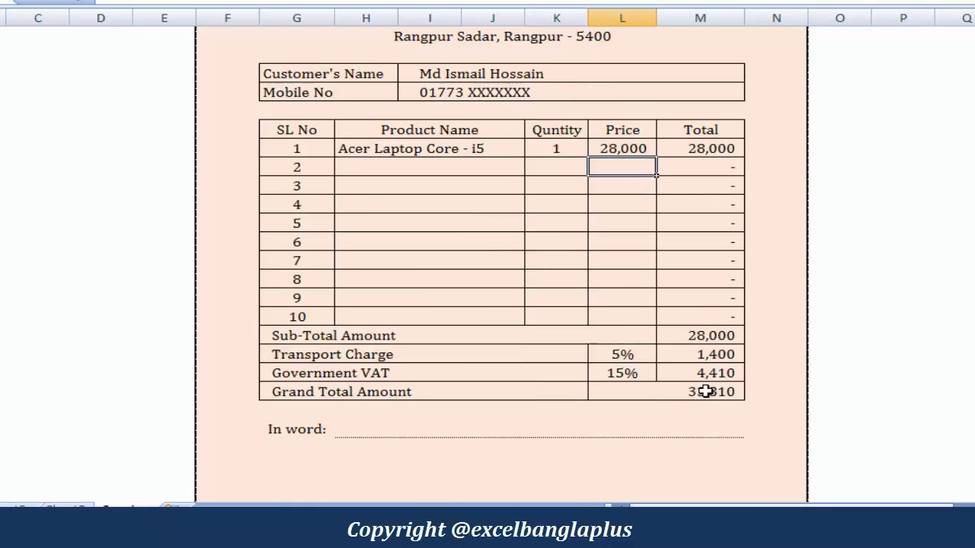
pyautogui.scroll(-1, 706, 391)
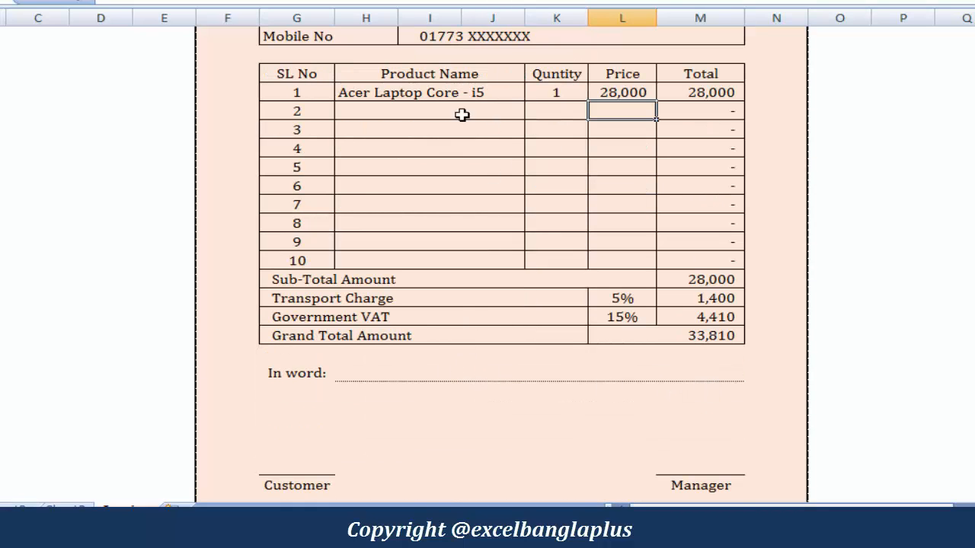
pyautogui.click(384, 111)
pyautogui.click(532, 111)
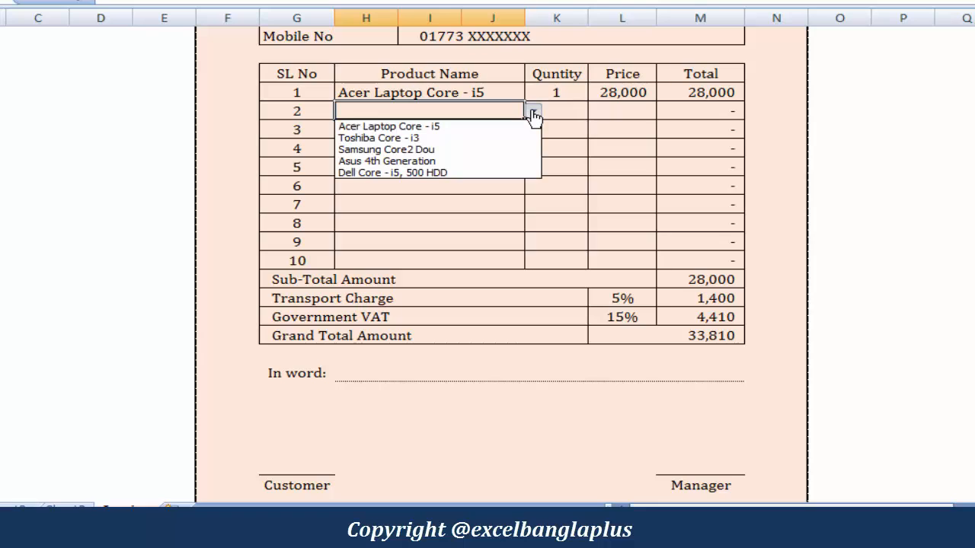
pyautogui.click(435, 140)
pyautogui.click(572, 113)
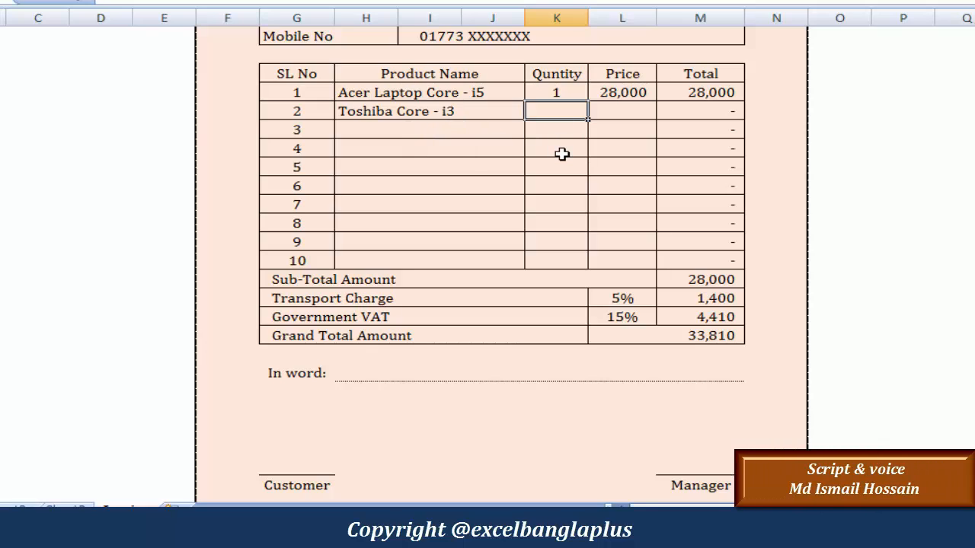
pyautogui.write('2')
pyautogui.press('Tab')
pyautogui.write('20000')
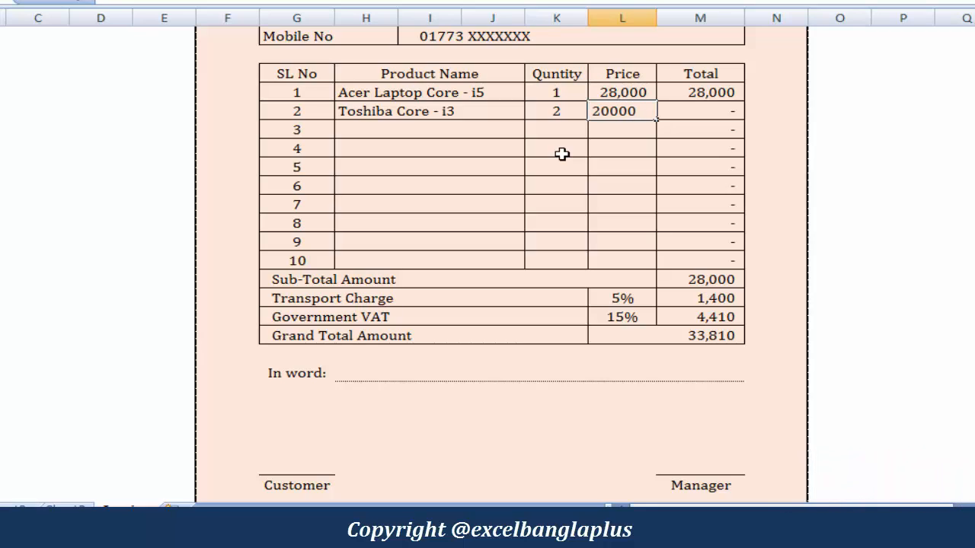
pyautogui.press('Return')
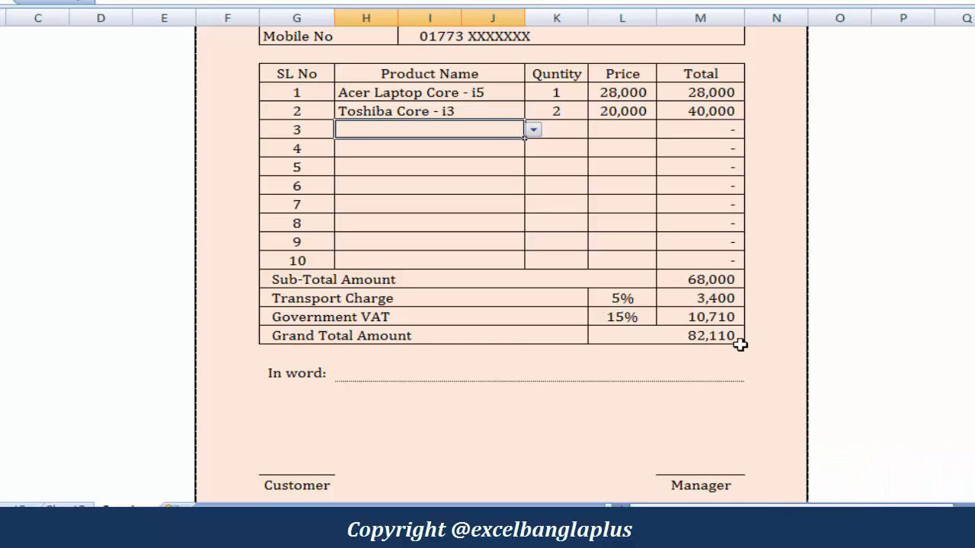
# Enter 'Eighty two thousand one hundrad ten tk' in the In word cell
pyautogui.click(457, 371)
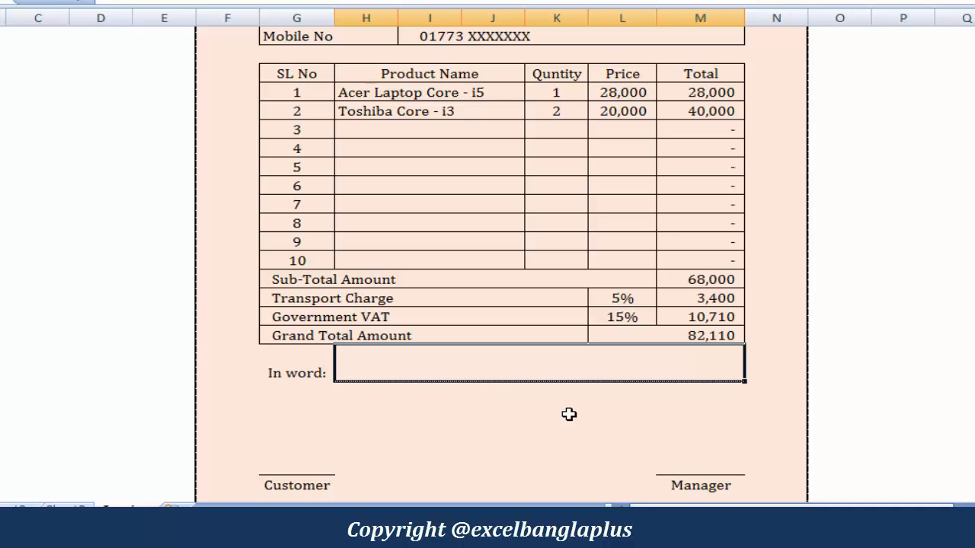
pyautogui.write('Ei')
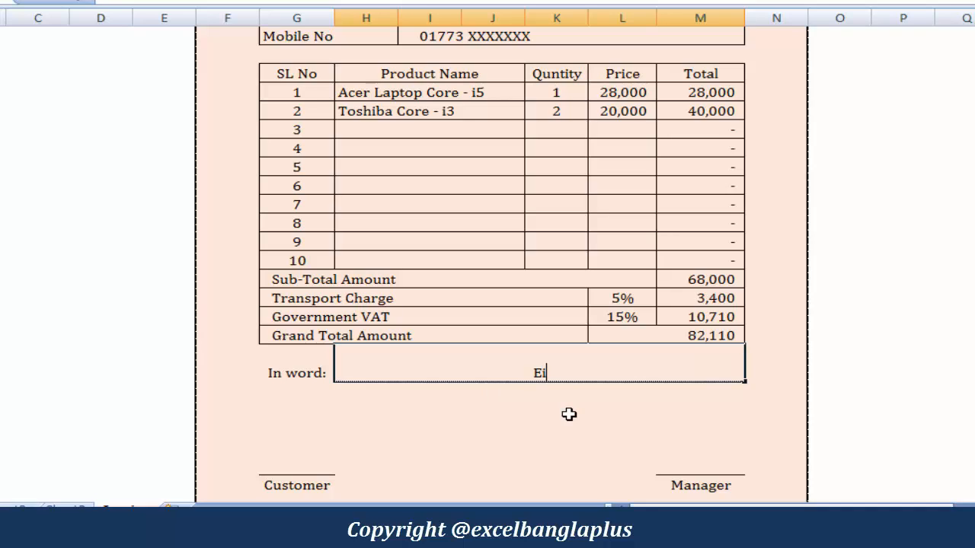
pyautogui.write('ghty two th')
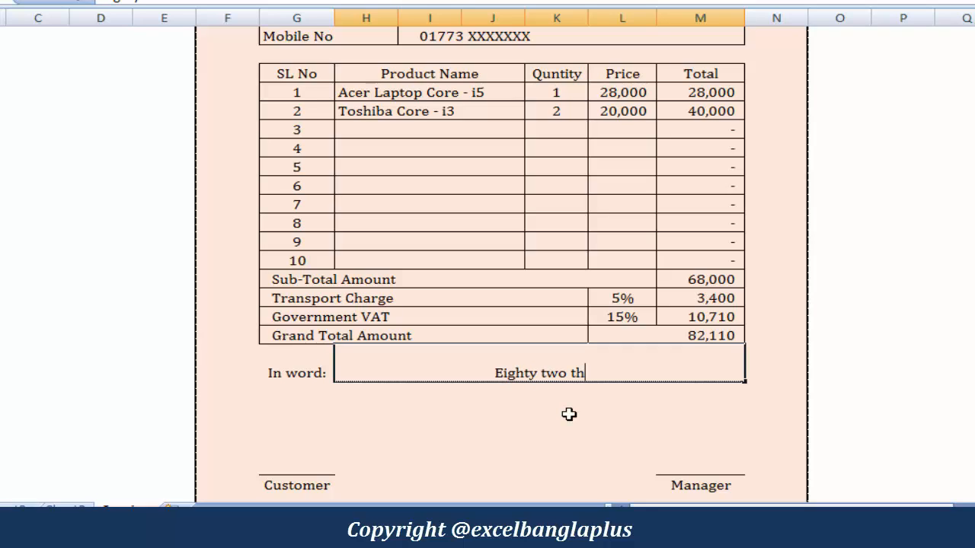
pyautogui.write('ousand')
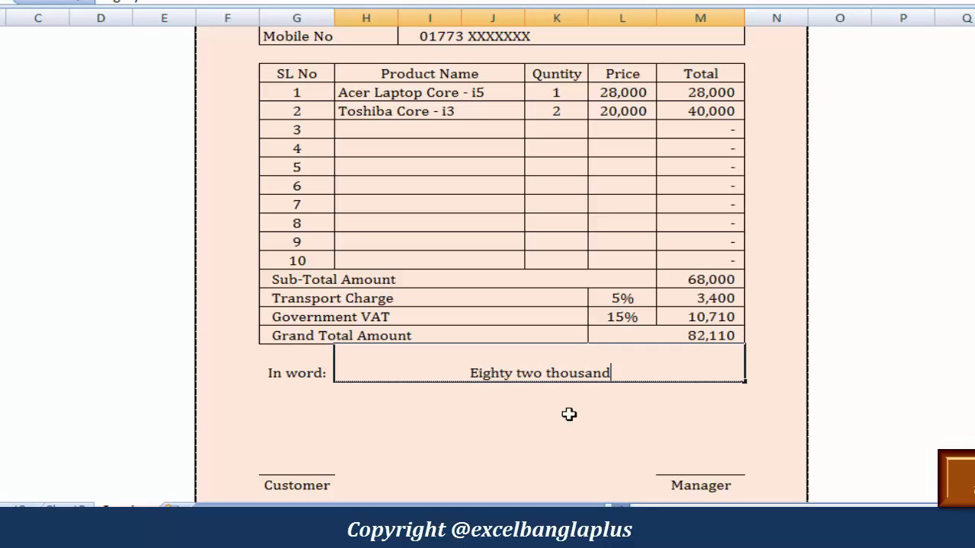
pyautogui.write(' one ')
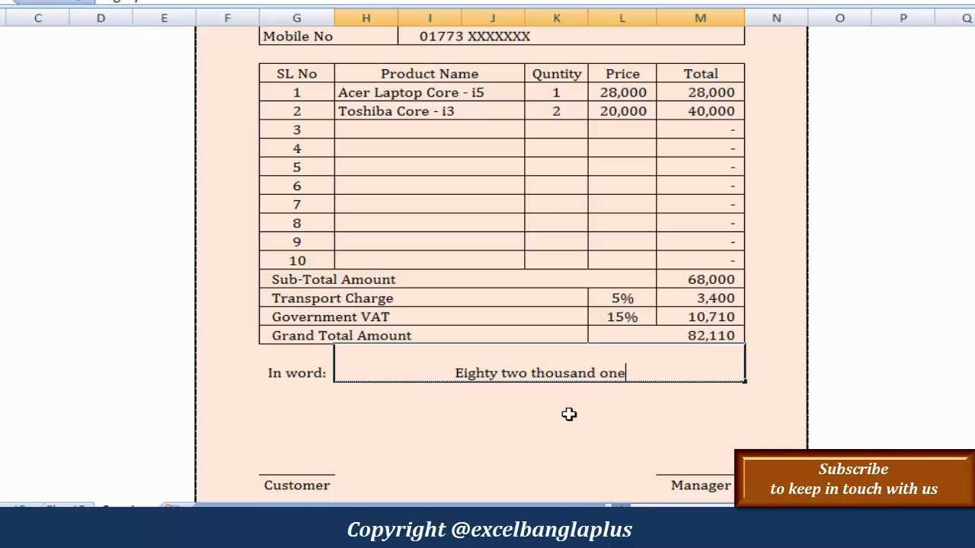
pyautogui.write('hundr')
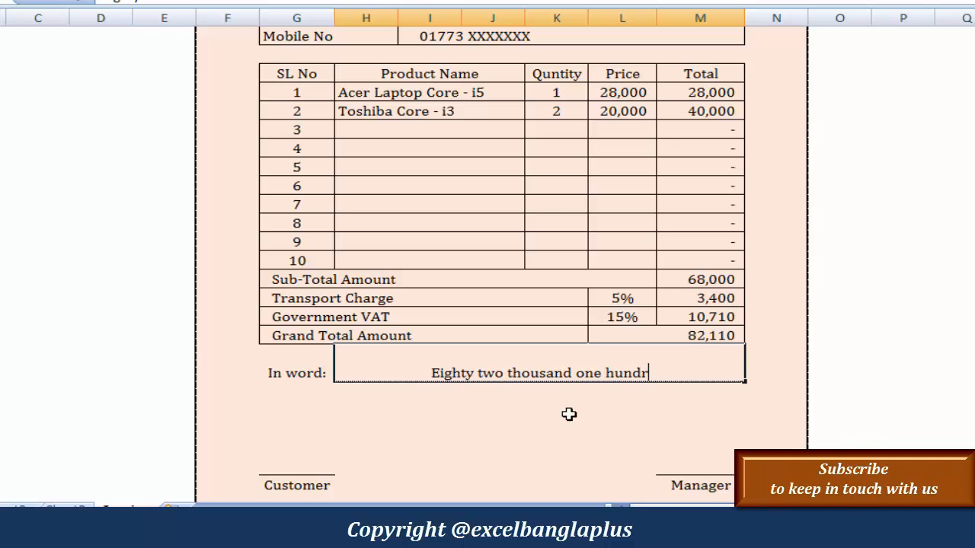
pyautogui.write('ad ')
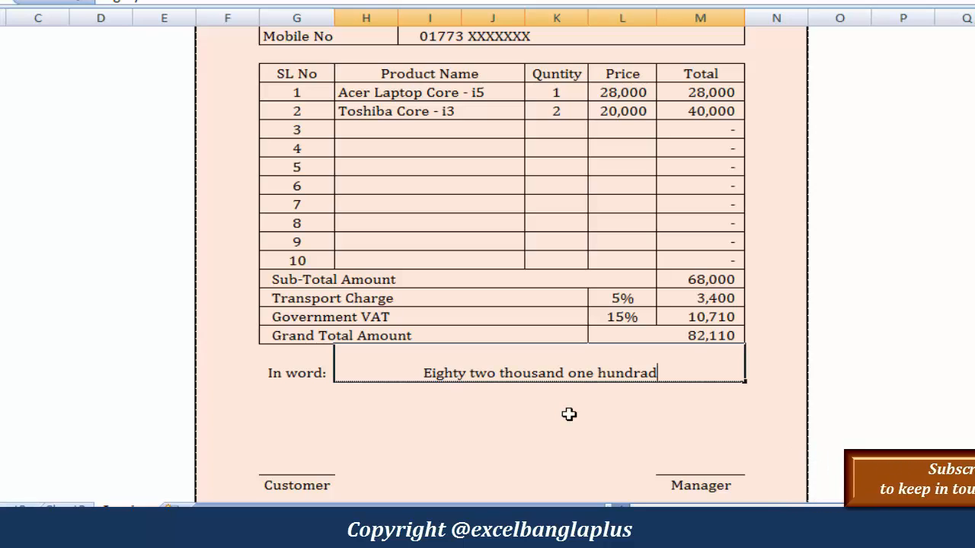
pyautogui.write('ten')
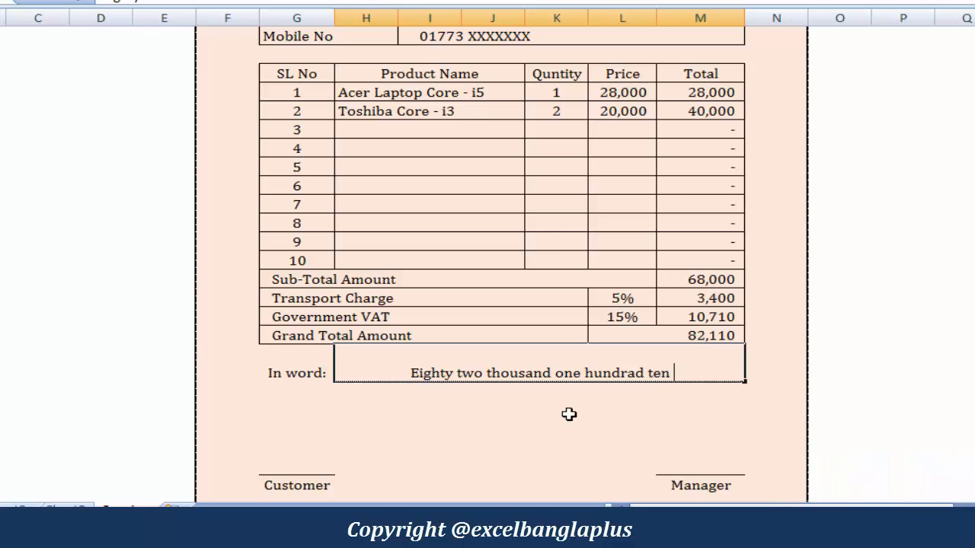
pyautogui.write(' tk')
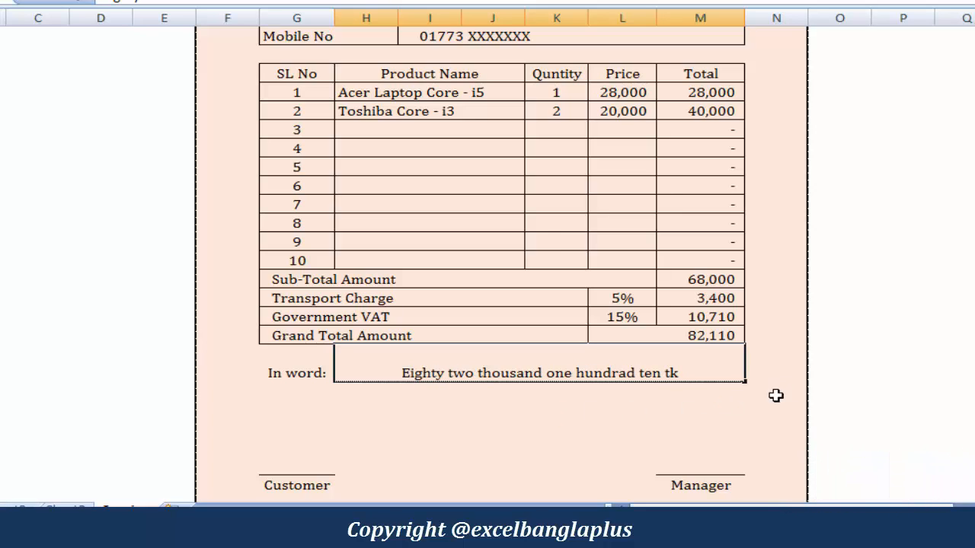
pyautogui.hotkey('ctrl', 'Return')
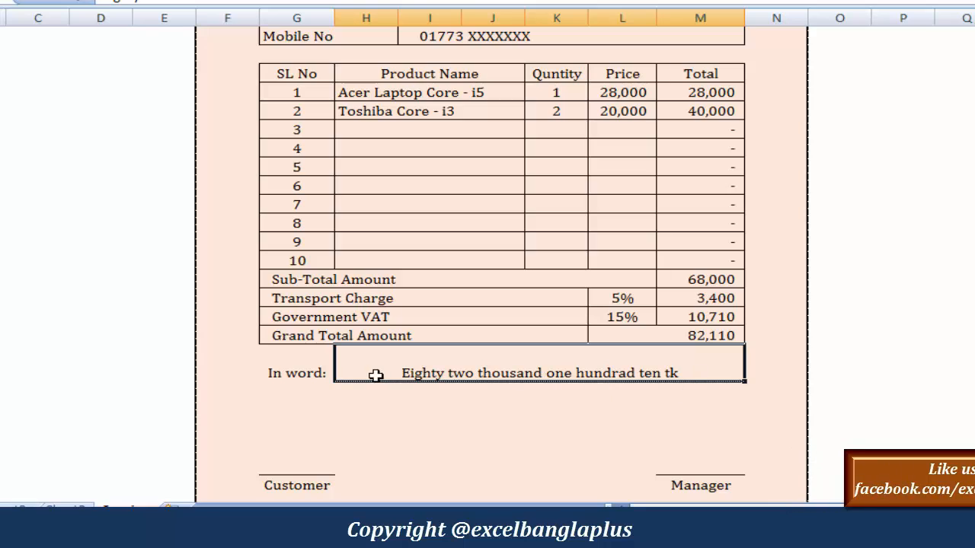
pyautogui.scroll(2, 624, 373)
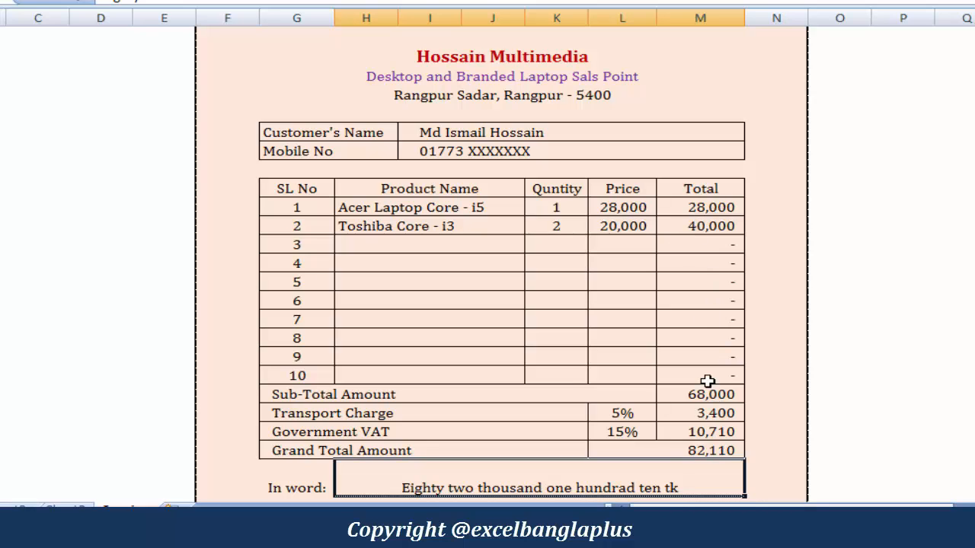
pyautogui.scroll(-1, 721, 337)
pyautogui.scroll(1, 731, 297)
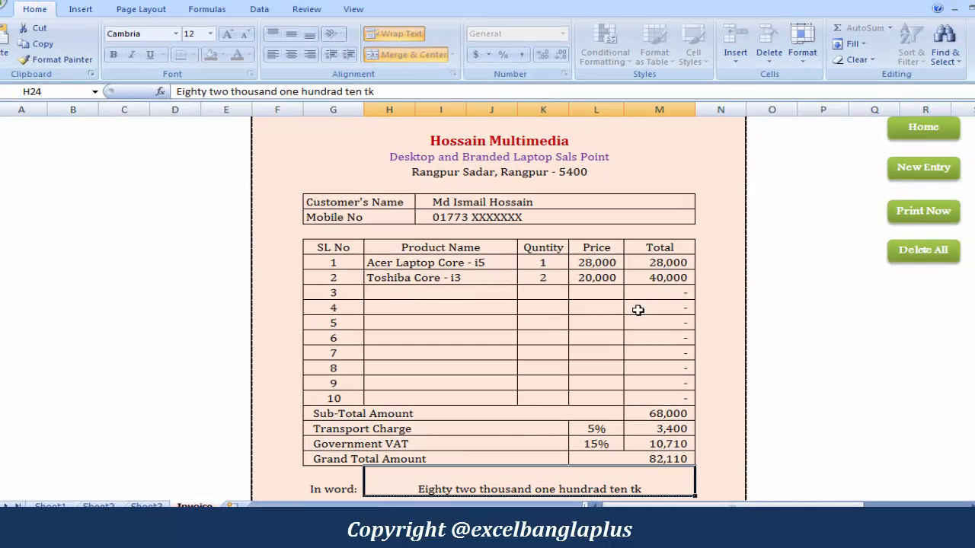
pyautogui.click(929, 217)
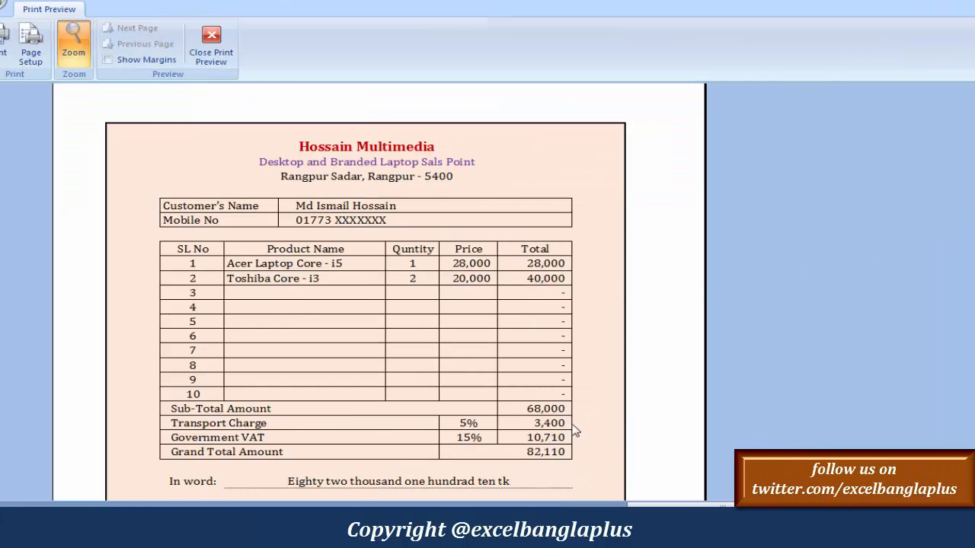
pyautogui.scroll(-1, 607, 407)
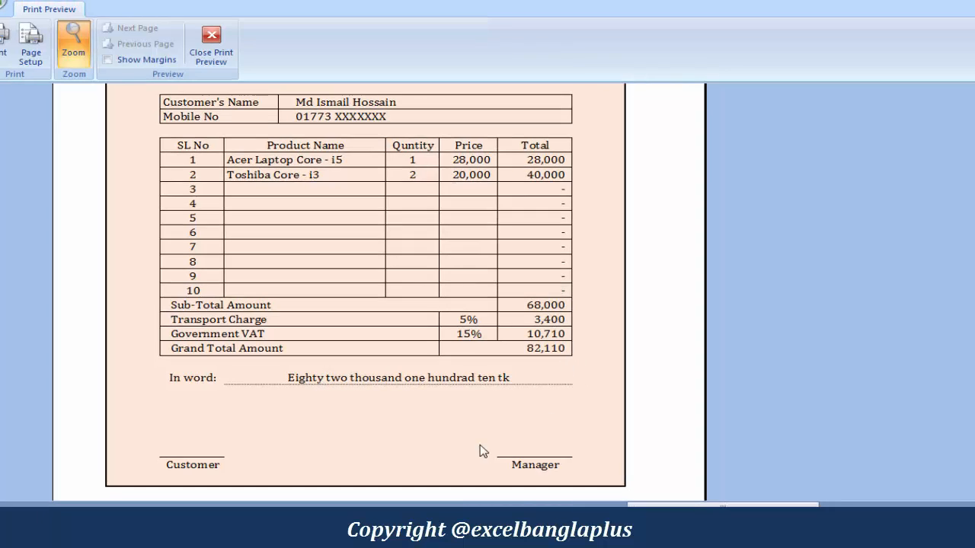
pyautogui.click(535, 458)
pyautogui.click(429, 420)
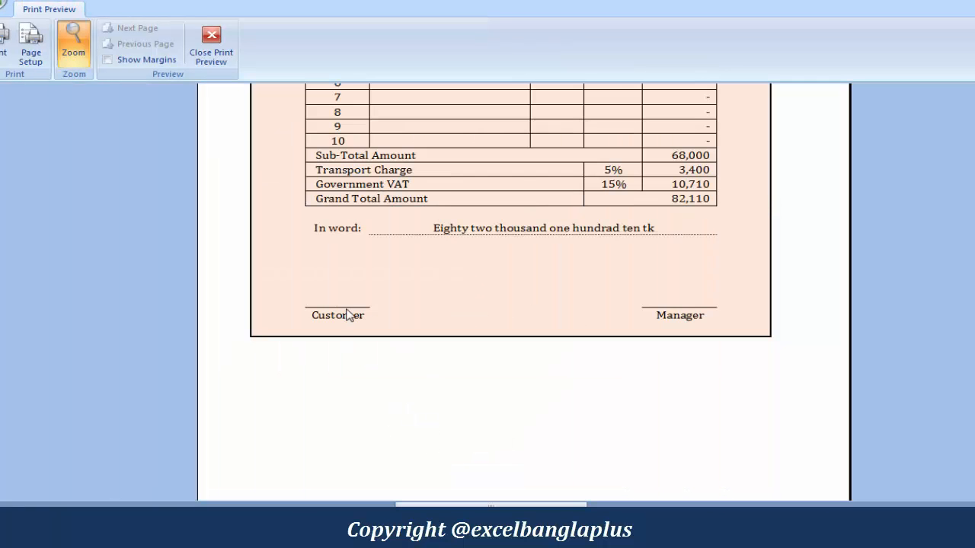
pyautogui.scroll(4, 472, 388)
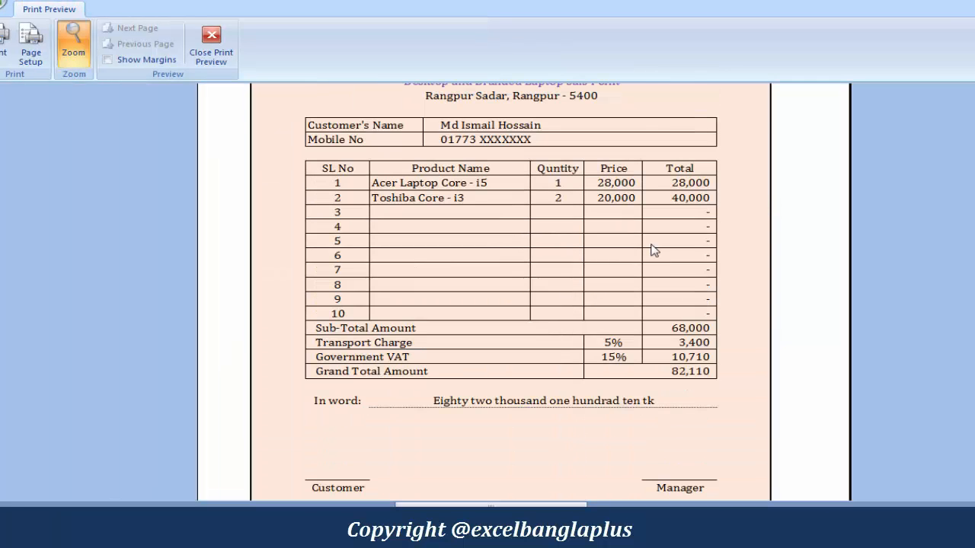
pyautogui.click(213, 67)
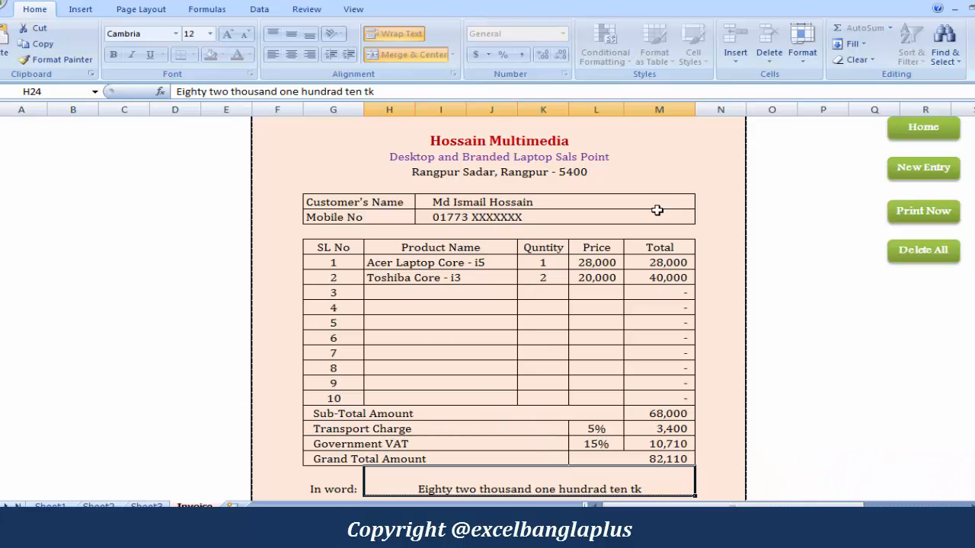
# Clear the invoice with New Entry, enter a customer name, then return to the Home sheet
pyautogui.click(928, 169)
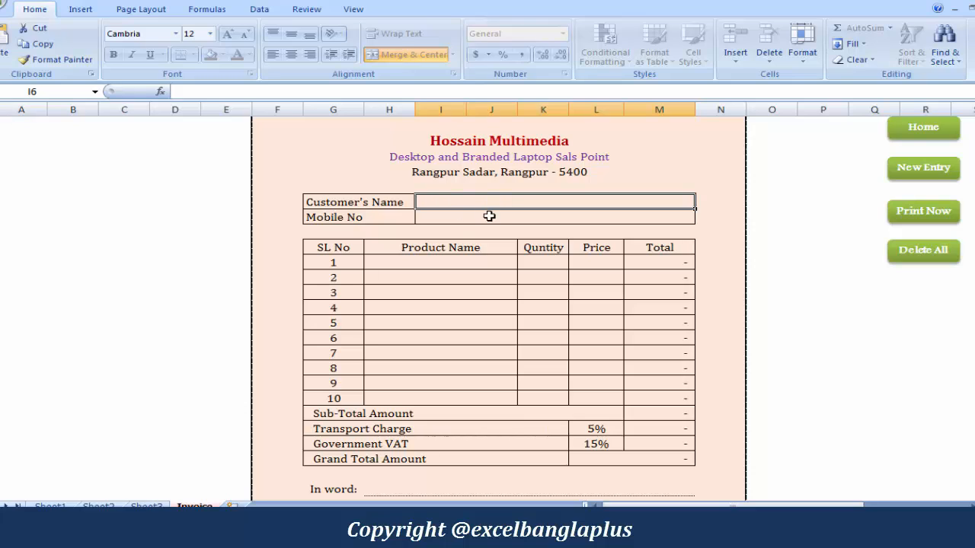
pyautogui.write('Hossa')
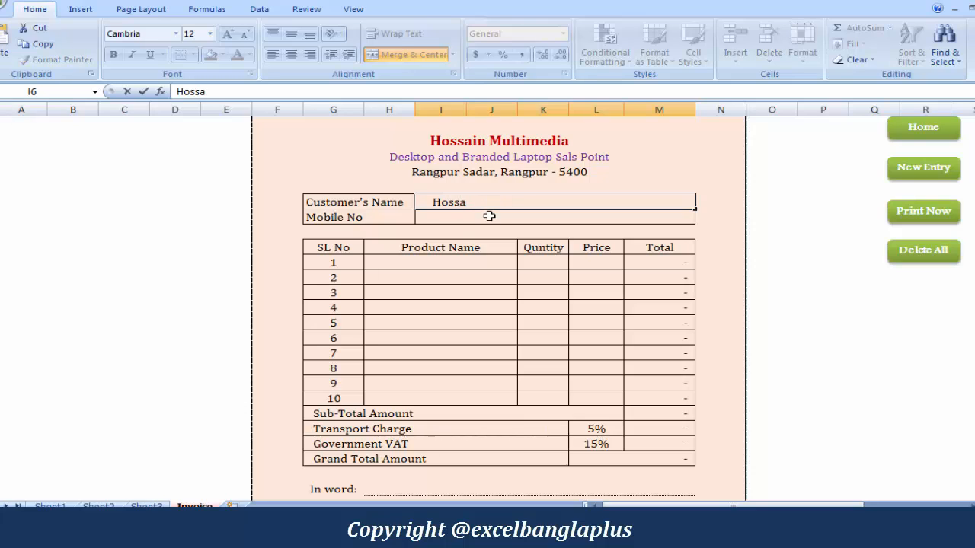
pyautogui.write('in')
pyautogui.press('Return')
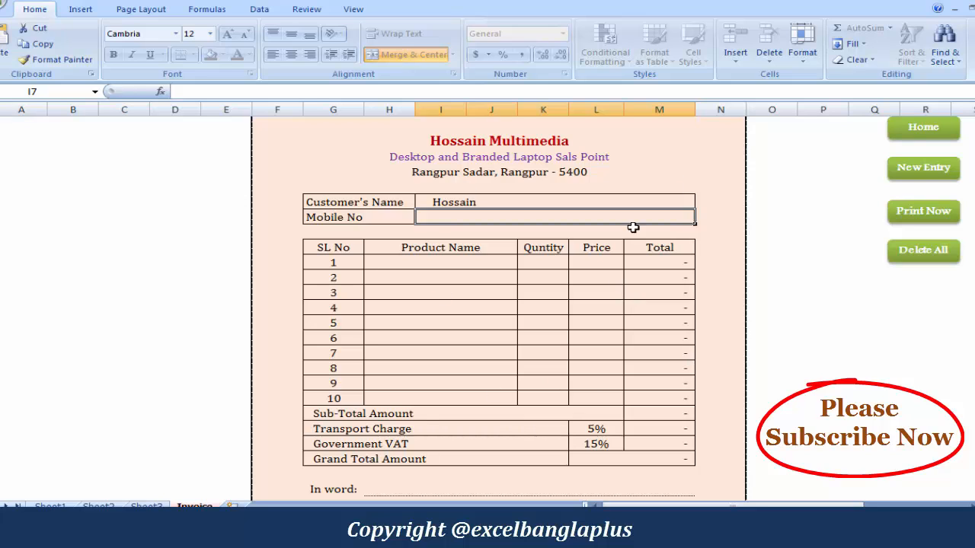
pyautogui.click(931, 131)
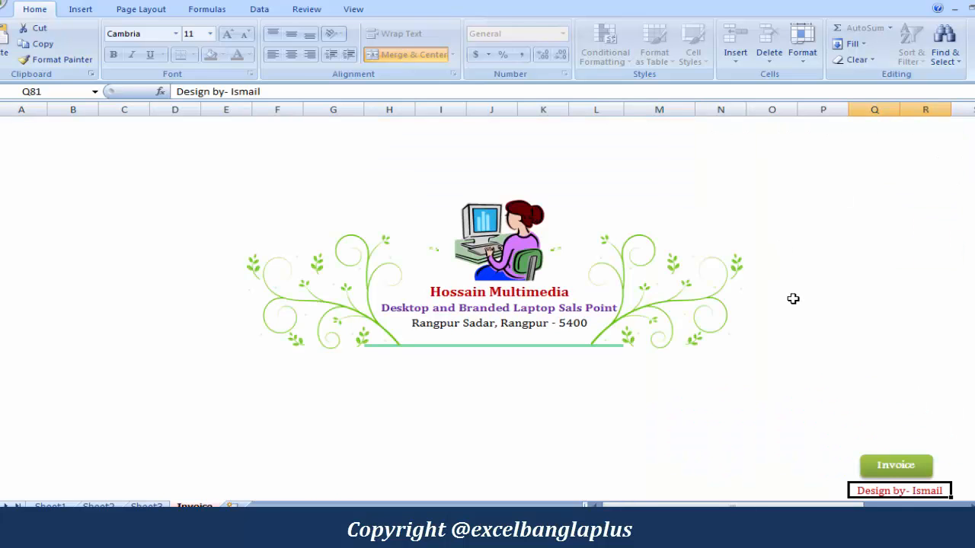